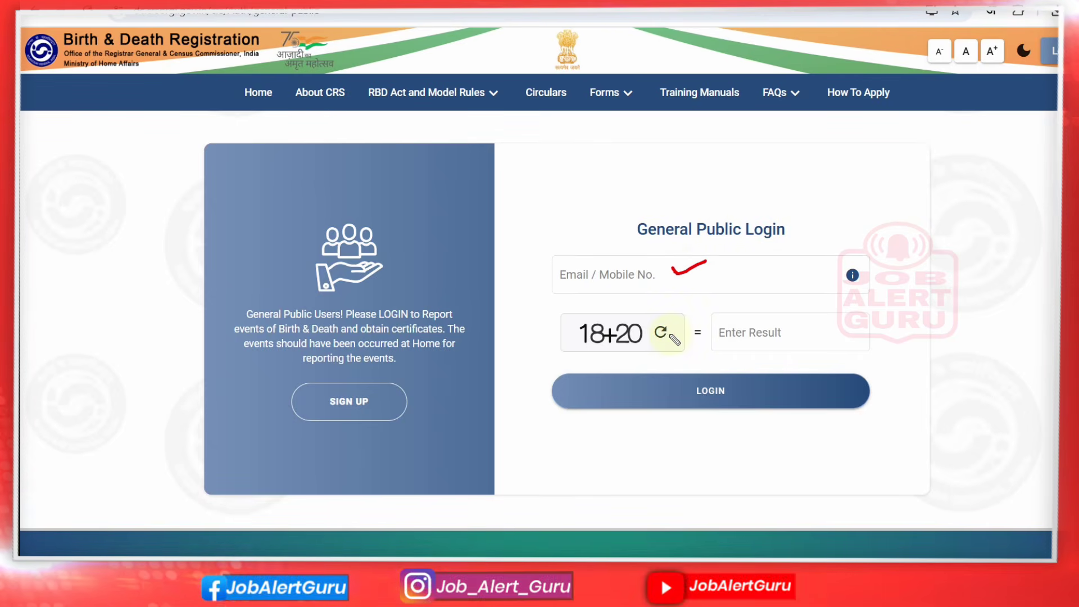
Choose SIGN UP on the General Public Login panel to start a new account
left_click_drag(669, 335, 725, 326)
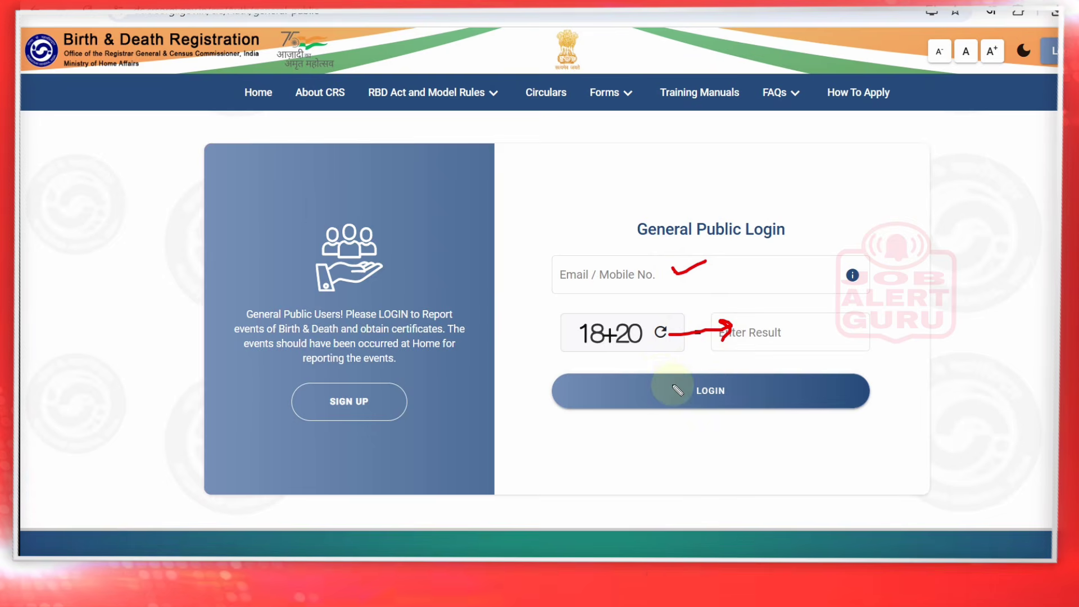
left_click_drag(673, 384, 702, 374)
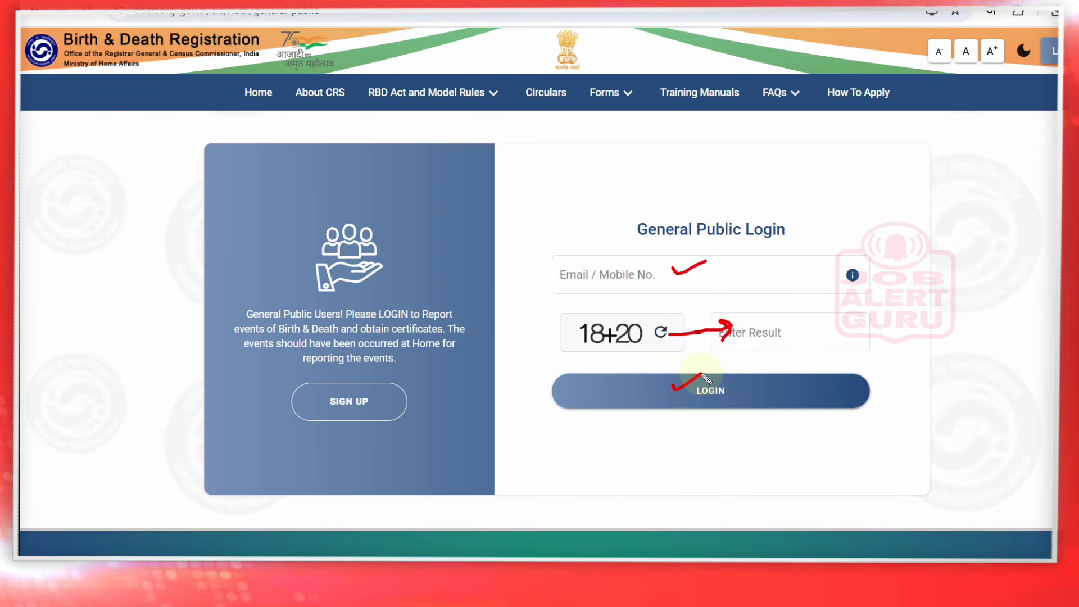
left_click_drag(378, 400, 431, 384)
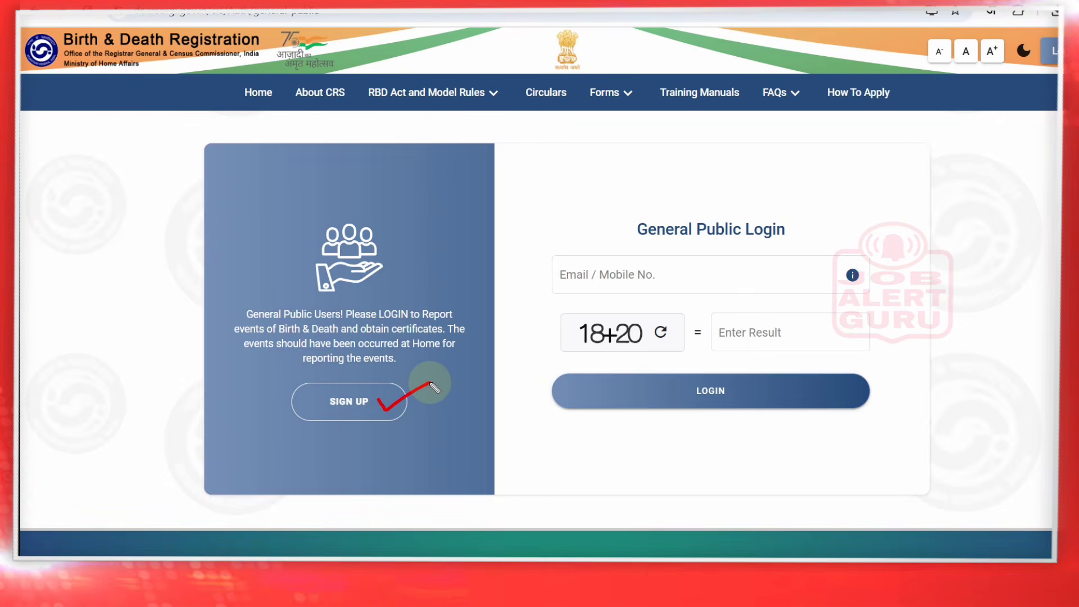
left_click(349, 401)
Fill in the applicant's name fields and set the sex to Male
left_click(288, 270)
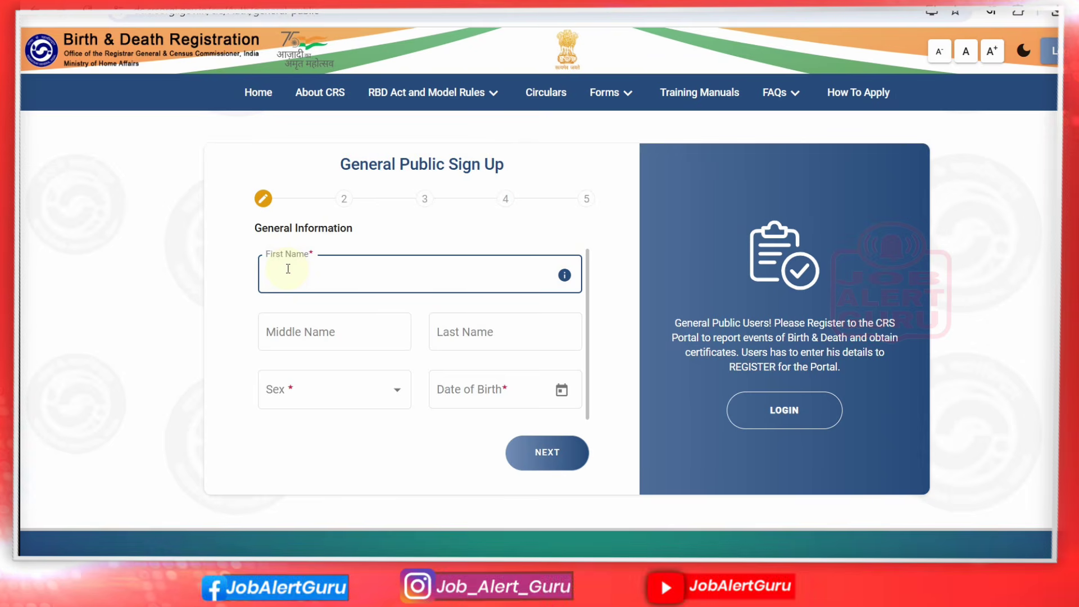
type("RAM")
key("Tab")
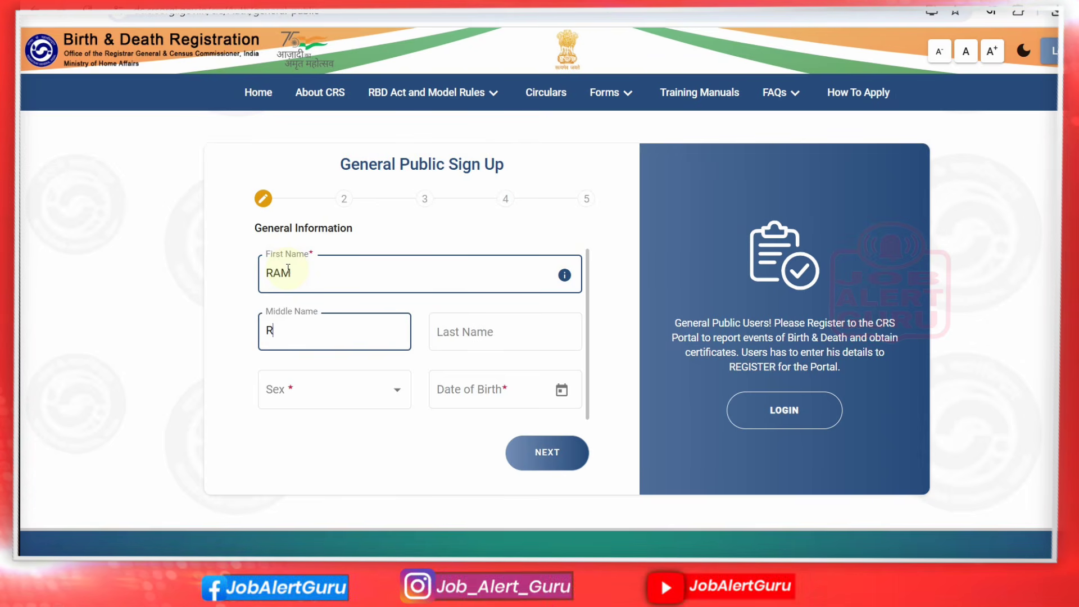
key("Tab")
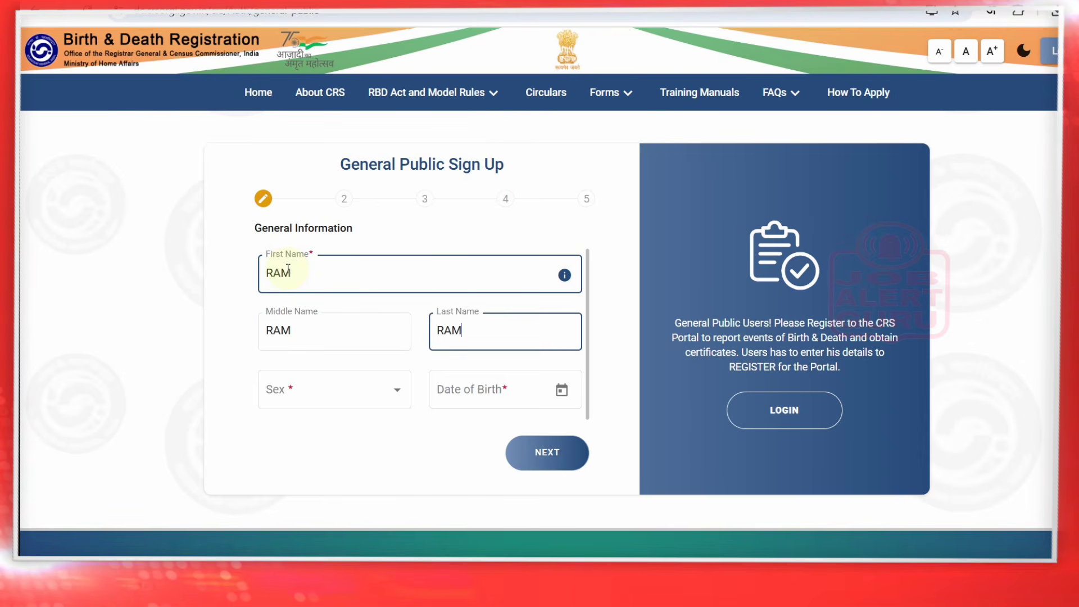
left_click(314, 390)
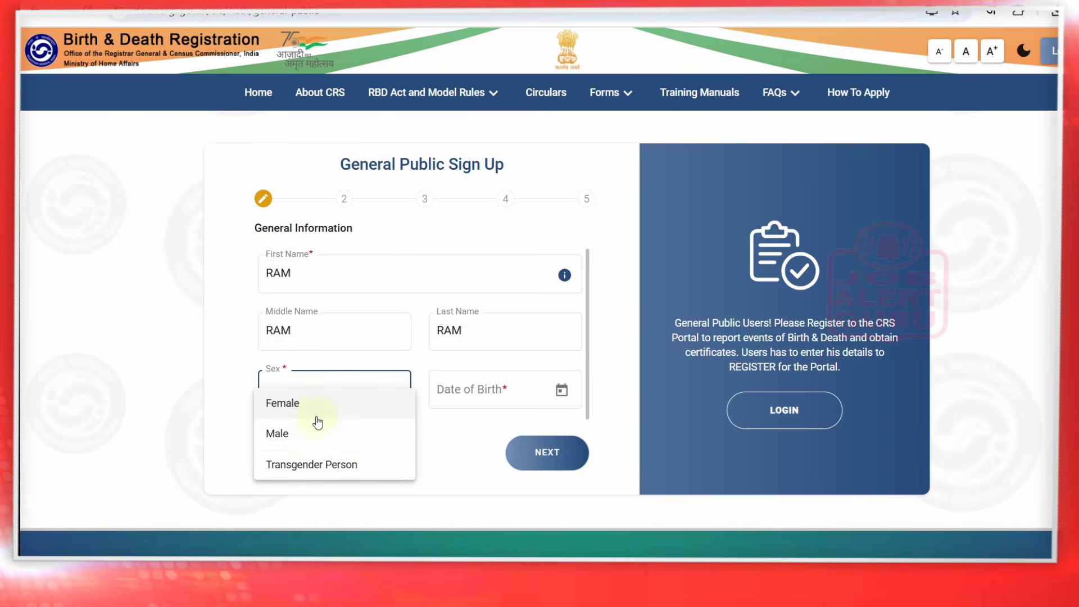
left_click(313, 435)
Set the date of birth to 01/01/1992 and continue to the next sign-up step
left_click(472, 386)
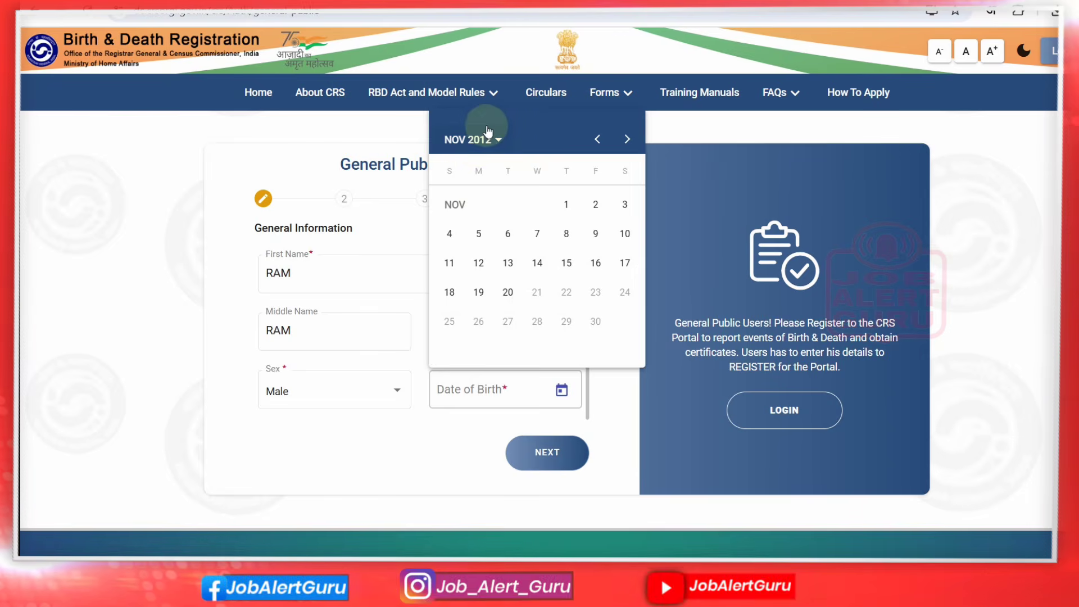
left_click(487, 139)
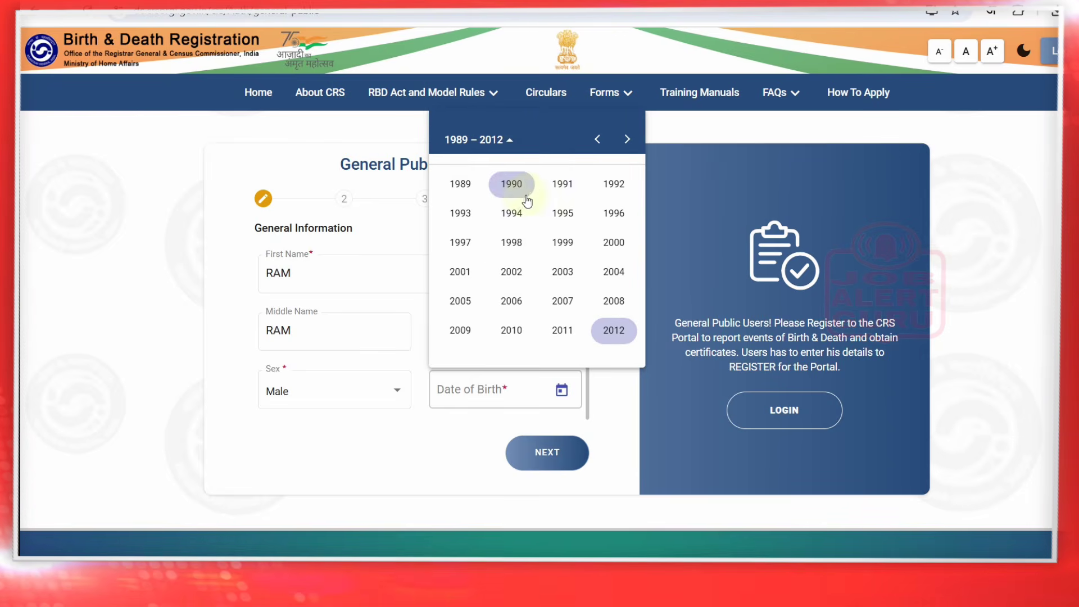
left_click(551, 221)
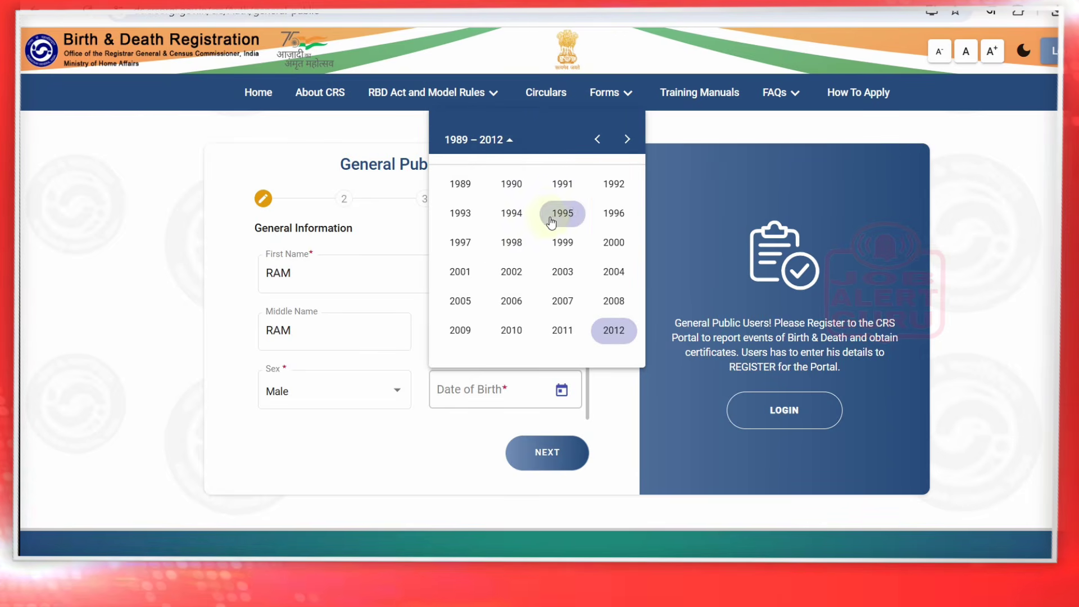
left_click(614, 184)
left_click(461, 213)
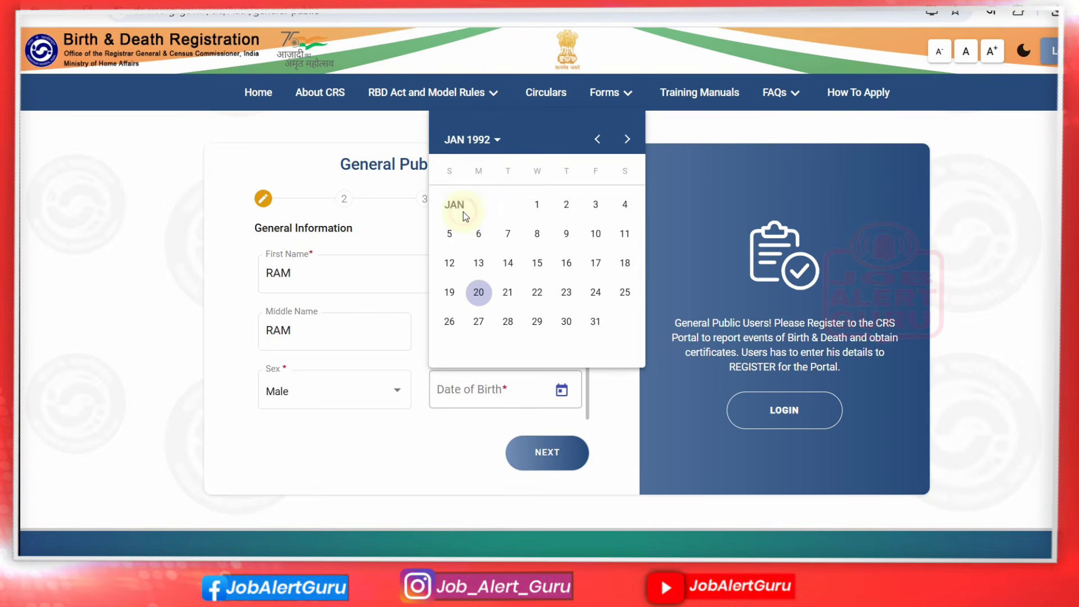
left_click(536, 203)
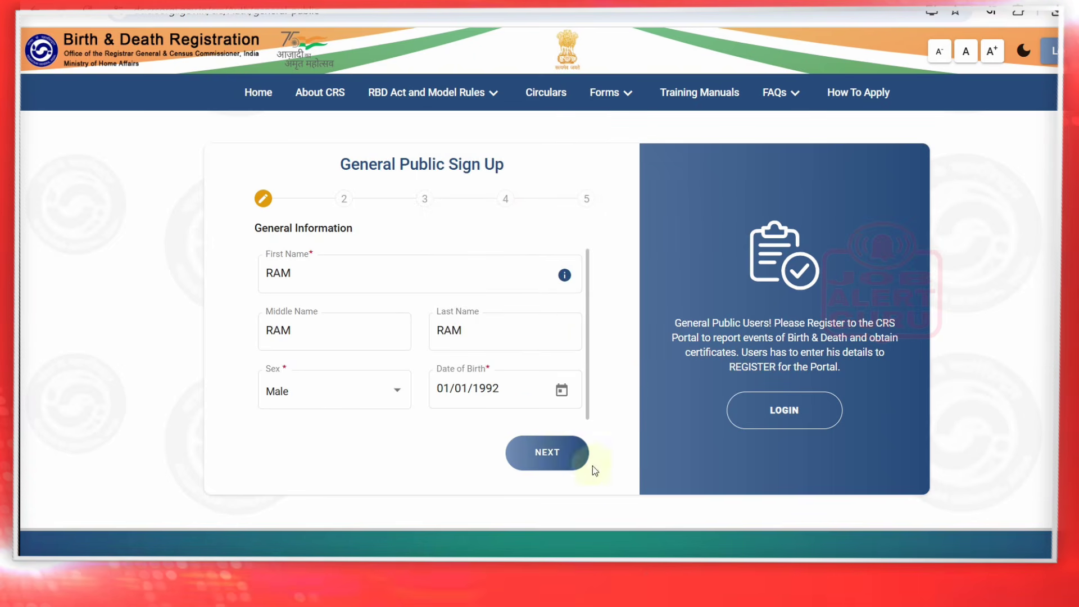
left_click(538, 457)
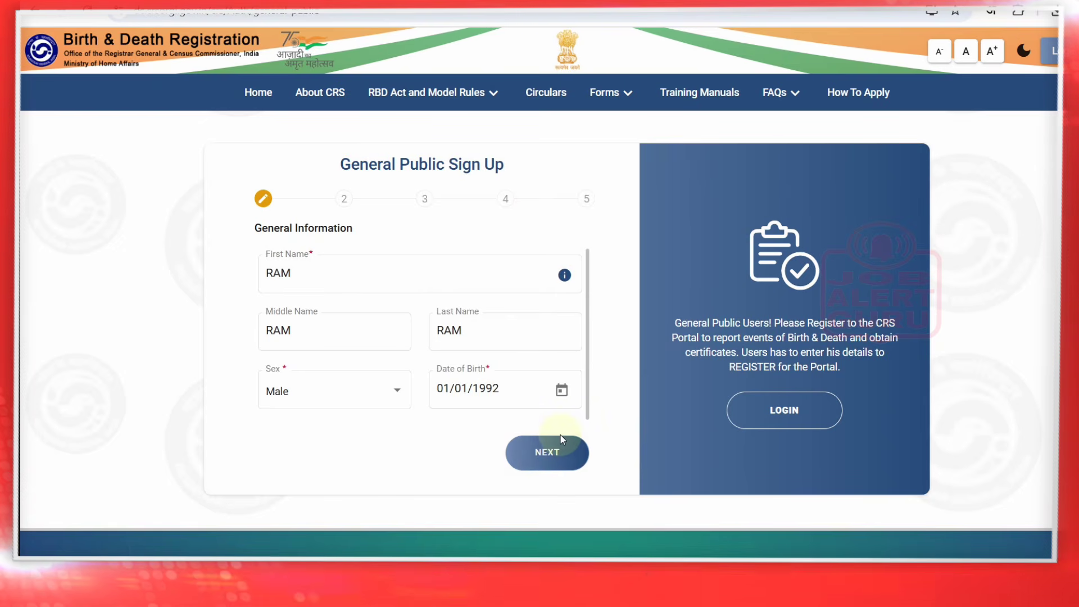
left_click(540, 462)
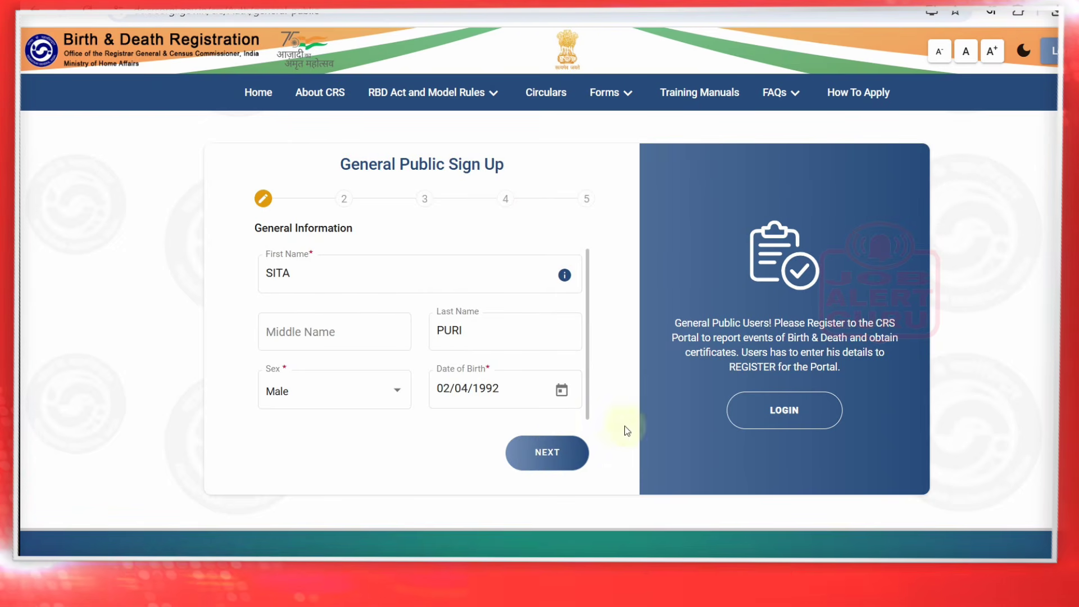
On the address step, search the state list and select Uttar Pradesh
left_click(554, 459)
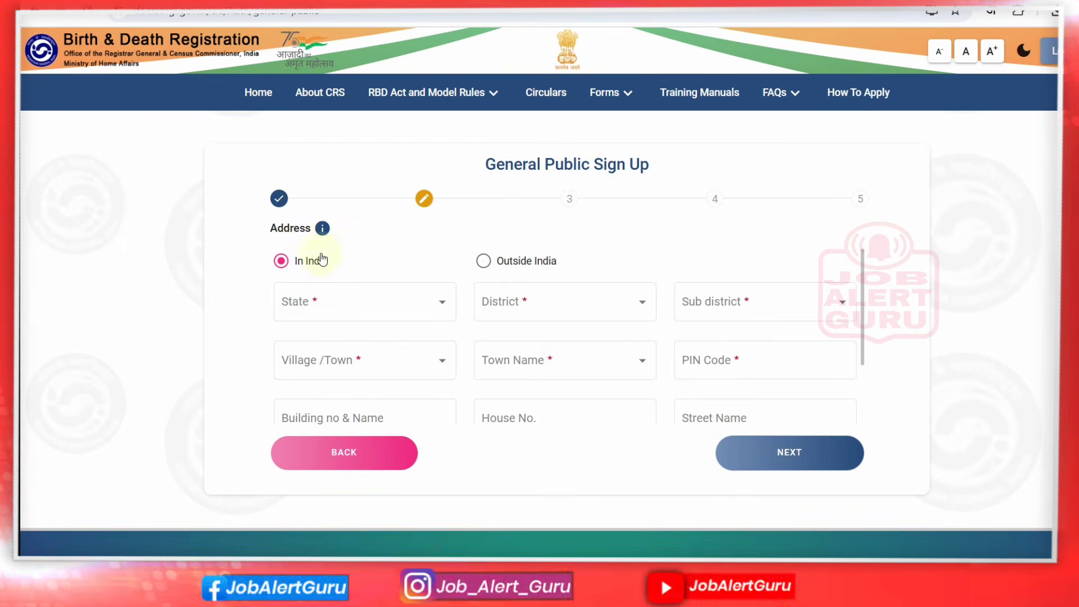
left_click(339, 309)
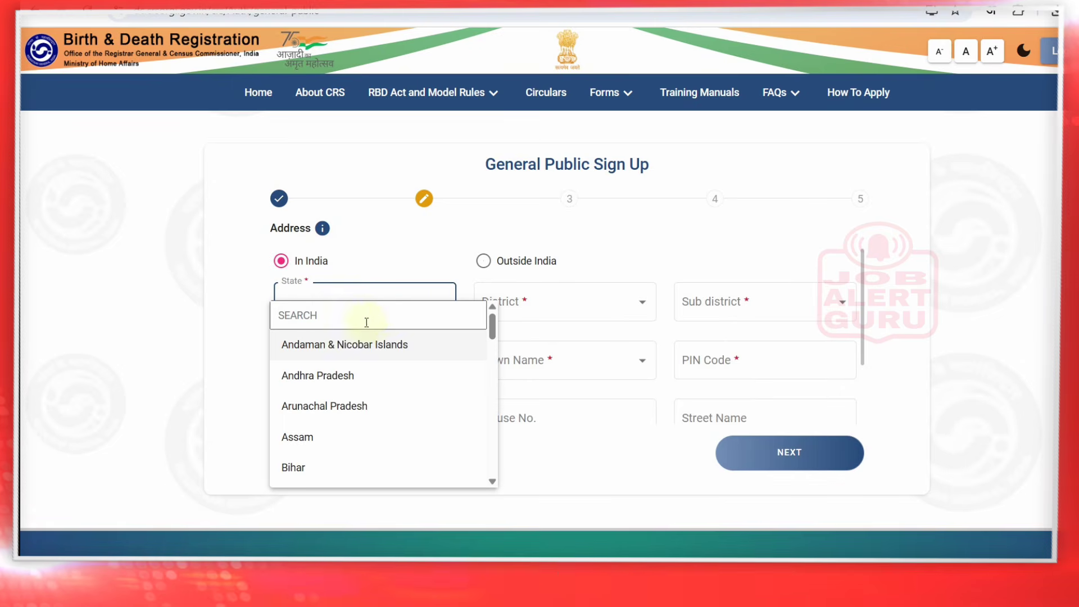
left_click(390, 316)
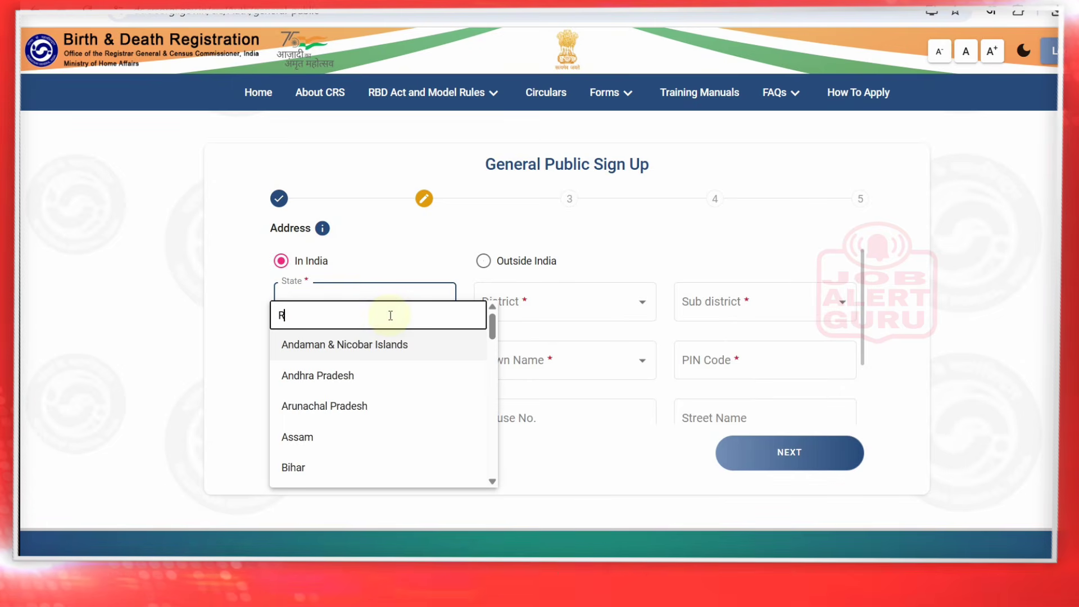
type("R")
scroll(391, 321, "down", 5)
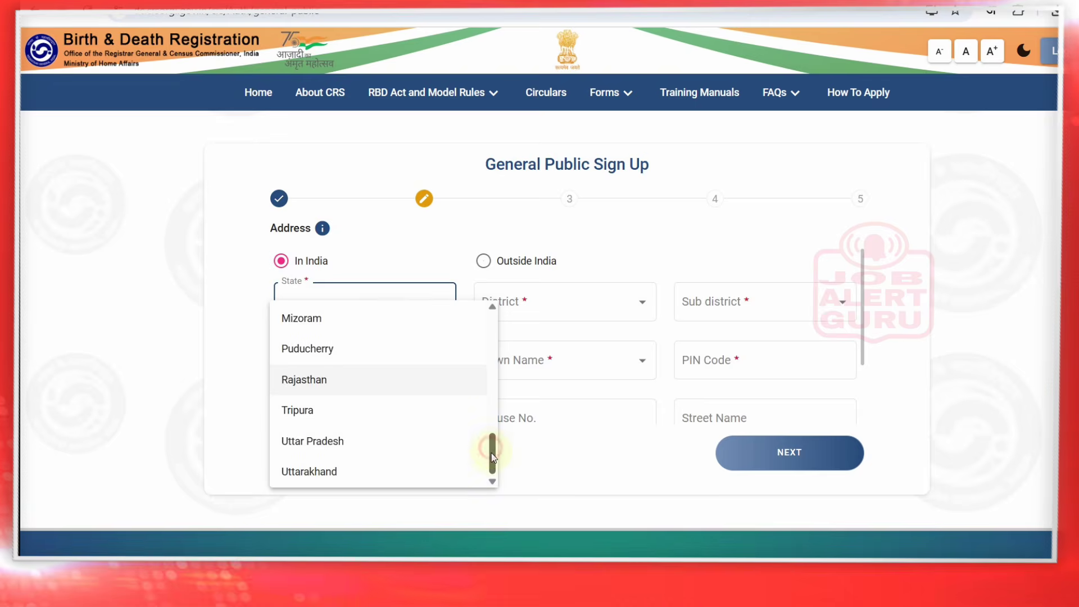
left_click_drag(492, 457, 494, 280)
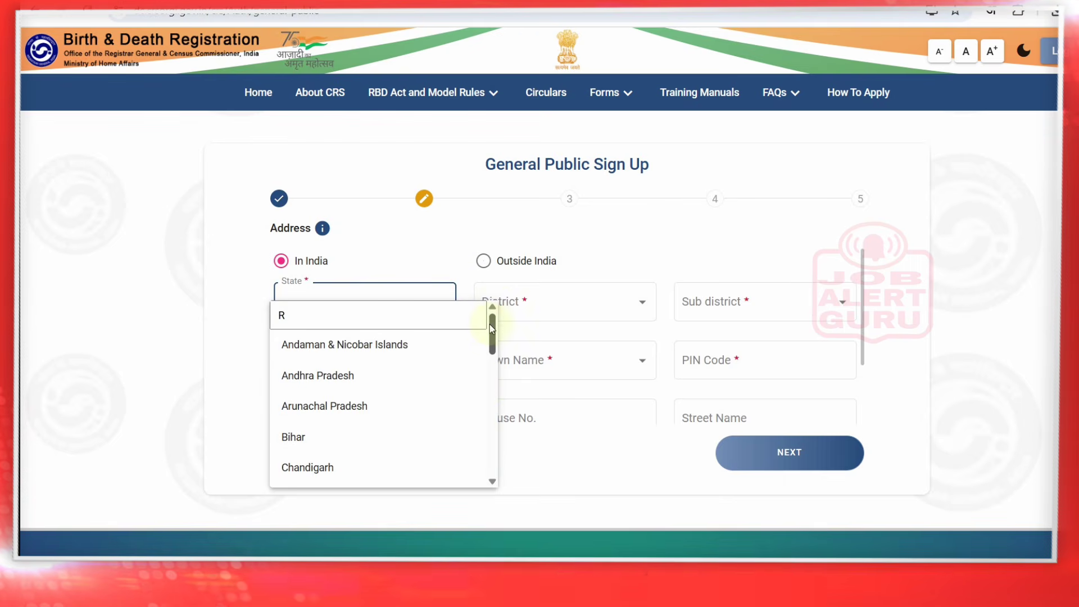
double_click(432, 313)
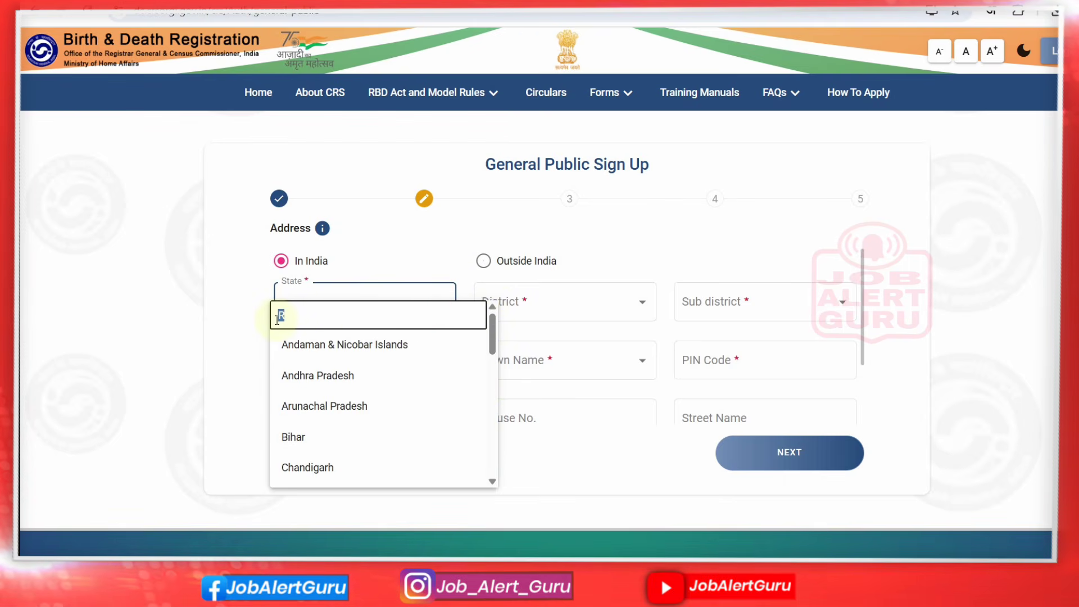
key("BackSpace")
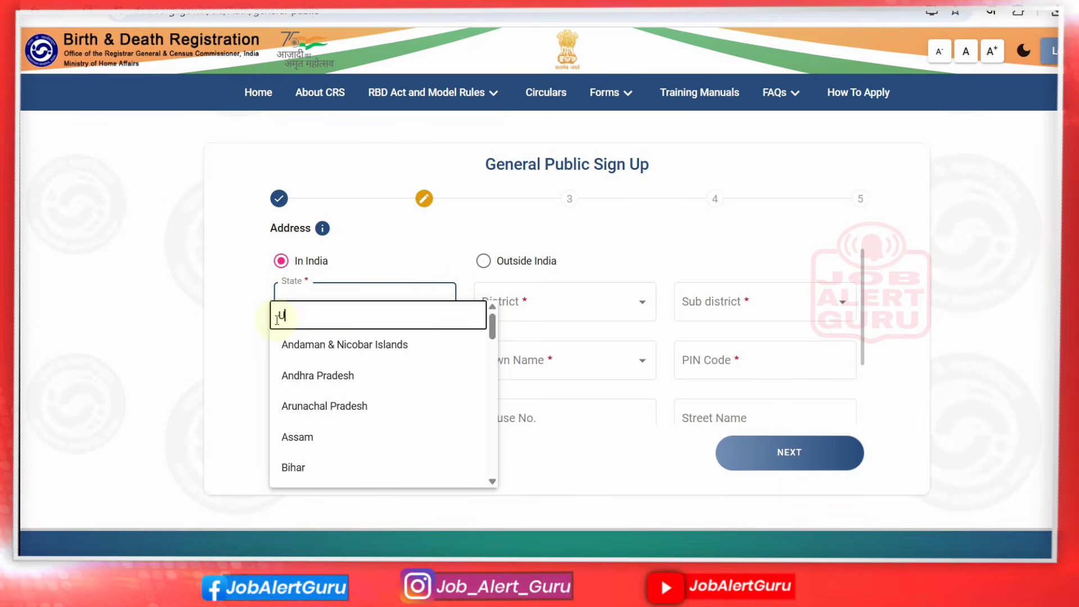
type("U")
scroll(278, 326, "down", 3)
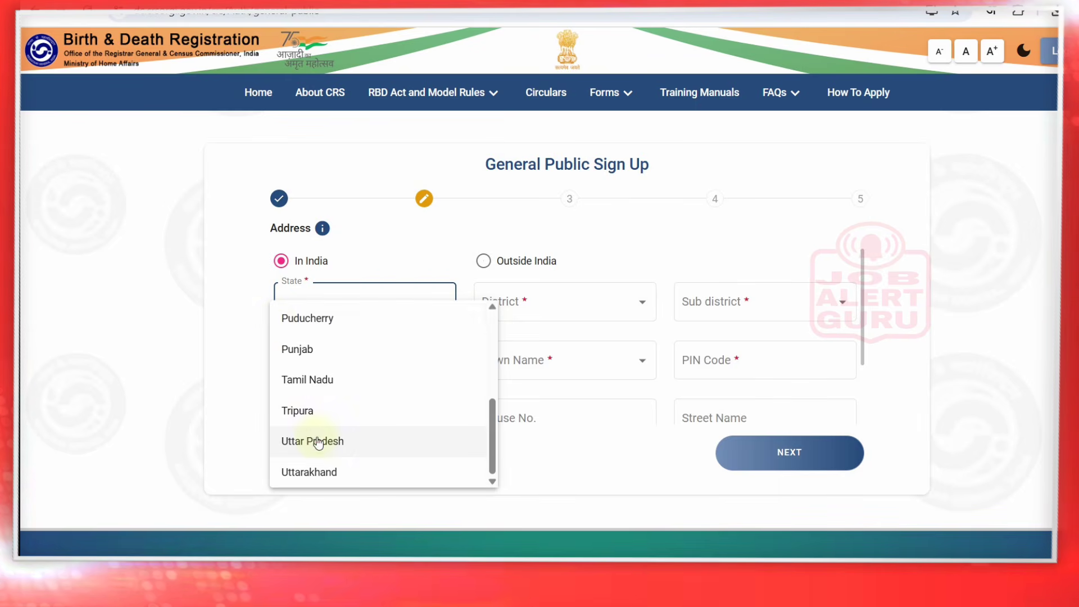
left_click(315, 440)
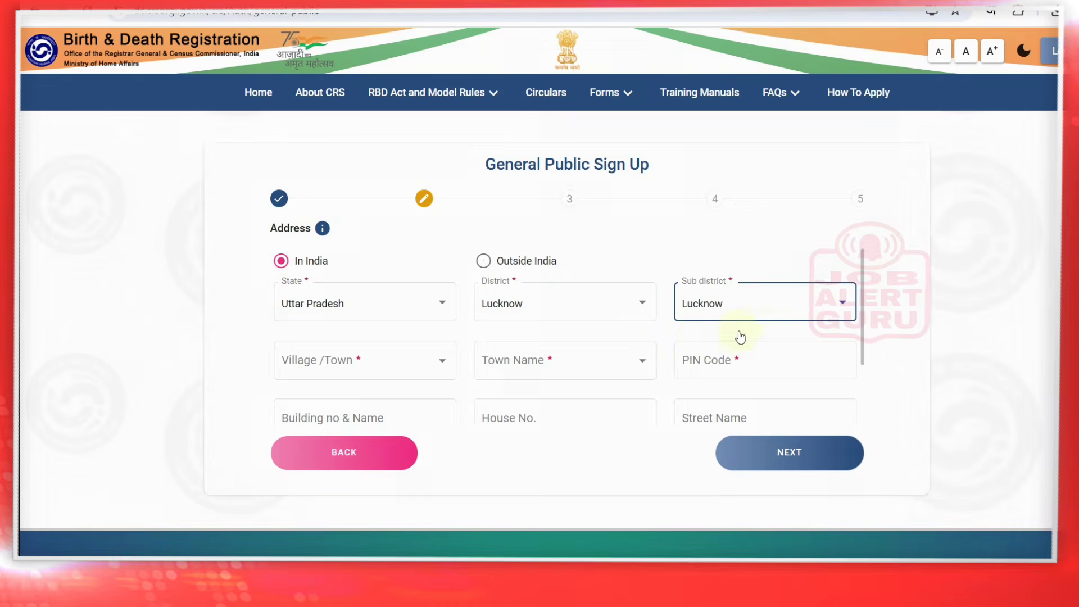
Keep Lucknow as sub-district, set the address type to Town, and continue
left_click(786, 306)
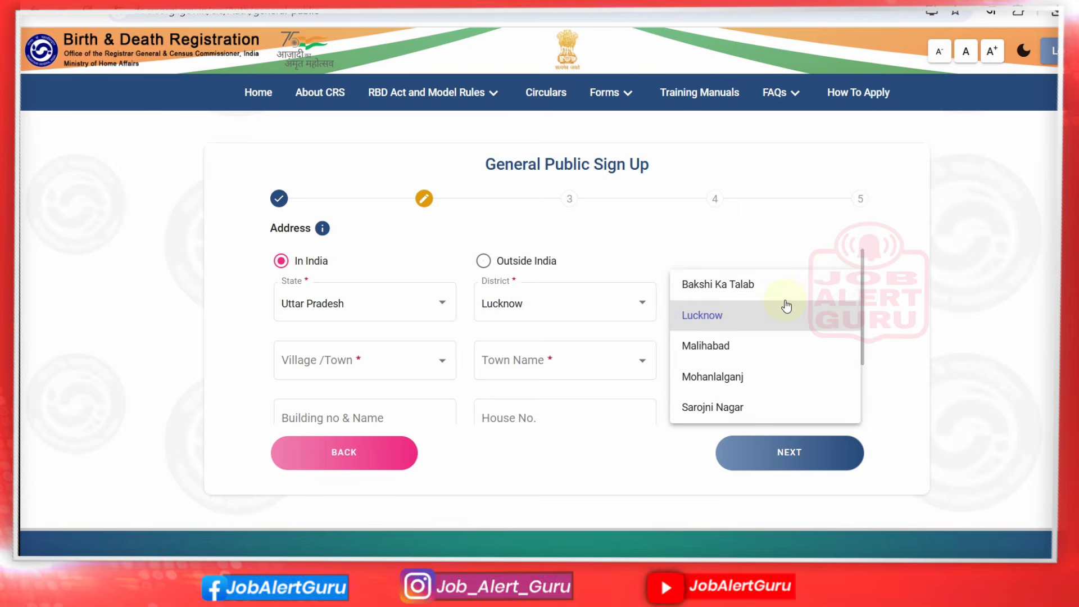
left_click(784, 304)
left_click(298, 361)
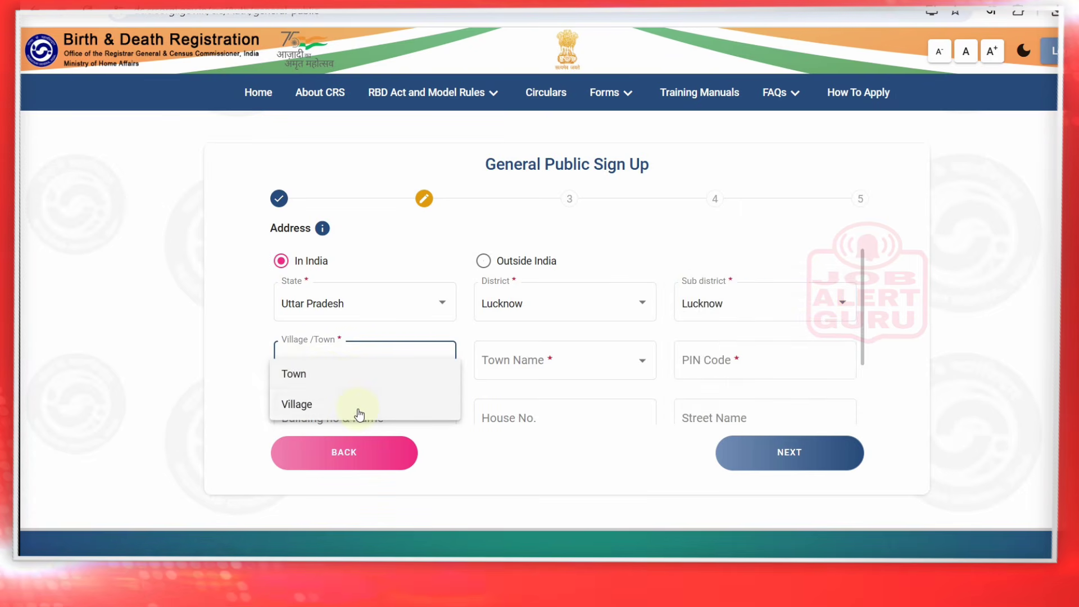
left_click(358, 405)
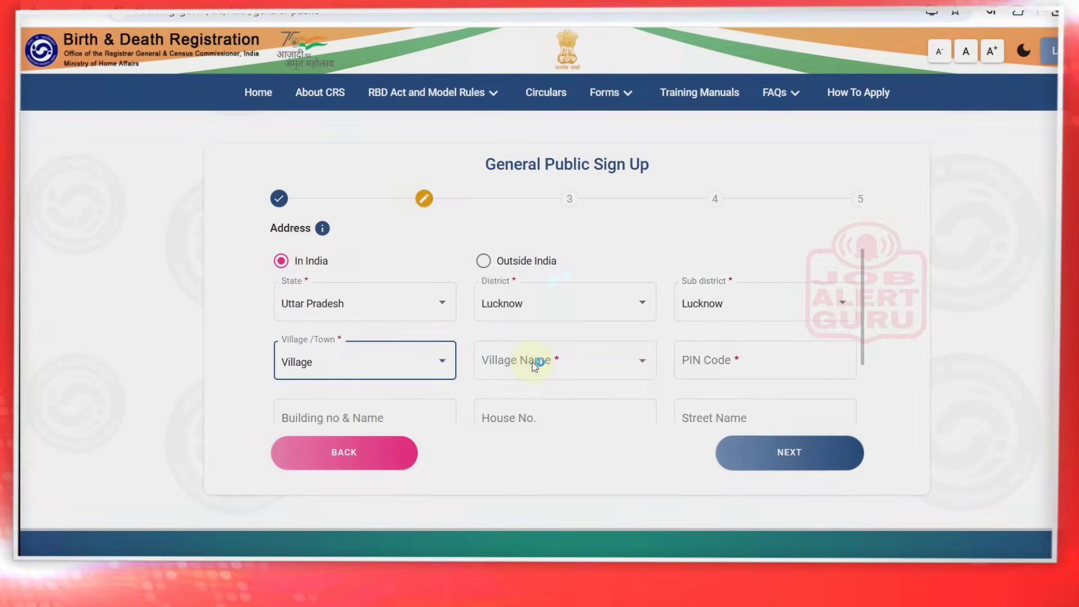
left_click(533, 365)
left_click(533, 366)
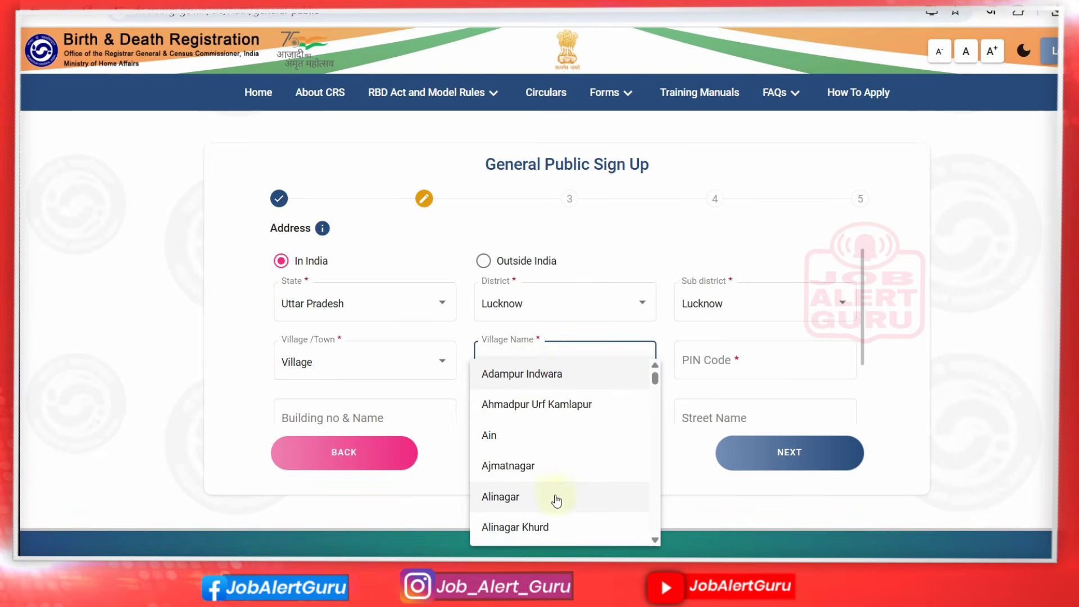
left_click(344, 366)
left_click(345, 366)
left_click(342, 344)
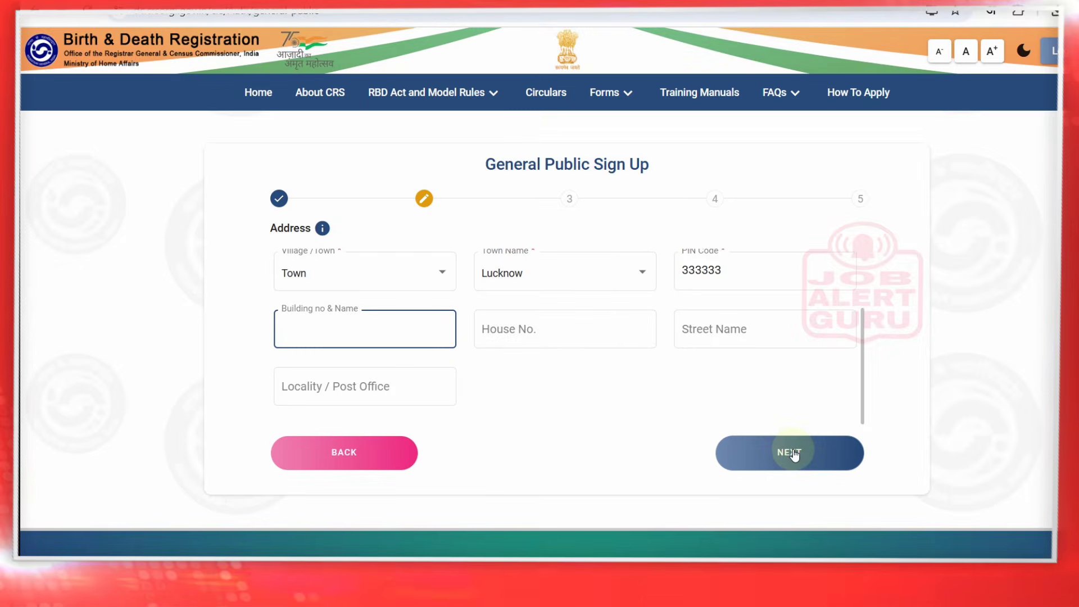
left_click(794, 452)
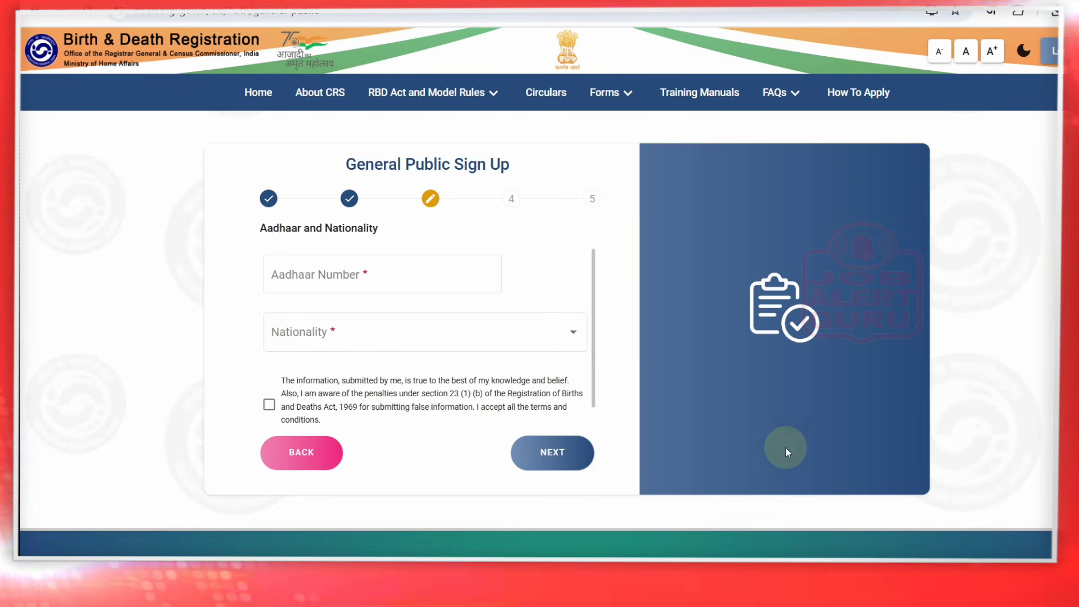
Enter and check the Aadhaar number, then proceed to the mobile number field
left_click(394, 274)
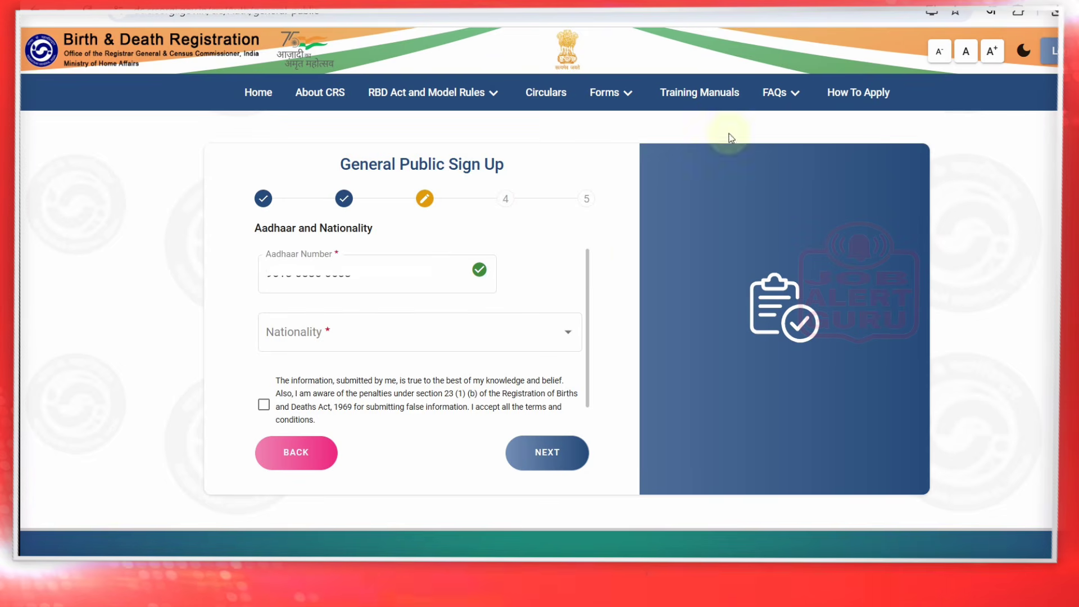
left_click_drag(253, 227, 372, 233)
left_click(437, 270)
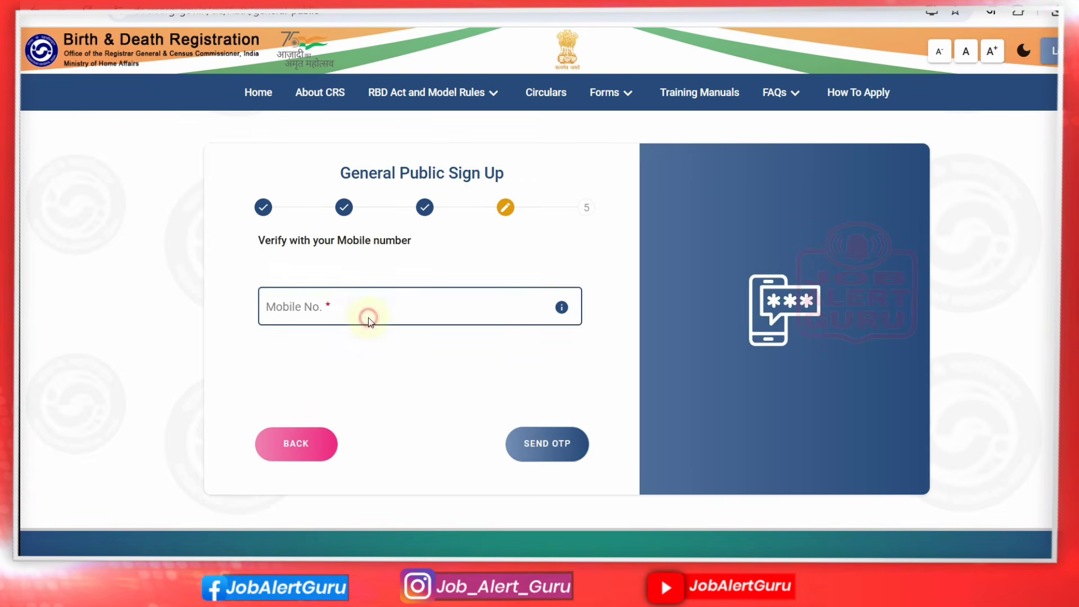
left_click(338, 309)
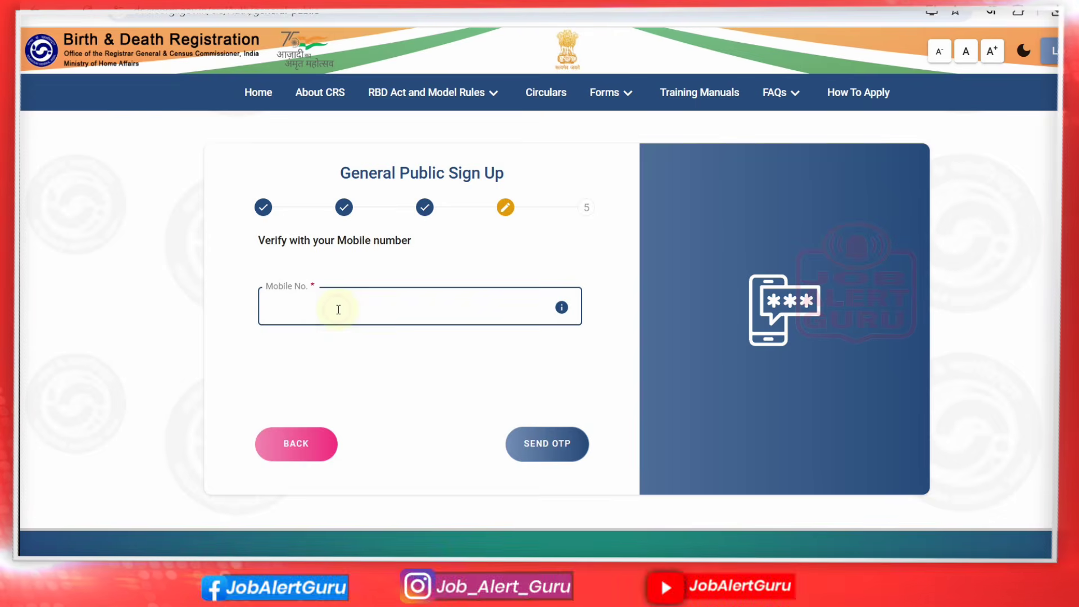
Enter the mobile number, verify it with the sent OTP, and continue to email authentication
type("9999999999")
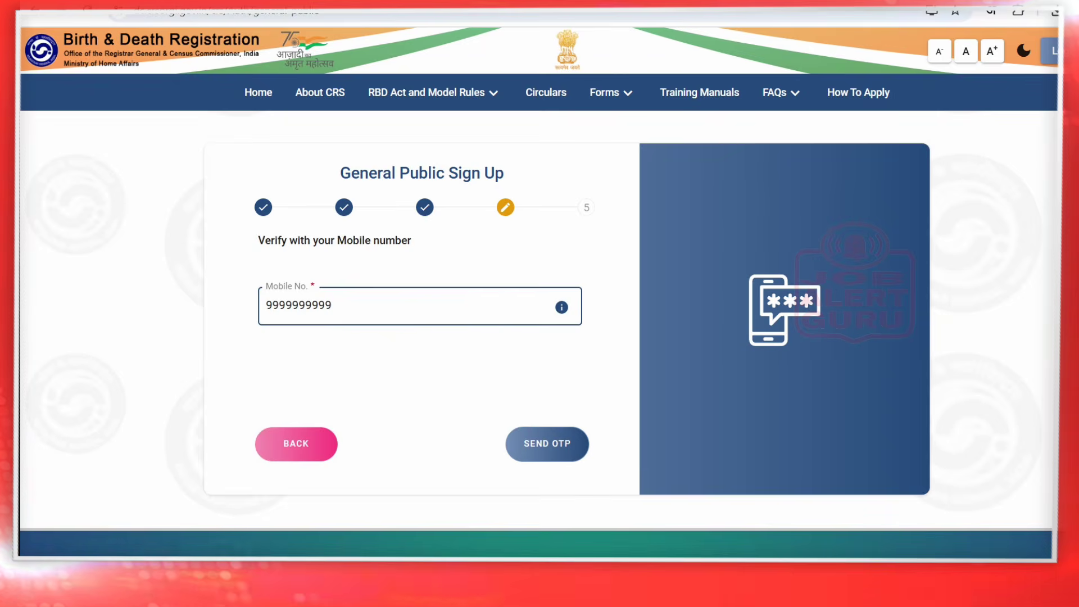
left_click(735, 308)
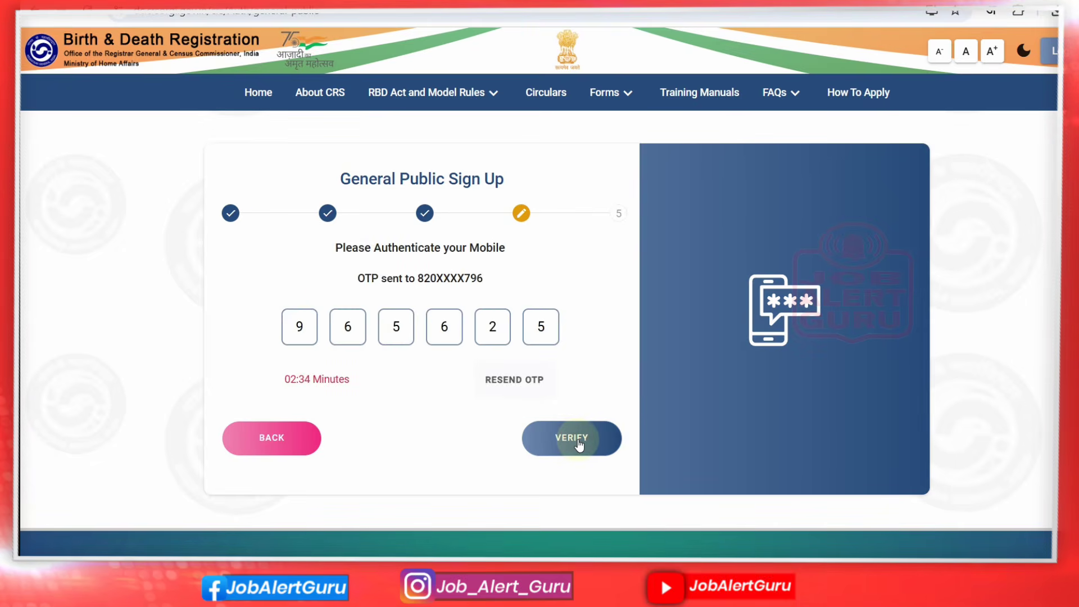
left_click(579, 442)
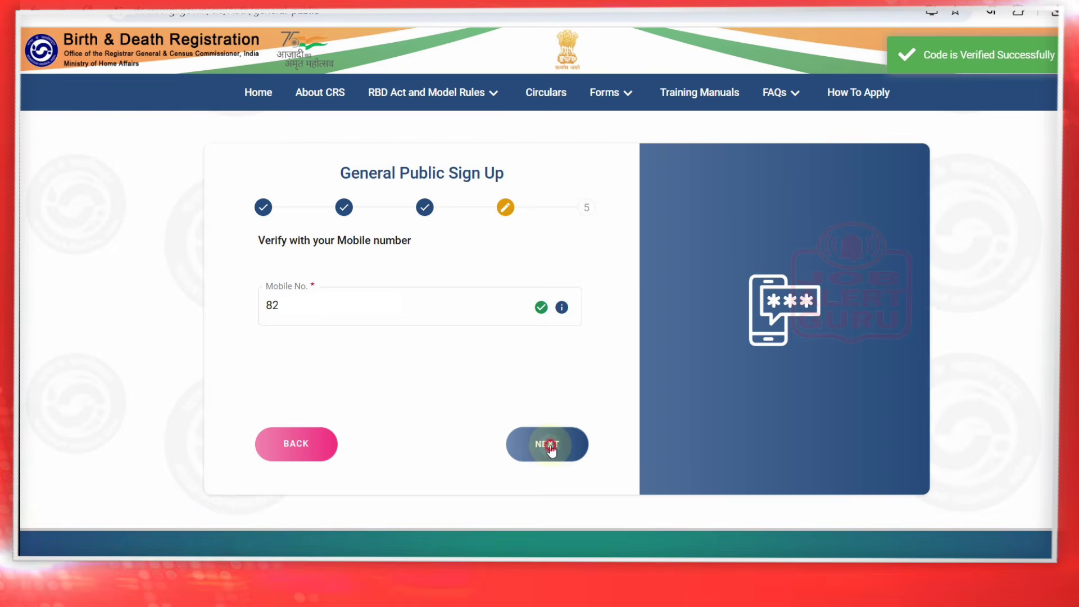
left_click(551, 448)
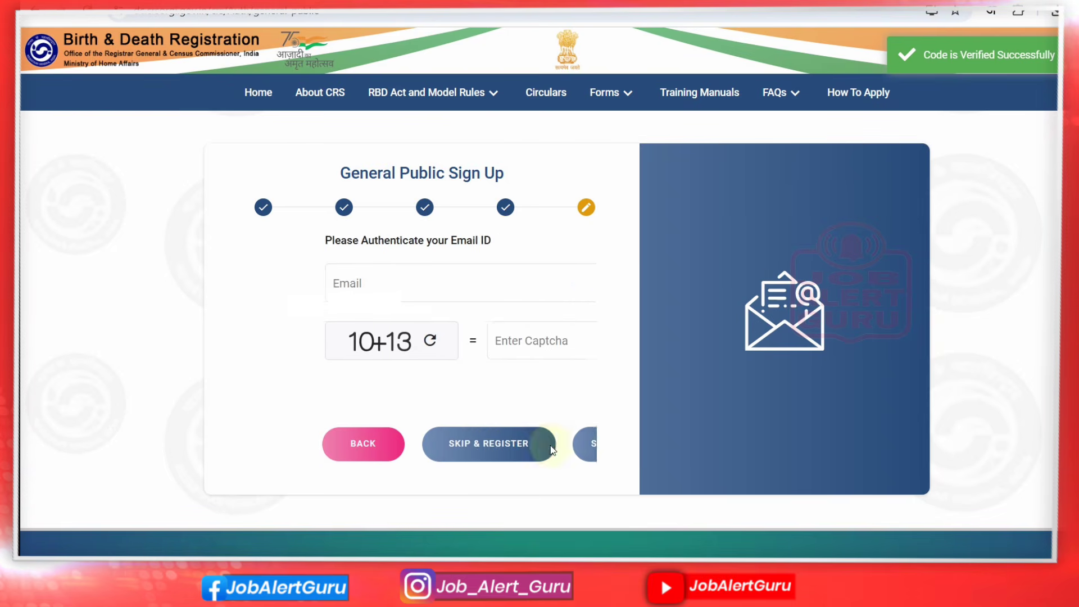
Enter the email address, answer captcha 23, verify the email OTP and register
left_click(419, 288)
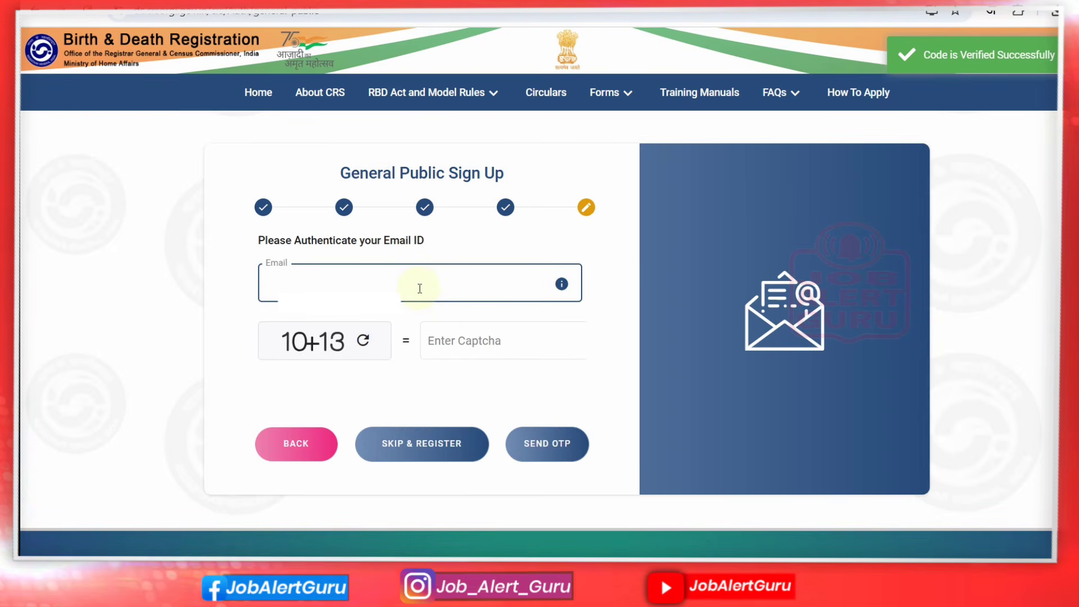
type("J")
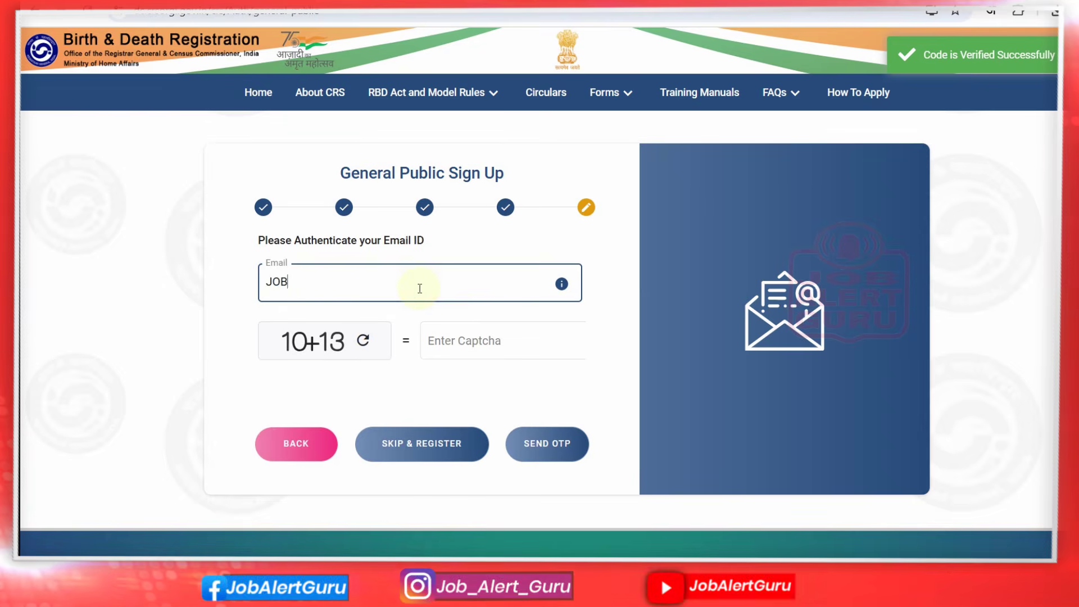
key("BackSpace")
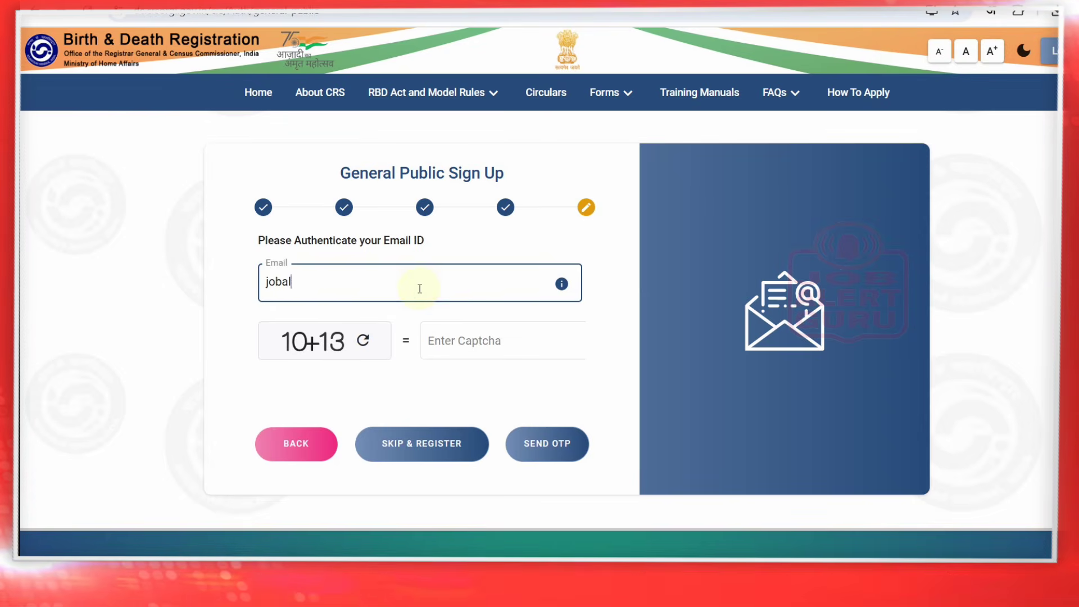
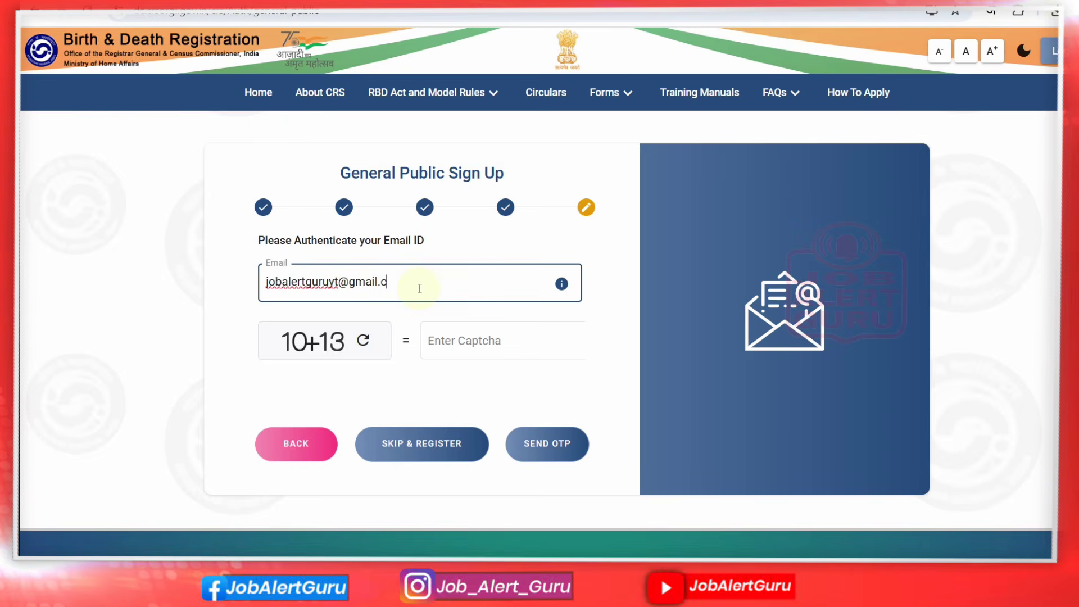
left_click(449, 343)
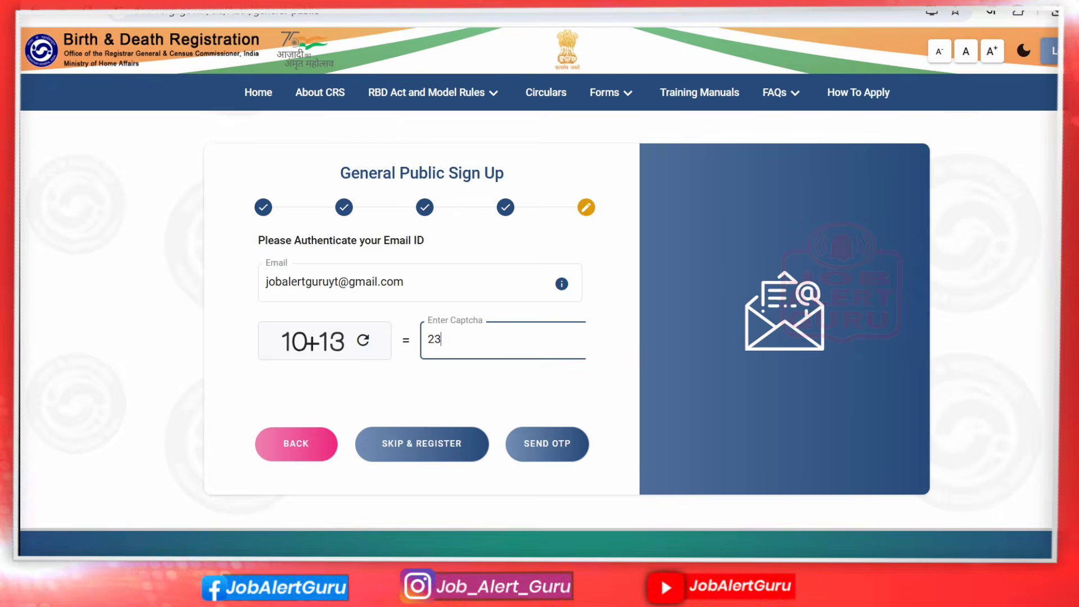
left_click(558, 439)
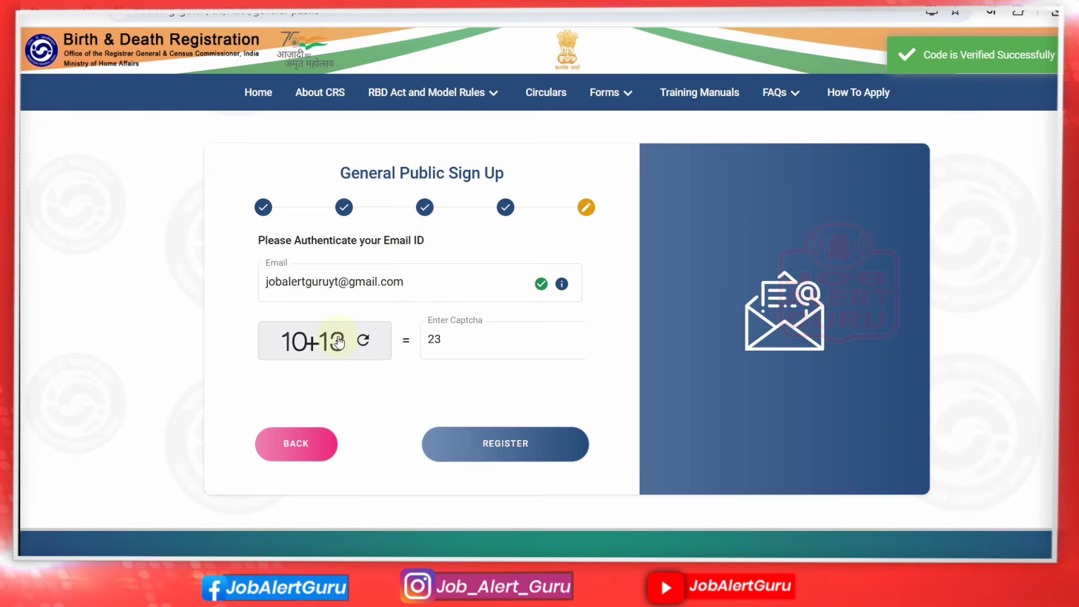
left_click(489, 444)
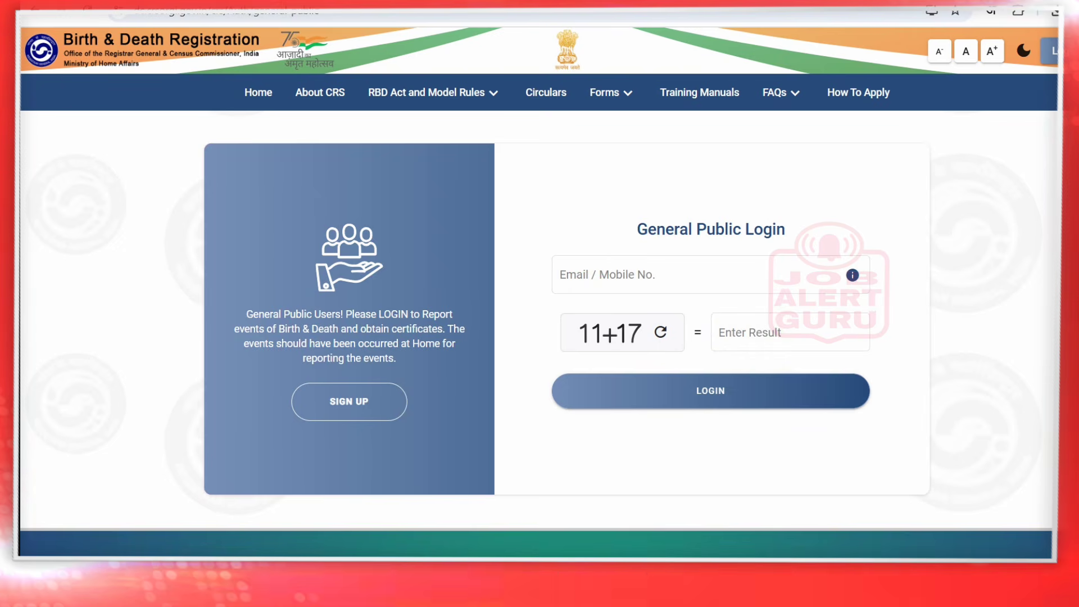
Log in with the email or mobile, captcha 28 and the six-digit one-time code
type("E")
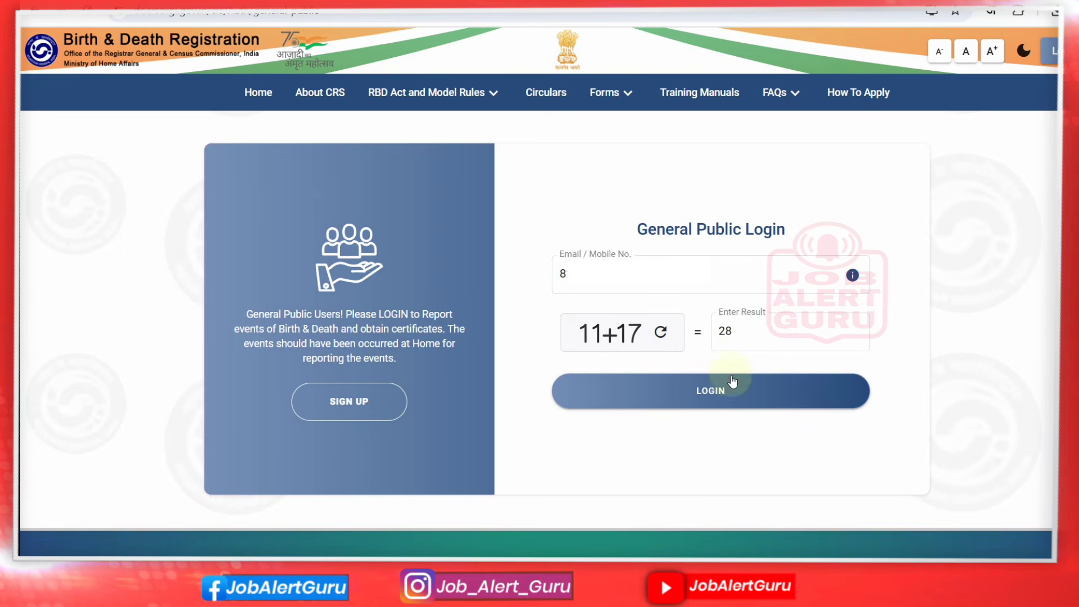
left_click(730, 388)
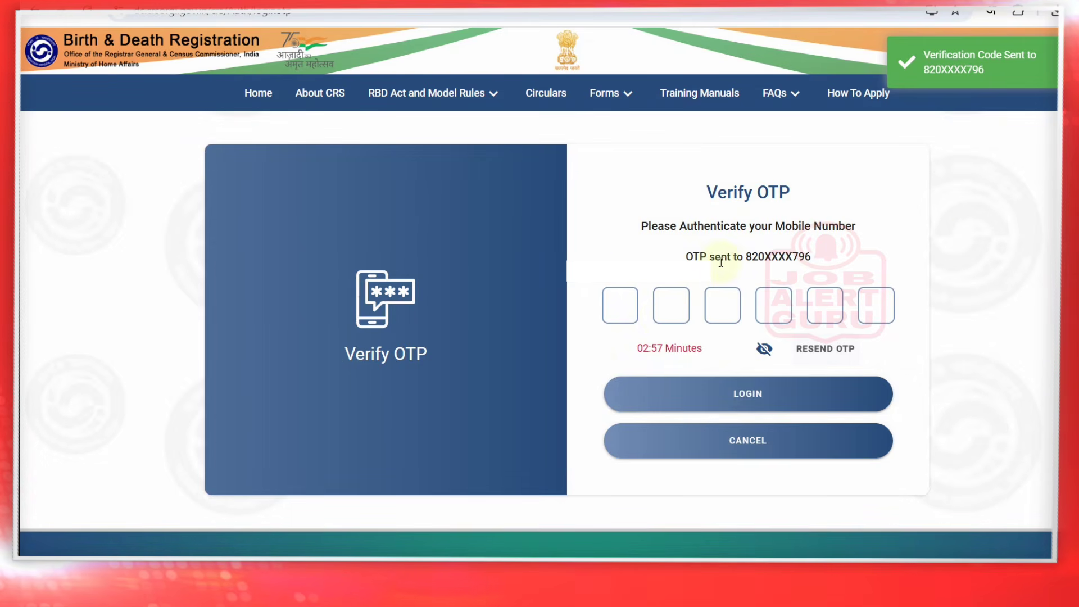
left_click_drag(722, 259, 843, 243)
left_click(622, 293)
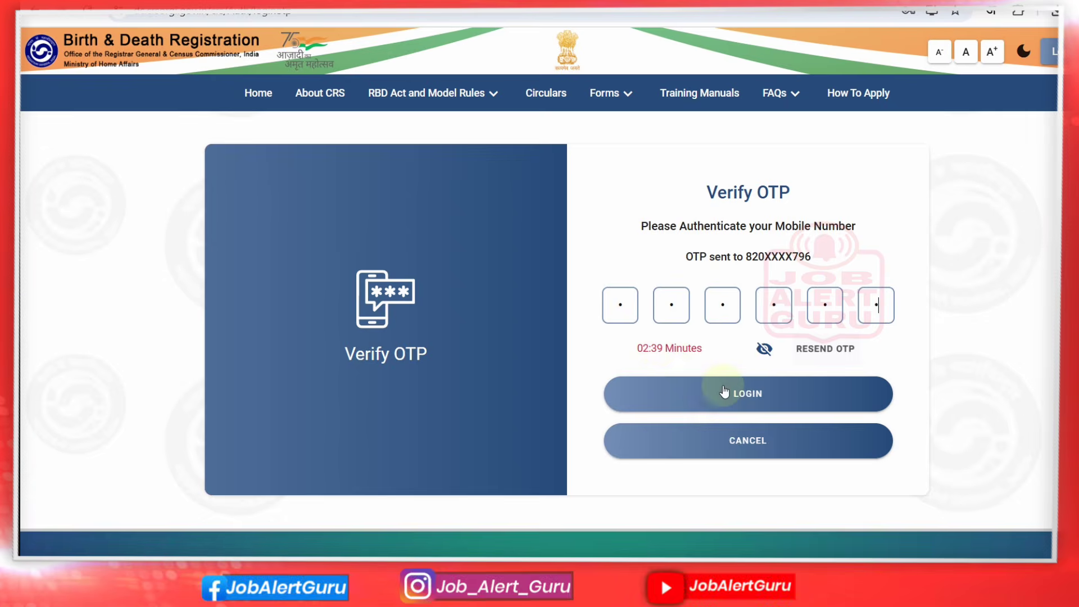
left_click(723, 388)
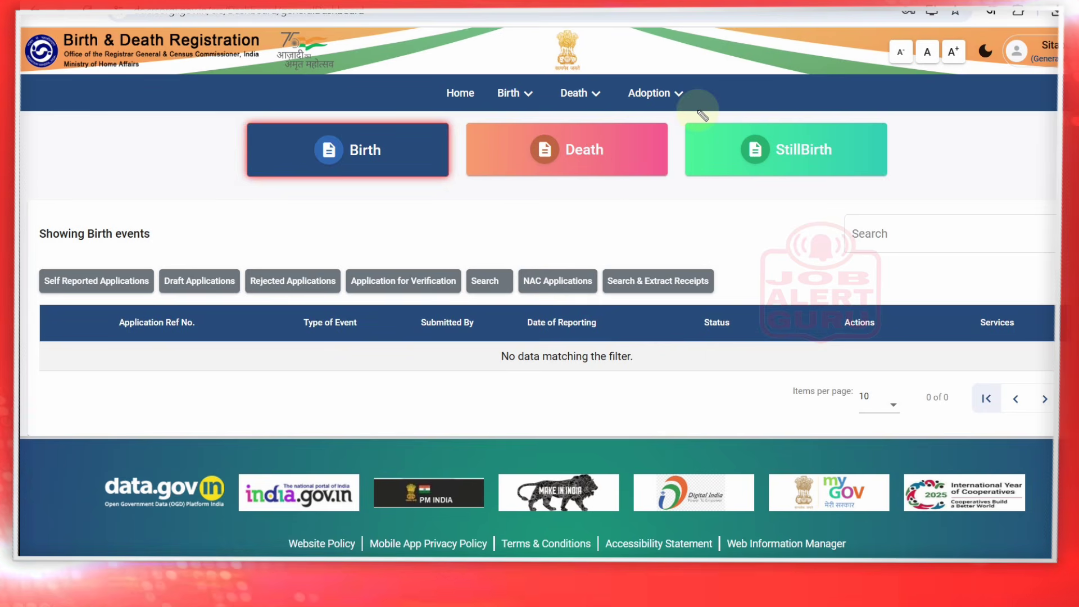
left_click_drag(331, 178, 388, 160)
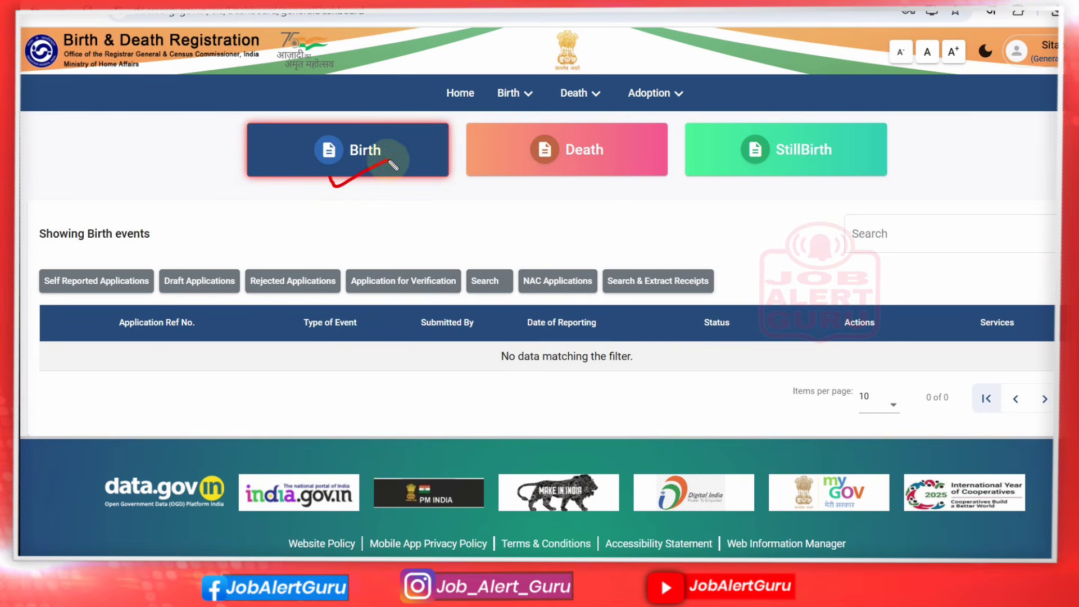
left_click_drag(554, 172, 569, 178)
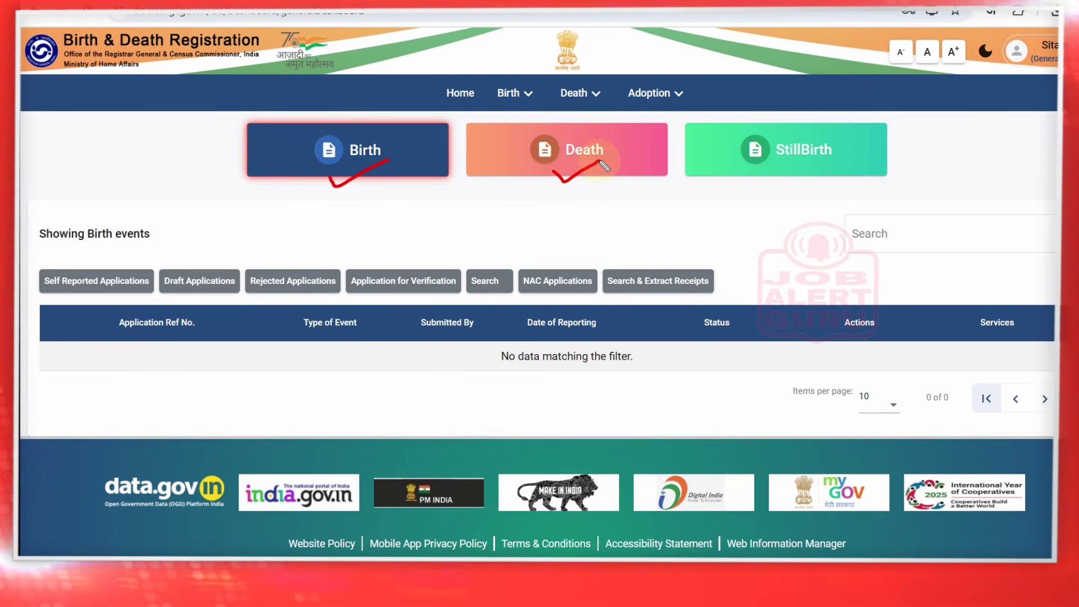
mouse_move(765, 181)
left_mouse_down()
mouse_move(775, 192)
mouse_move(812, 168)
left_mouse_up()
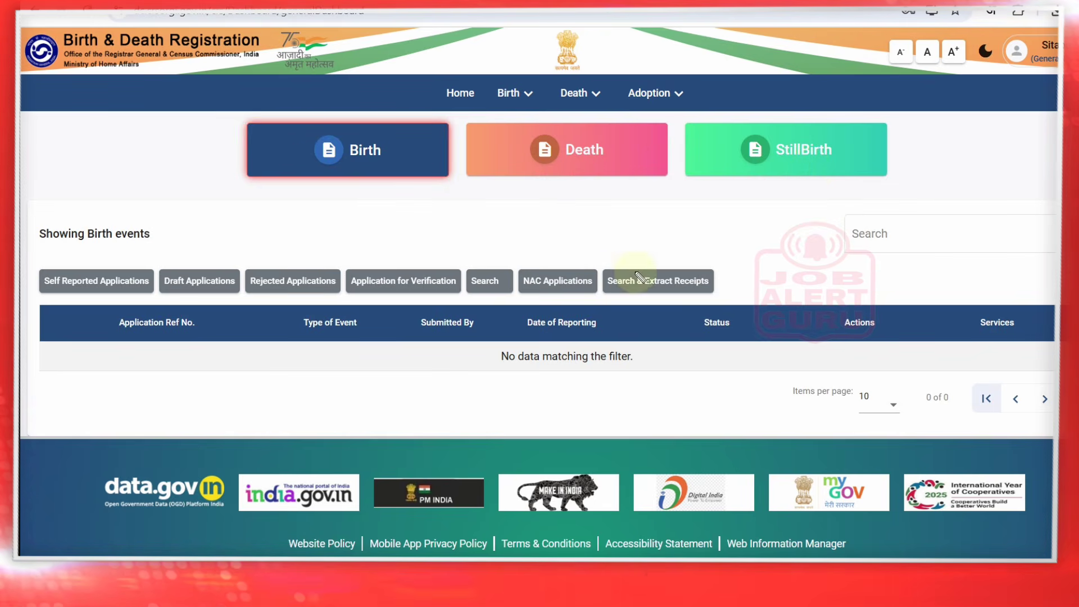
left_click(486, 266)
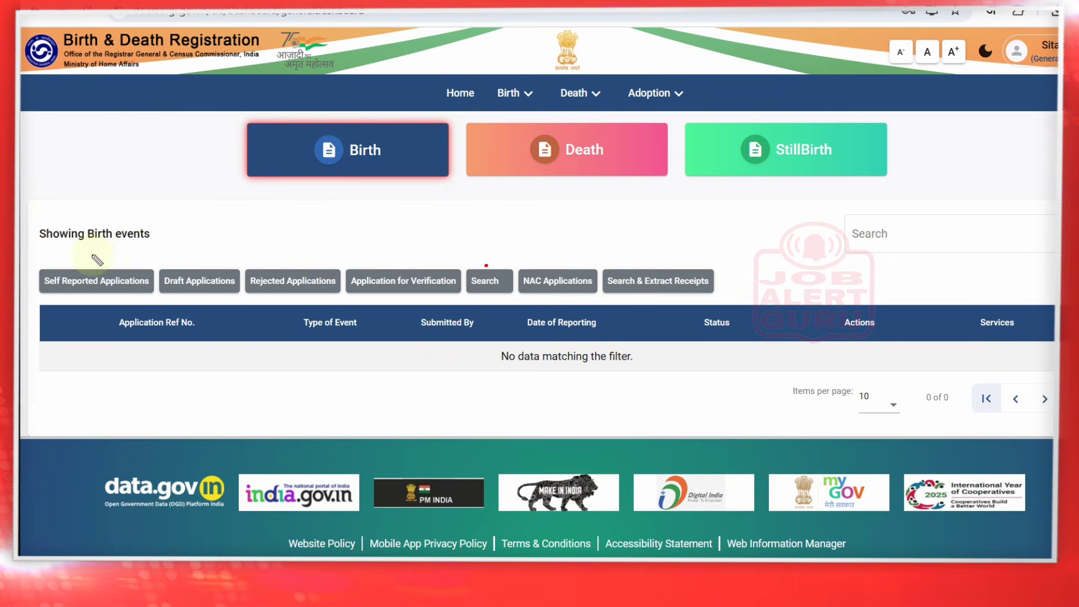
left_click_drag(91, 256, 136, 254)
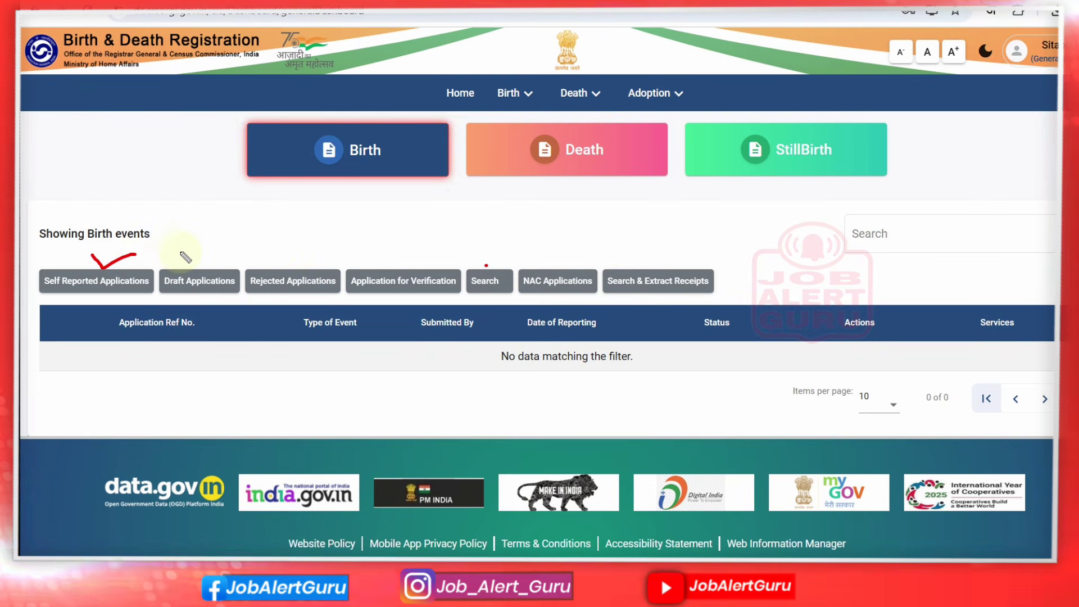
left_click_drag(68, 358, 97, 358)
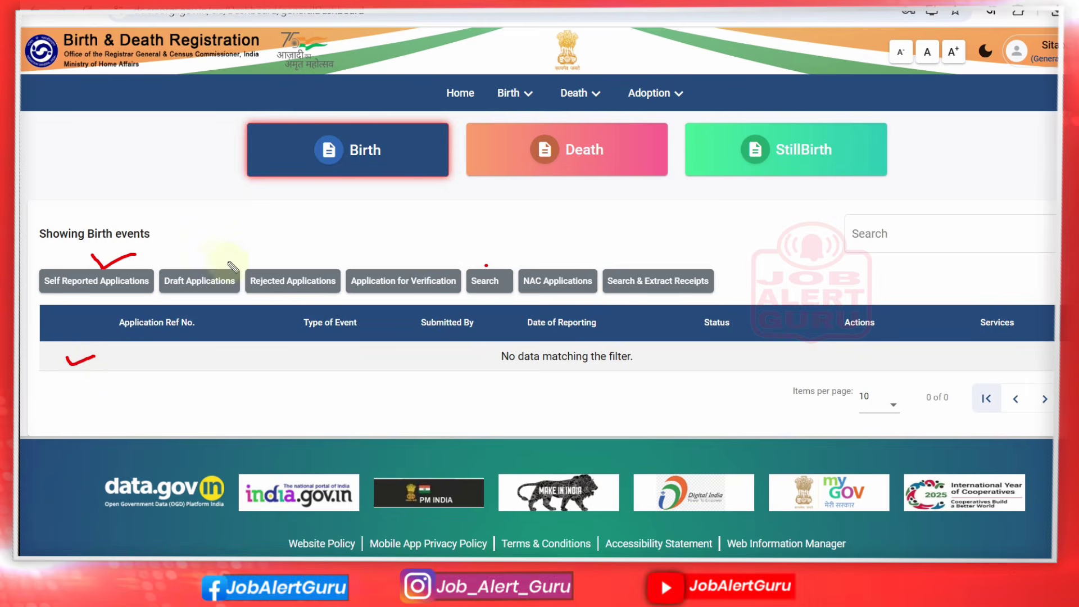
left_click_drag(197, 263, 306, 255)
mouse_move(381, 259)
left_mouse_down()
mouse_move(395, 270)
mouse_move(426, 249)
left_mouse_up()
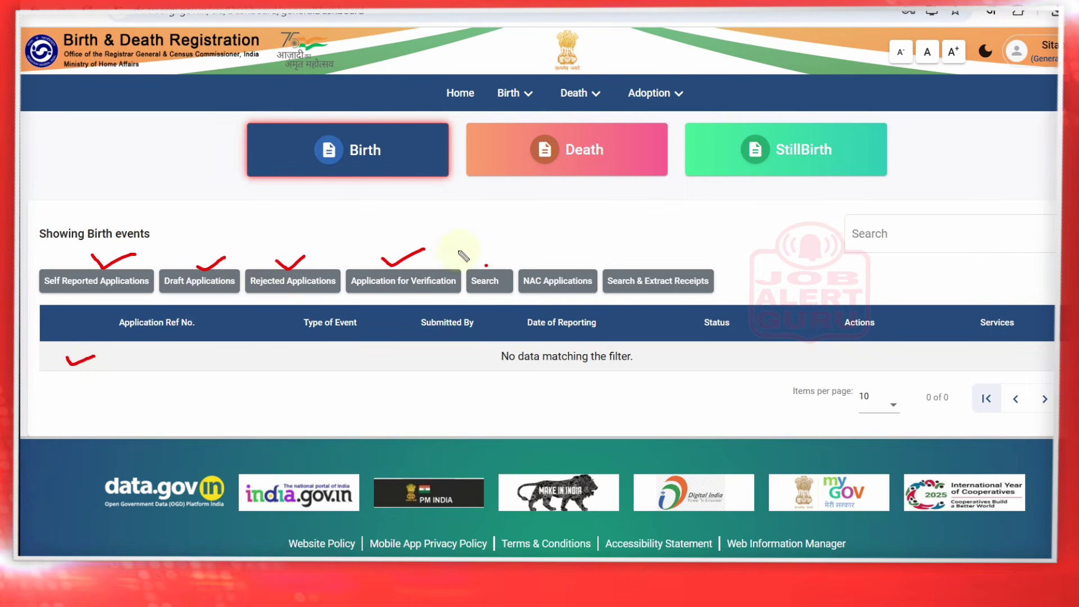
left_click_drag(497, 264, 661, 258)
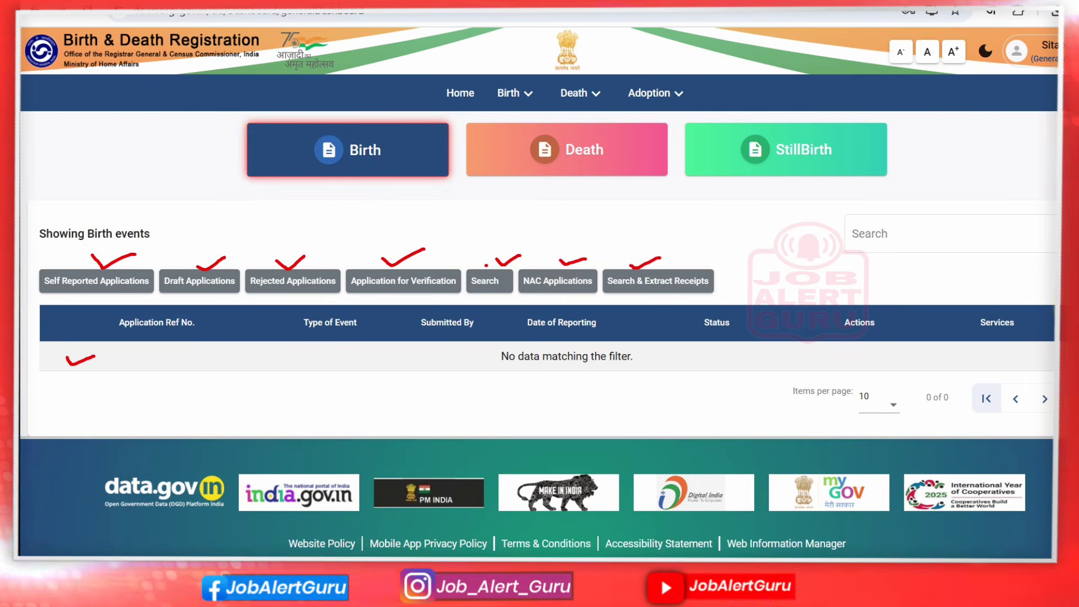
key("ctrl+z")
key("ctrl+z")
key("ctrl+z")
key("ctrl+z")
key("ctrl+z")
key("ctrl+z")
key("ctrl+z")
key("ctrl+z")
key("ctrl+z")
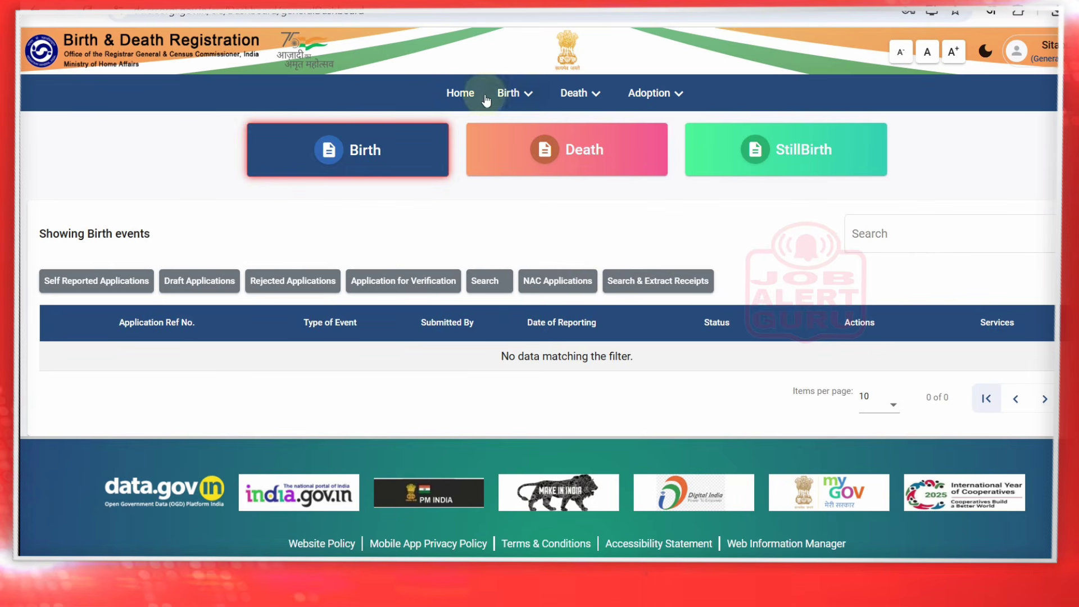
left_click(511, 94)
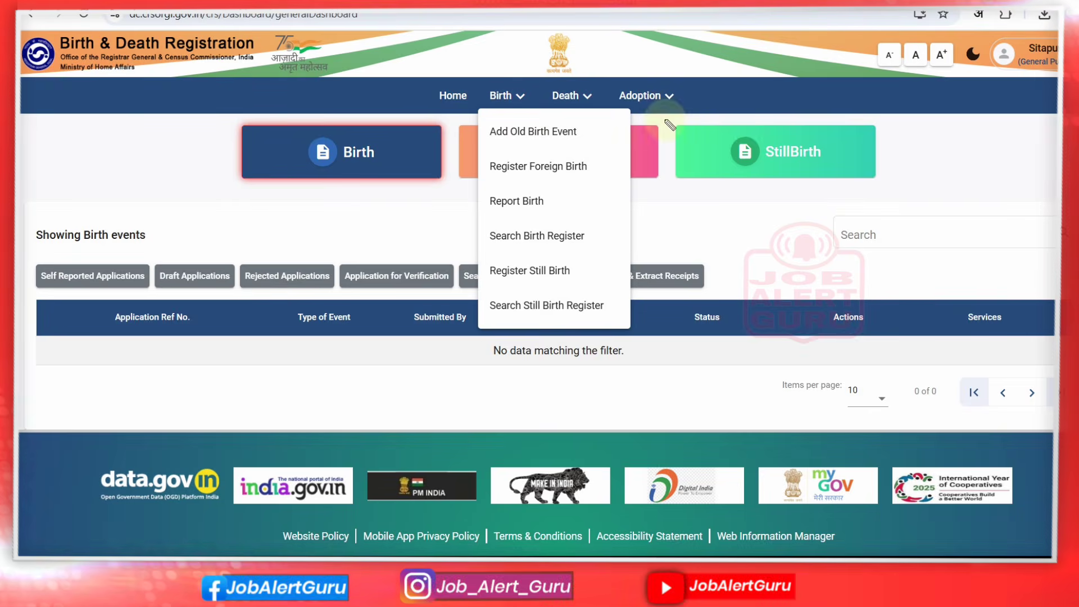
Highlight the old and new birth event options, then open Add Old Birth Event
left_click_drag(580, 131, 613, 120)
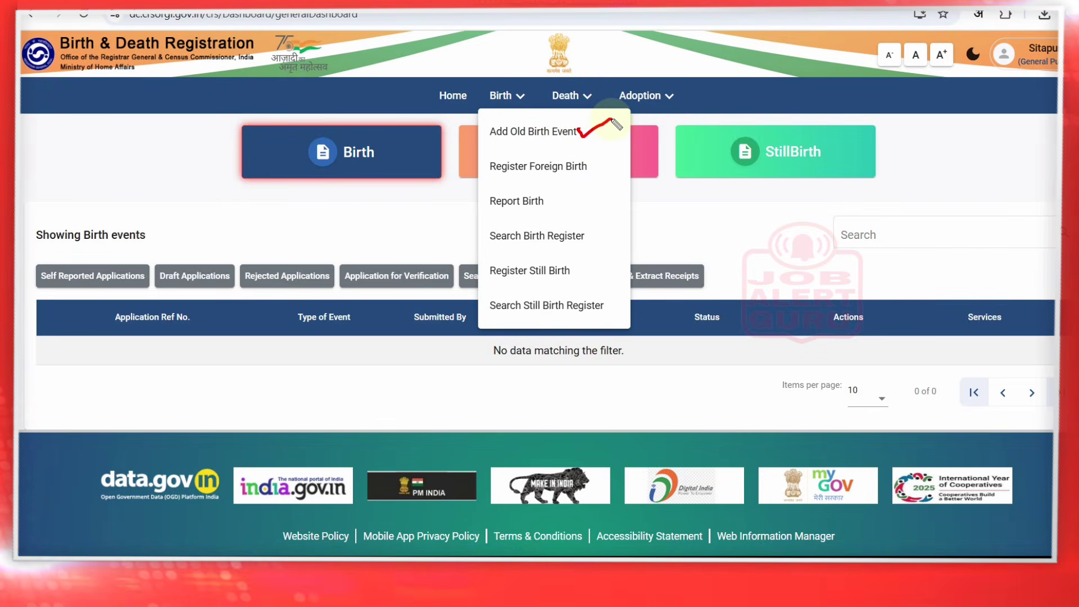
left_click_drag(257, 42, 294, 38)
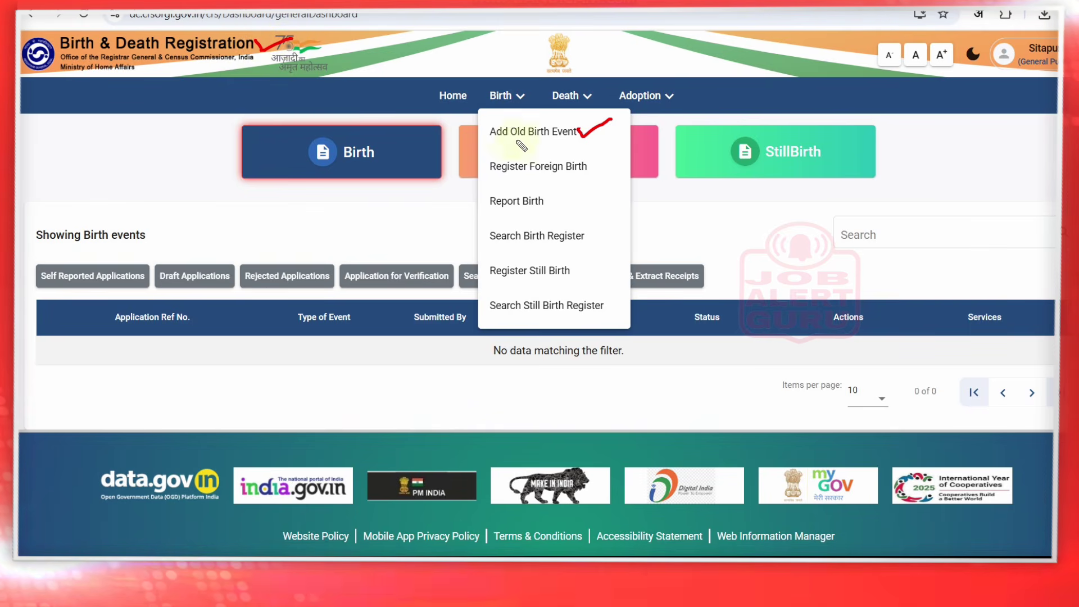
left_click_drag(477, 129, 498, 130)
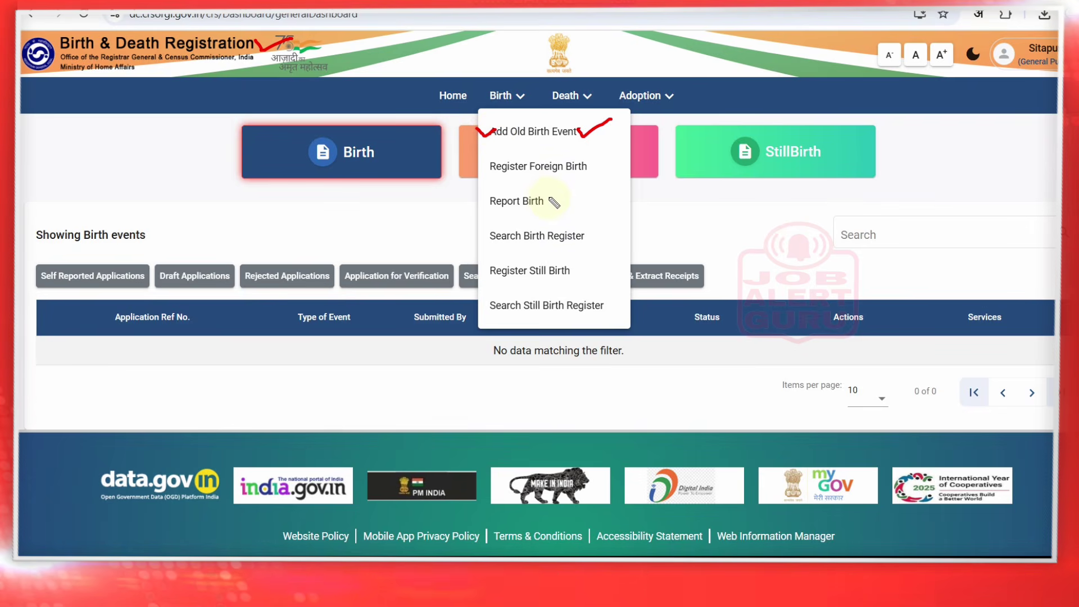
mouse_move(542, 198)
left_mouse_down()
mouse_move(552, 206)
mouse_move(579, 193)
left_mouse_up()
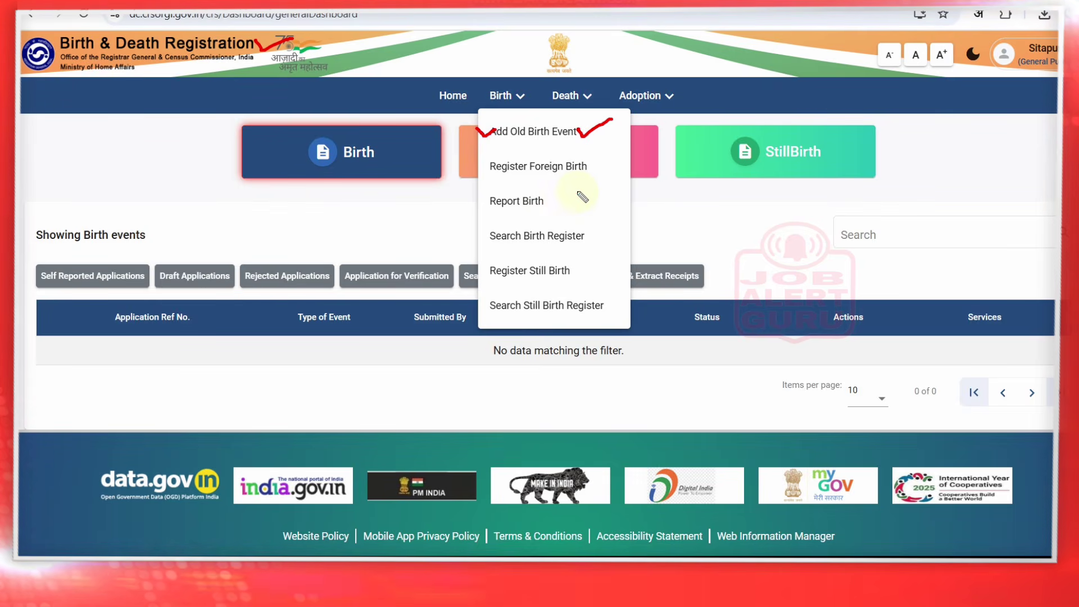
key("Escape")
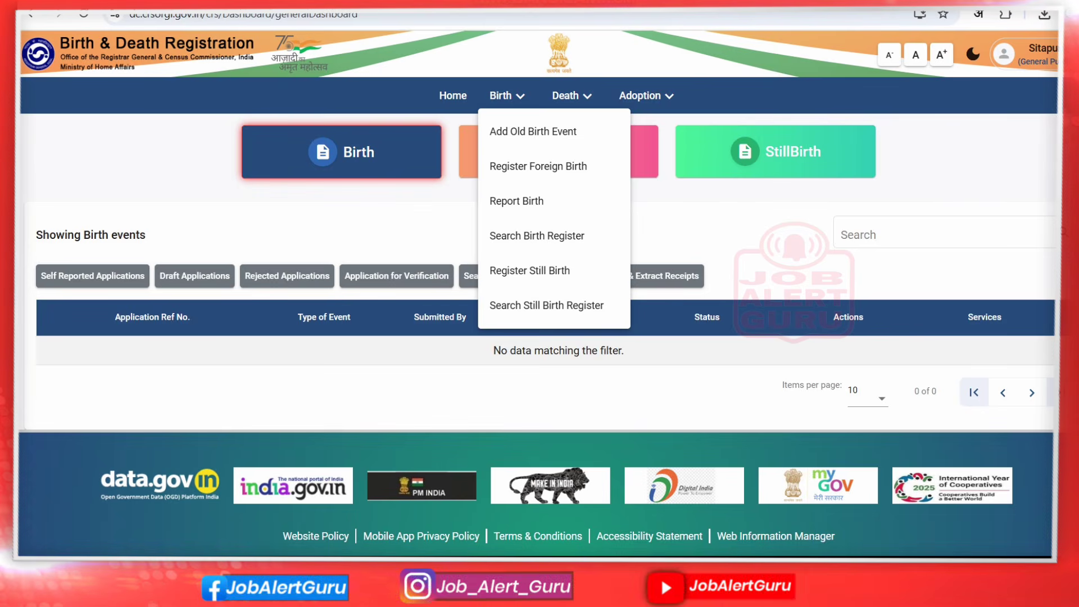
left_click(540, 135)
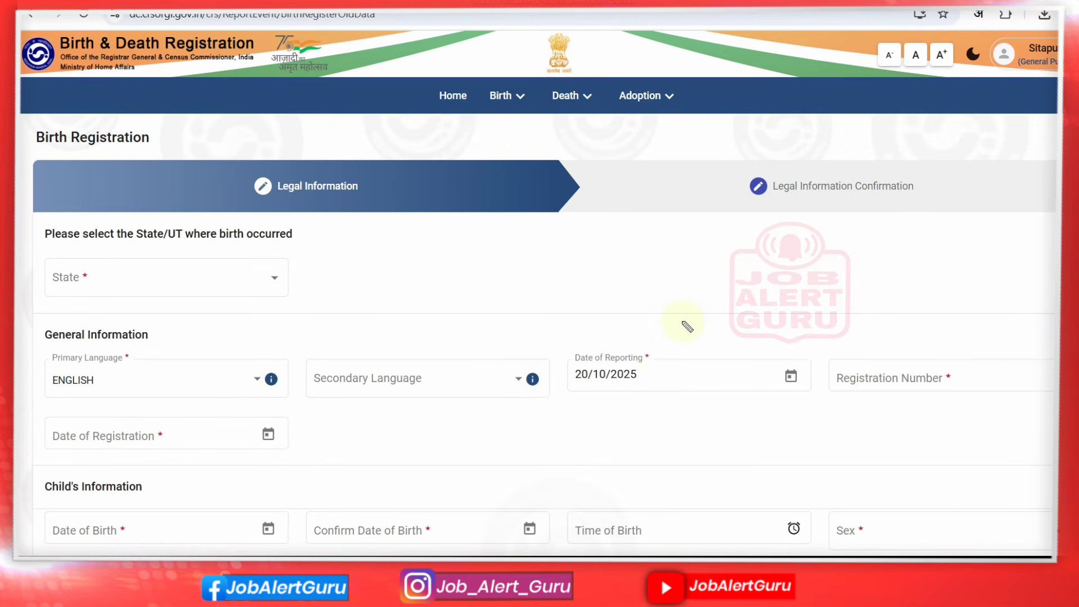
Point out reporting date 20/10/2025, Registration Number and Date of Registration, then reopen the Birth menu
left_click(650, 375)
left_click_drag(650, 375, 675, 364)
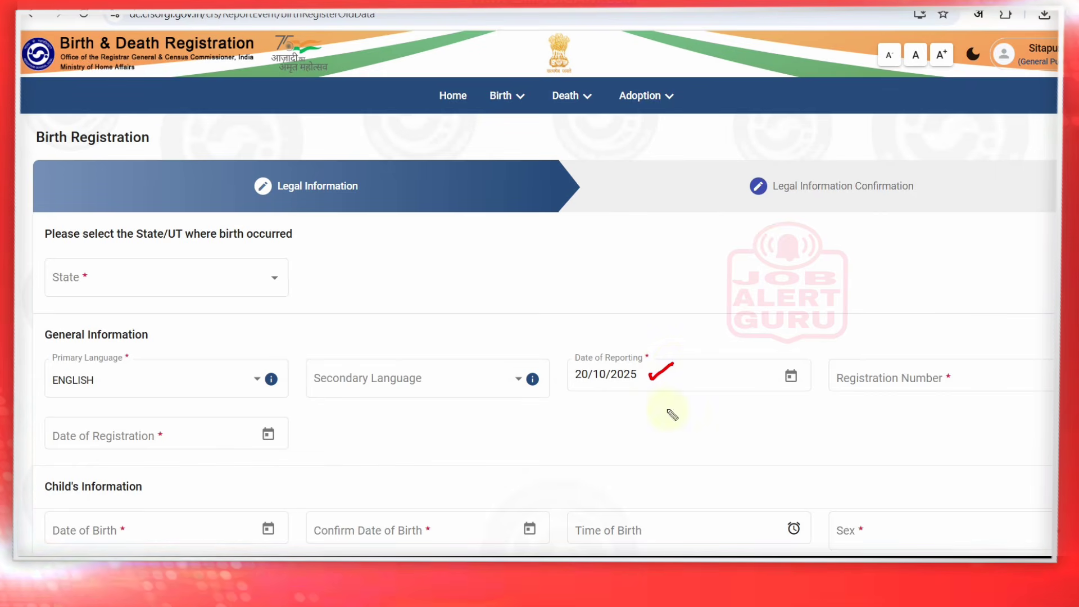
left_click_drag(852, 385, 890, 379)
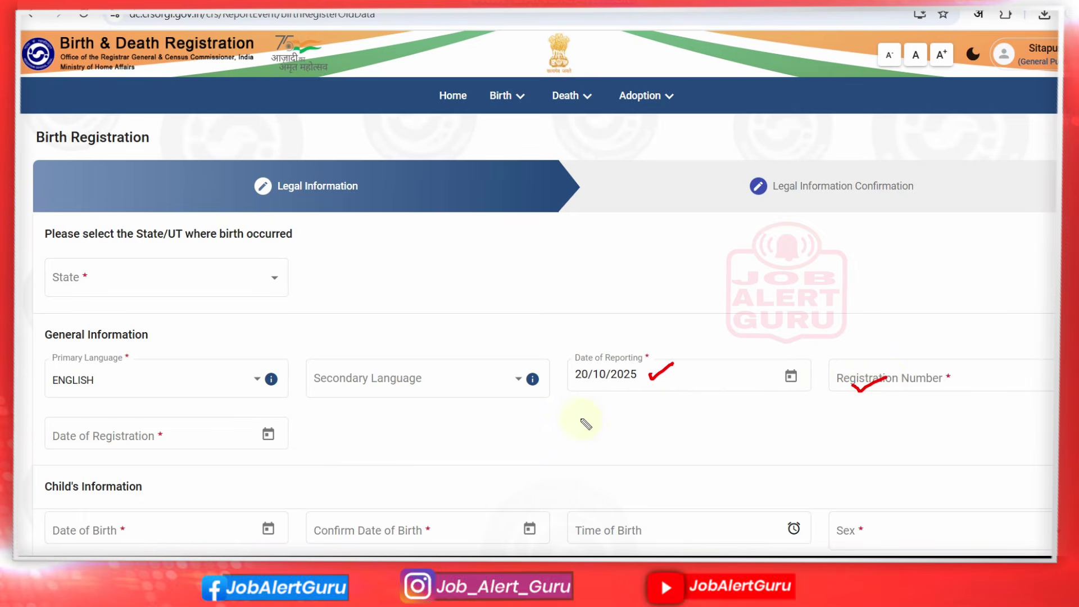
left_click_drag(174, 436, 214, 421)
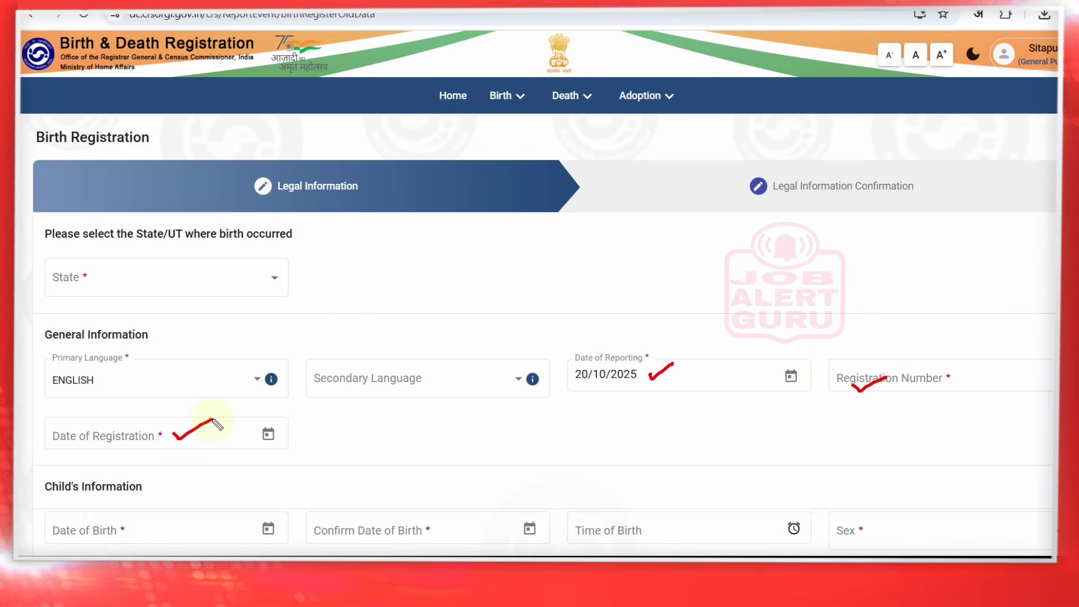
key("ctrl+z")
key("ctrl+z")
key("ctrl+z")
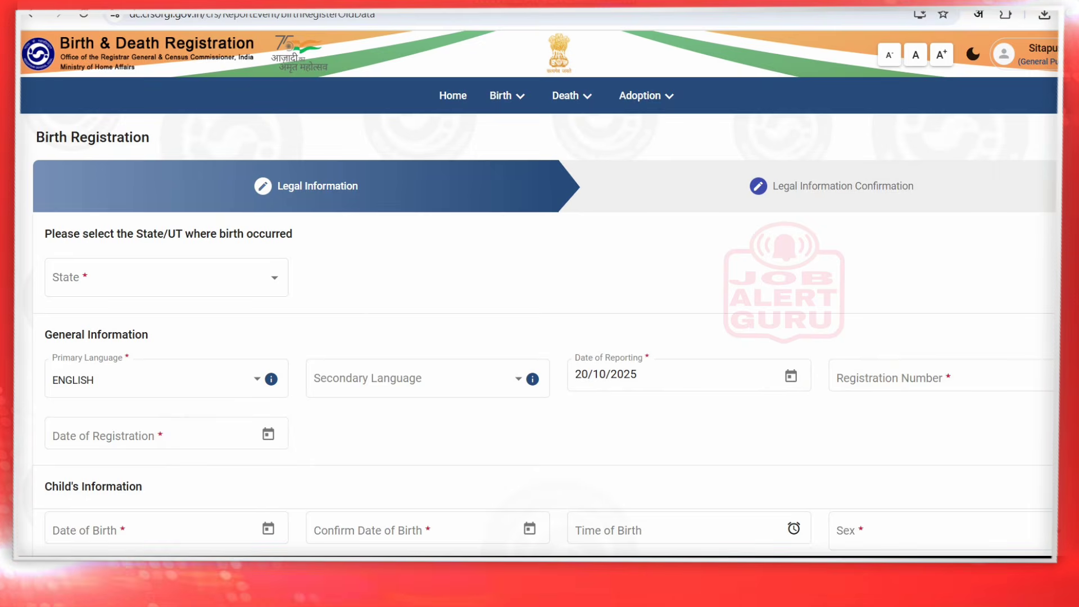
left_click(502, 97)
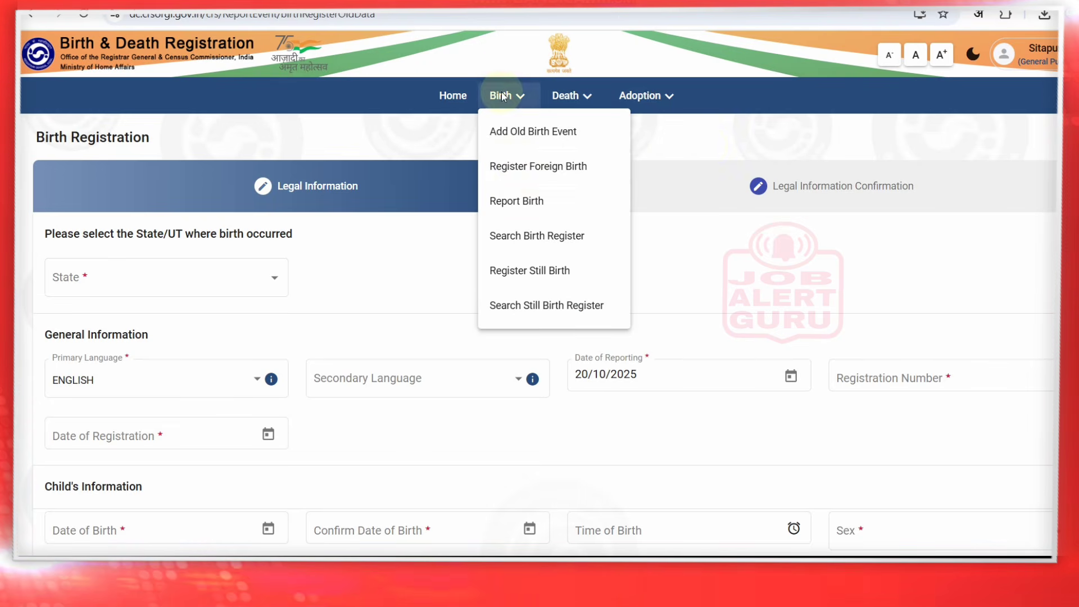
Open Report Birth, highlight the State and Primary Language fields, then reopen the Birth menu
left_click(526, 203)
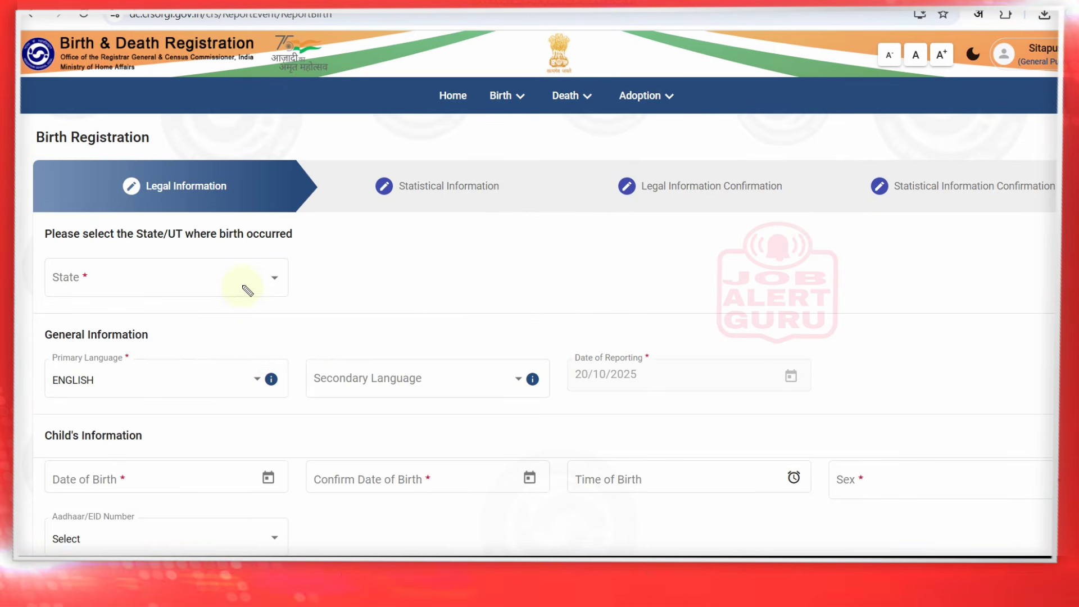
left_click_drag(242, 286, 275, 279)
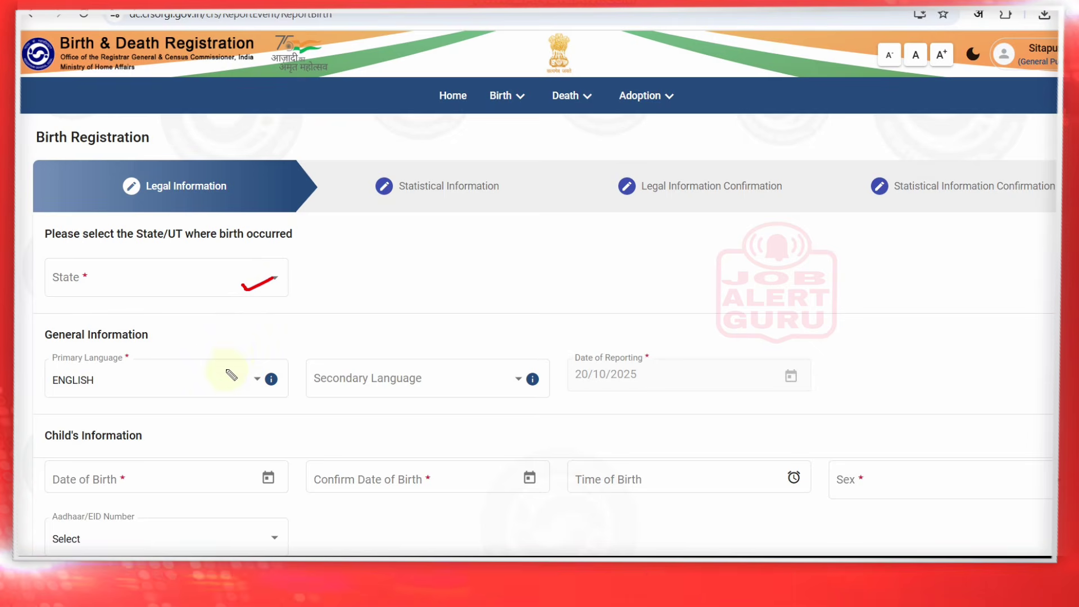
mouse_move(225, 371)
left_mouse_down()
mouse_move(232, 378)
mouse_move(272, 357)
left_mouse_up()
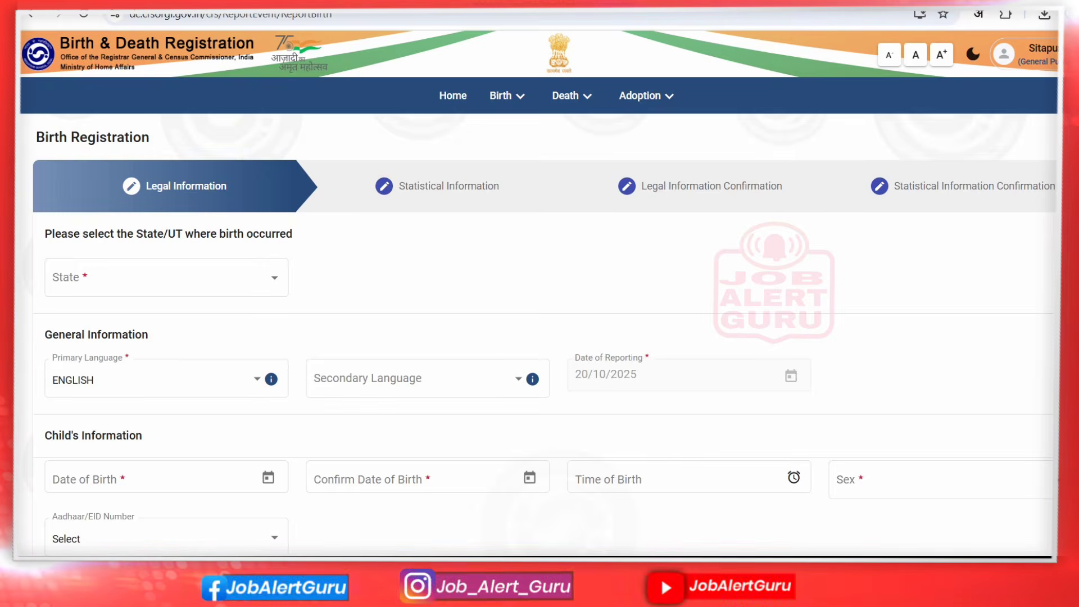
left_click(500, 97)
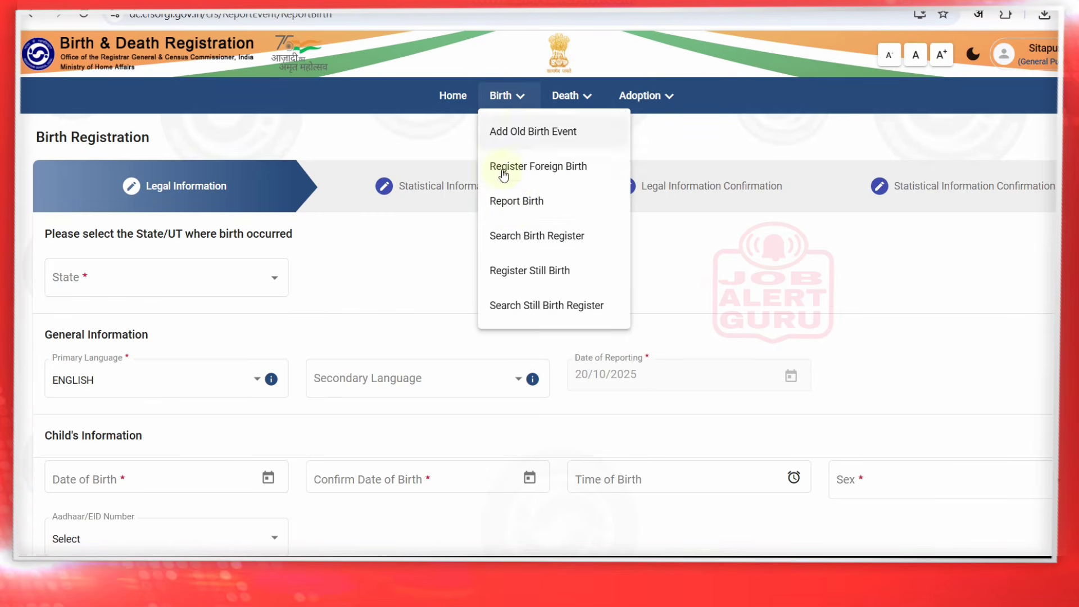
left_click(506, 202)
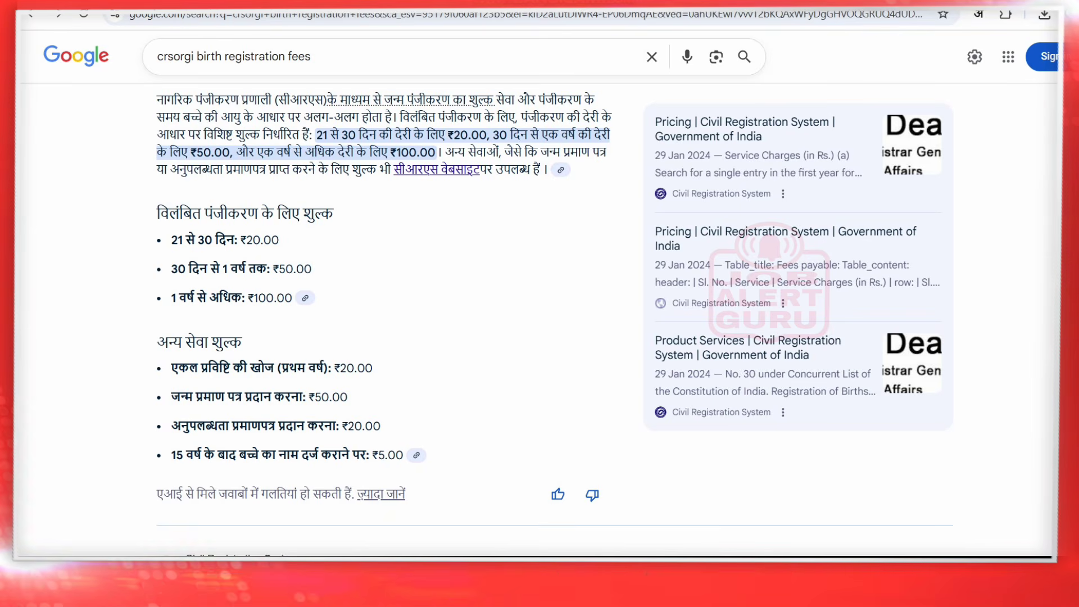
left_click_drag(143, 240, 171, 232)
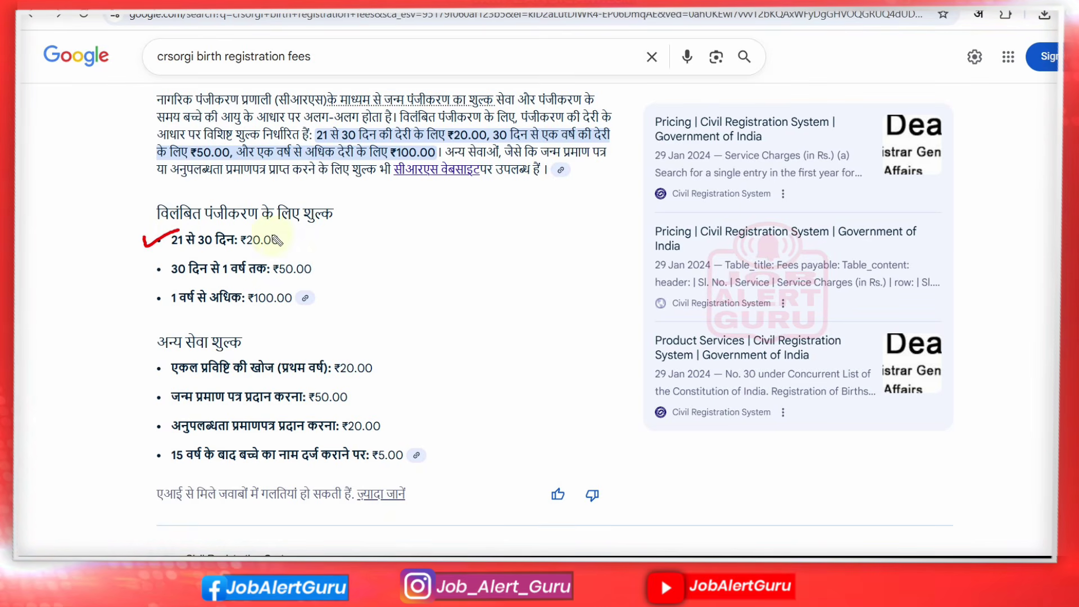
left_click_drag(279, 241, 320, 223)
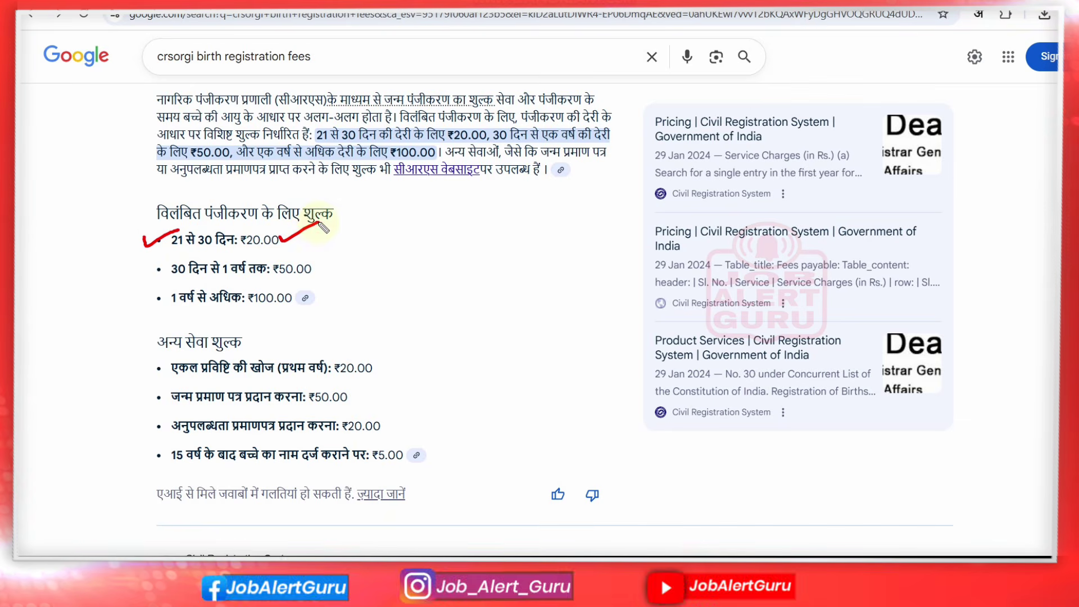
left_click_drag(148, 270, 170, 262)
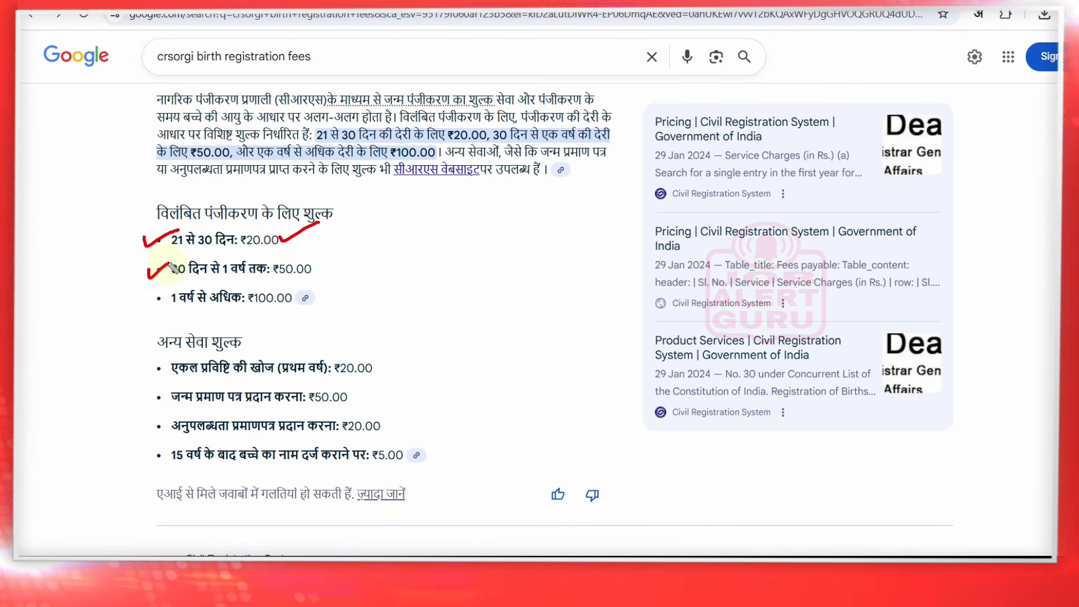
left_click_drag(312, 270, 350, 253)
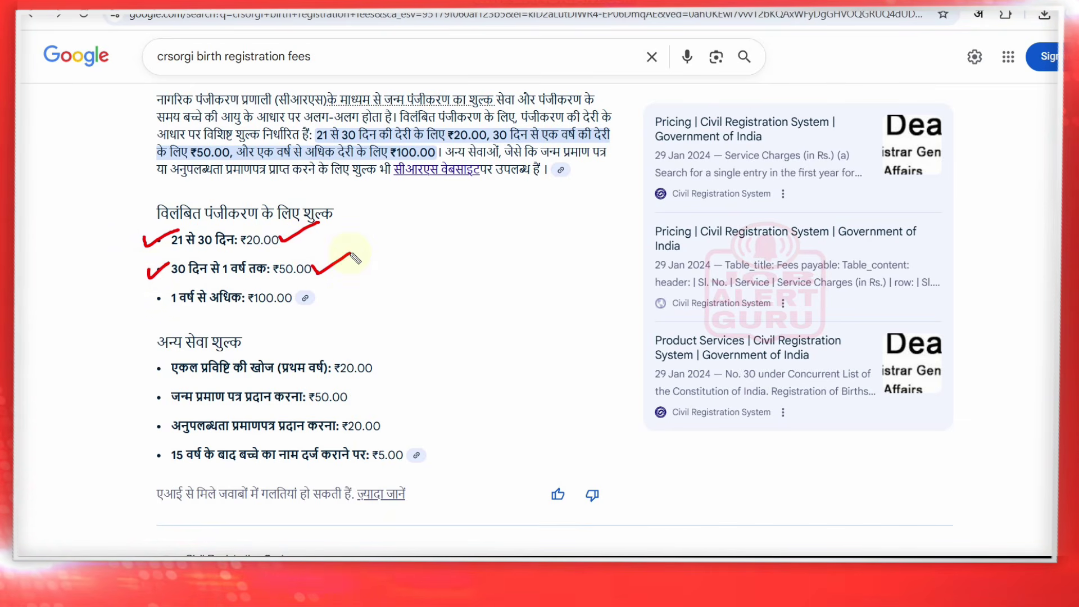
left_click_drag(157, 299, 157, 307)
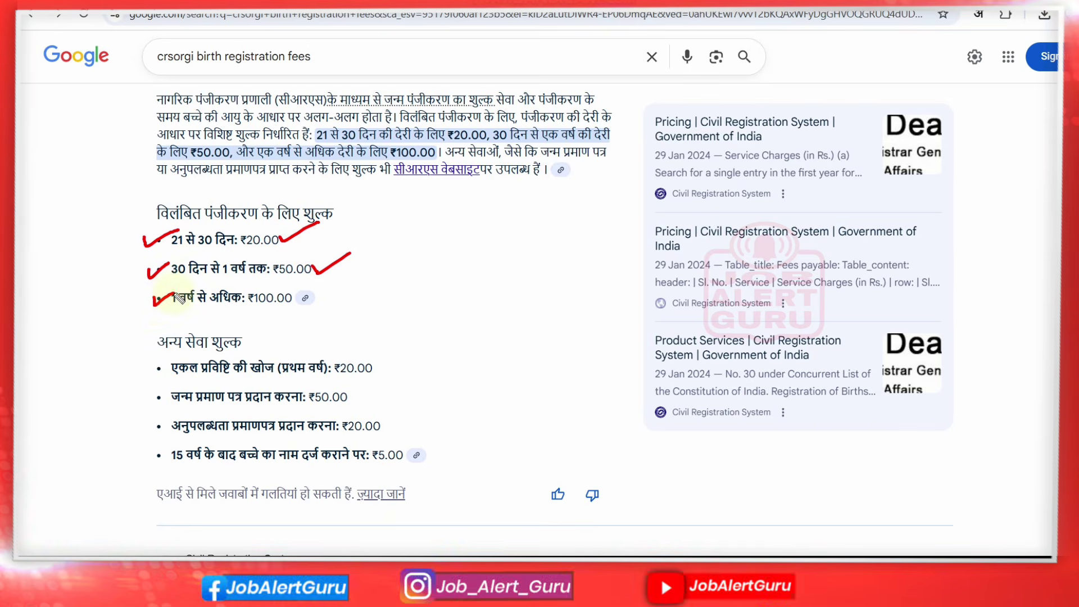
left_click_drag(141, 364, 174, 359)
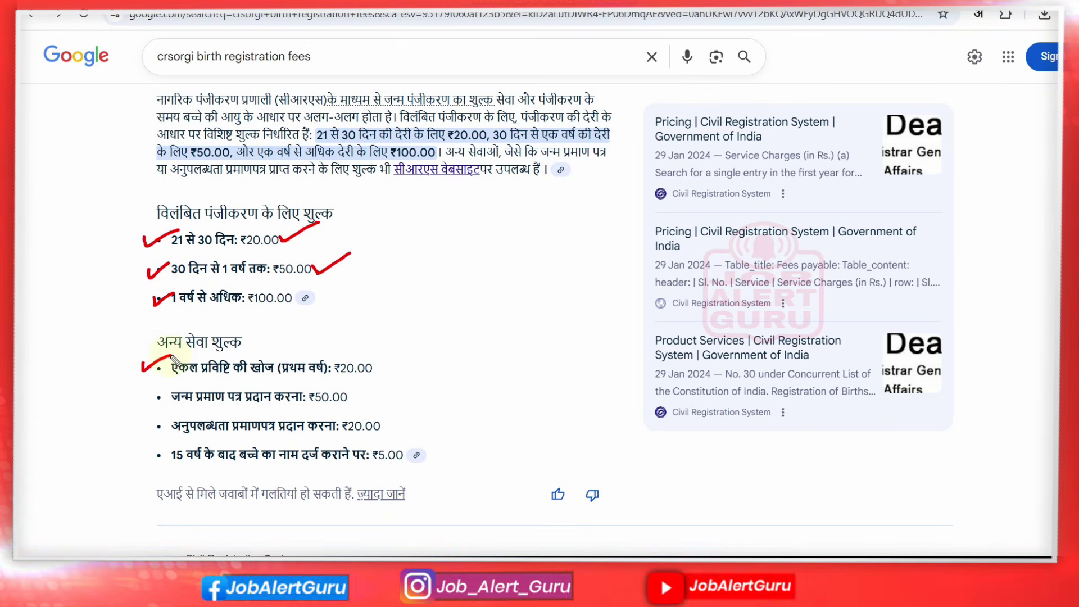
left_click_drag(375, 369, 410, 361)
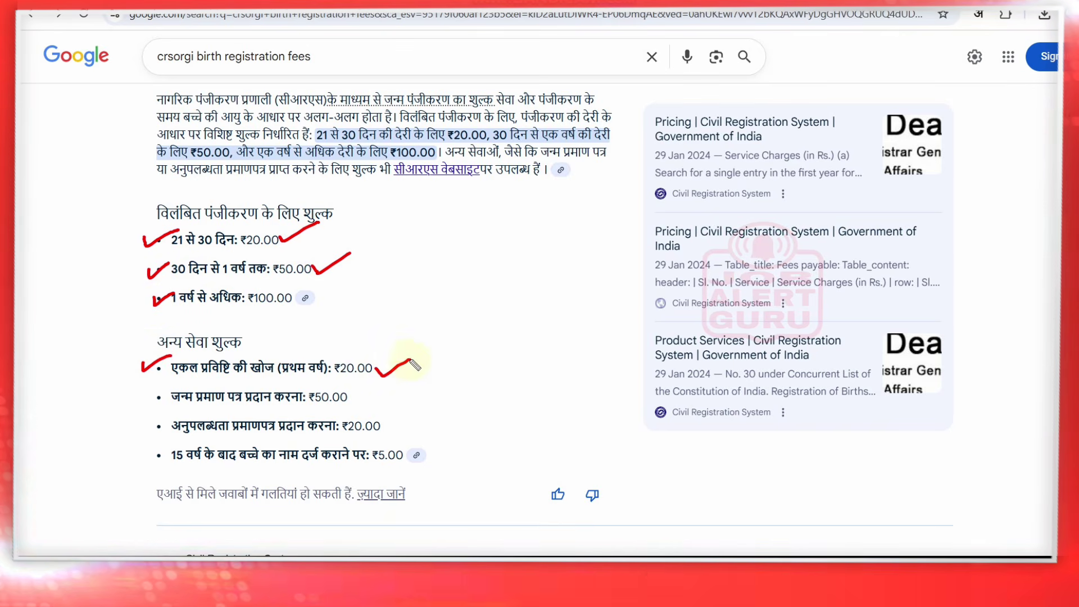
left_click_drag(148, 397, 180, 389)
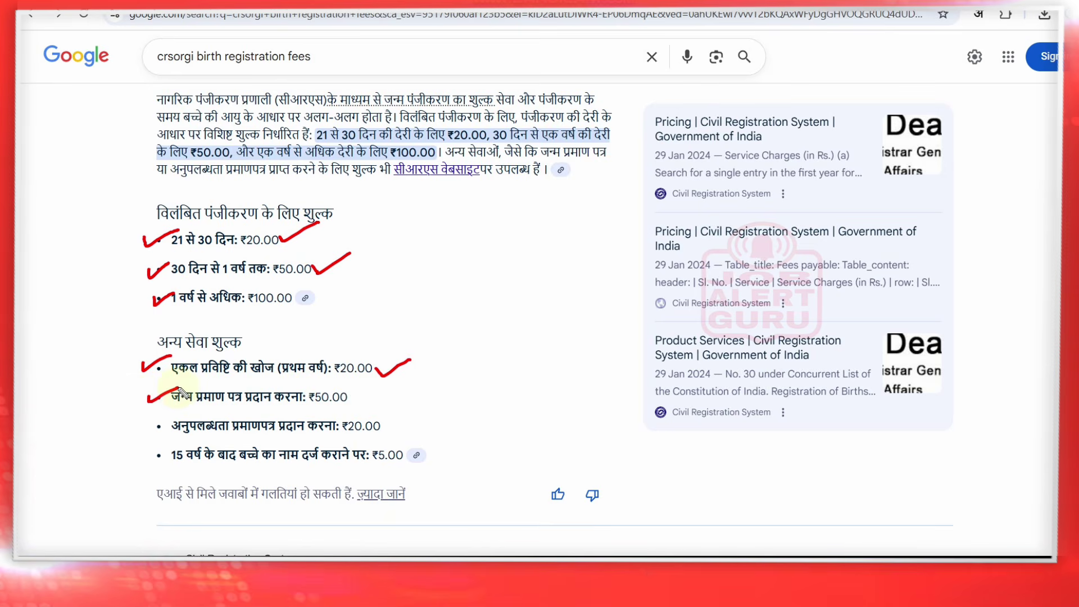
left_click_drag(348, 397, 391, 384)
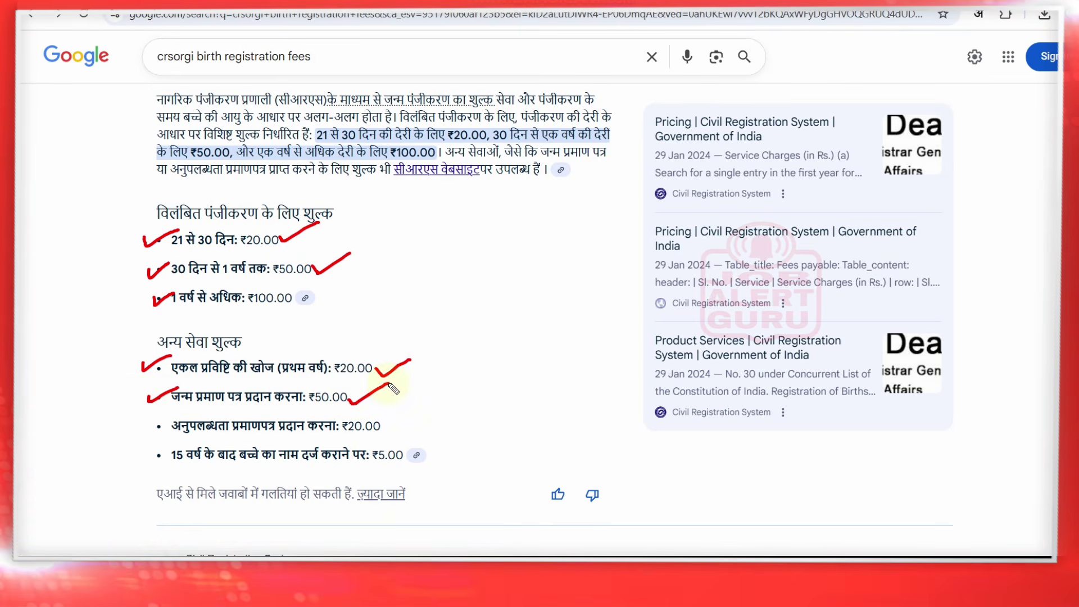
left_click_drag(145, 425, 180, 418)
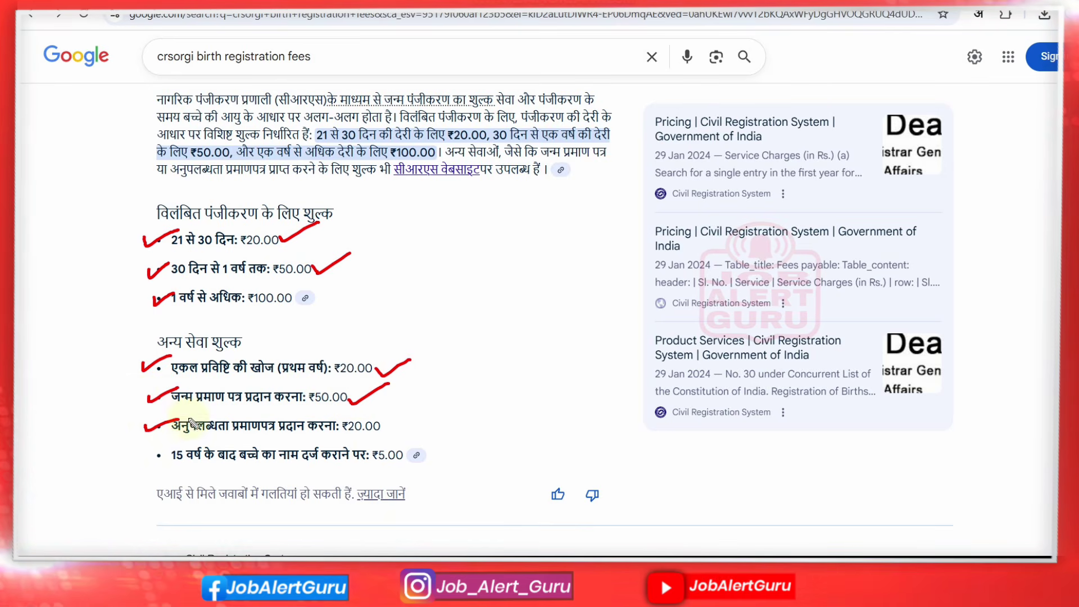
left_click_drag(378, 426, 418, 411)
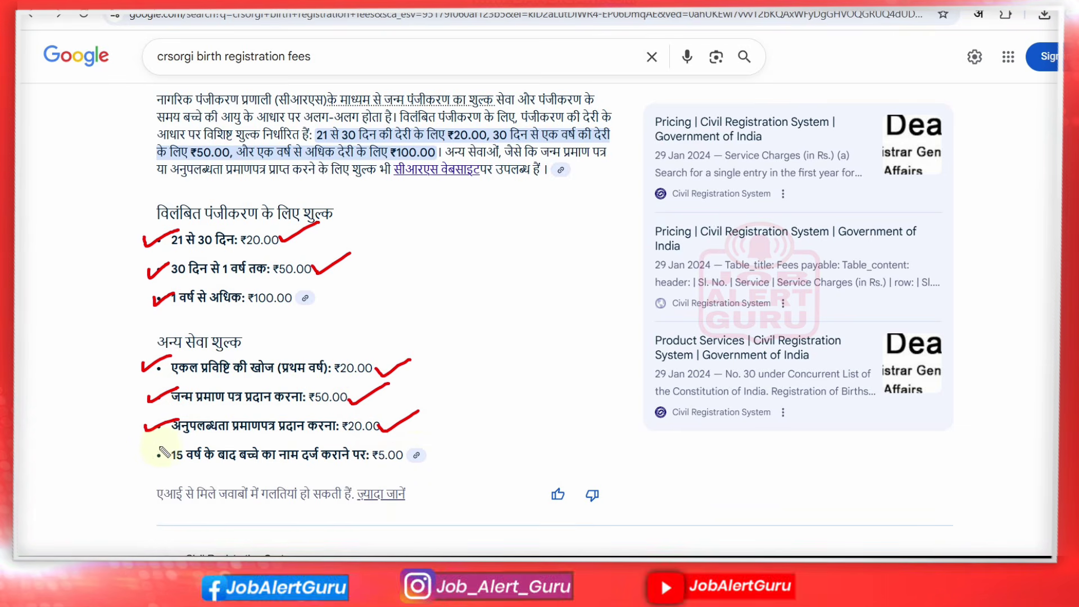
left_click_drag(142, 454, 176, 448)
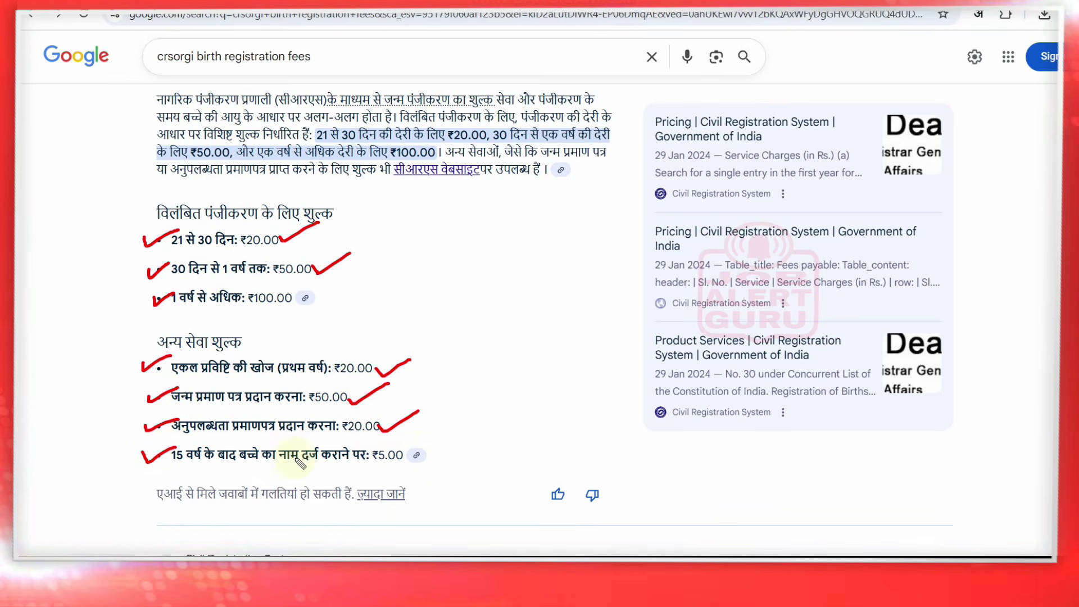
left_click_drag(395, 458, 435, 450)
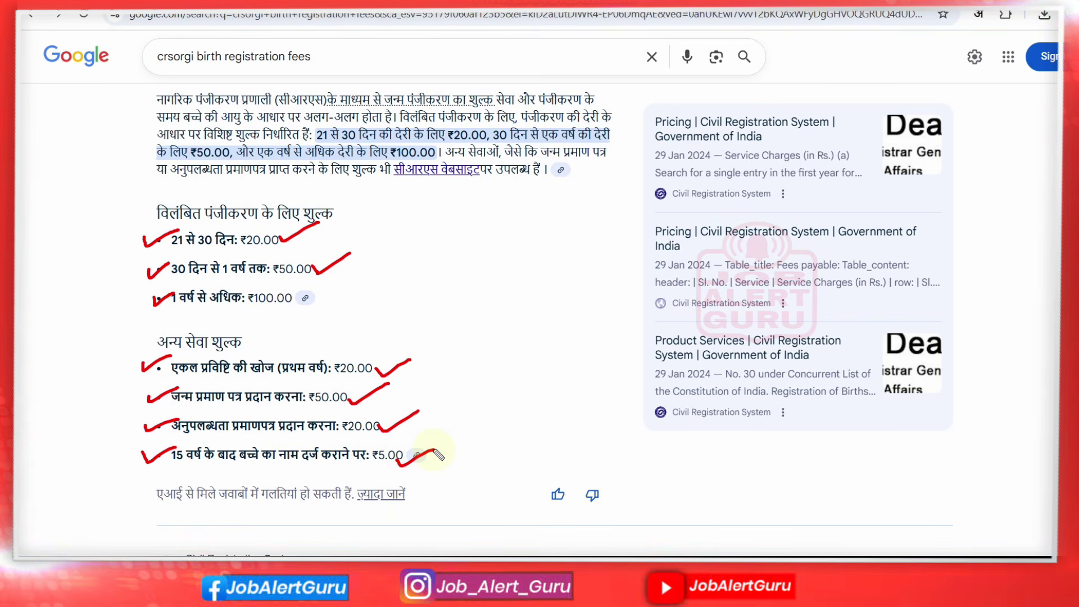
key("ctrl+z")
key("ctrl+z")
key("ctrl+z")
key("ctrl+z")
key("ctrl+z")
key("ctrl+z")
key("ctrl+z")
key("ctrl+z")
key("ctrl+z")
key("ctrl+z")
key("ctrl+z")
key("ctrl+z")
key("ctrl+z")
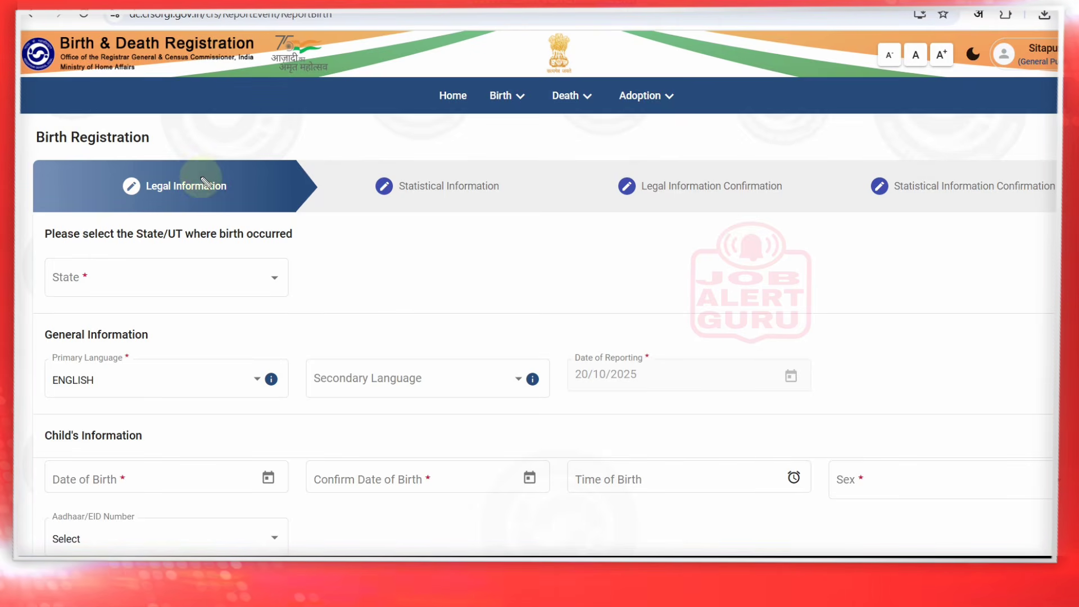
Tick-mark the form title, Legal Information and Statistical Information steps, then undo the marks
left_click_drag(200, 178, 235, 157)
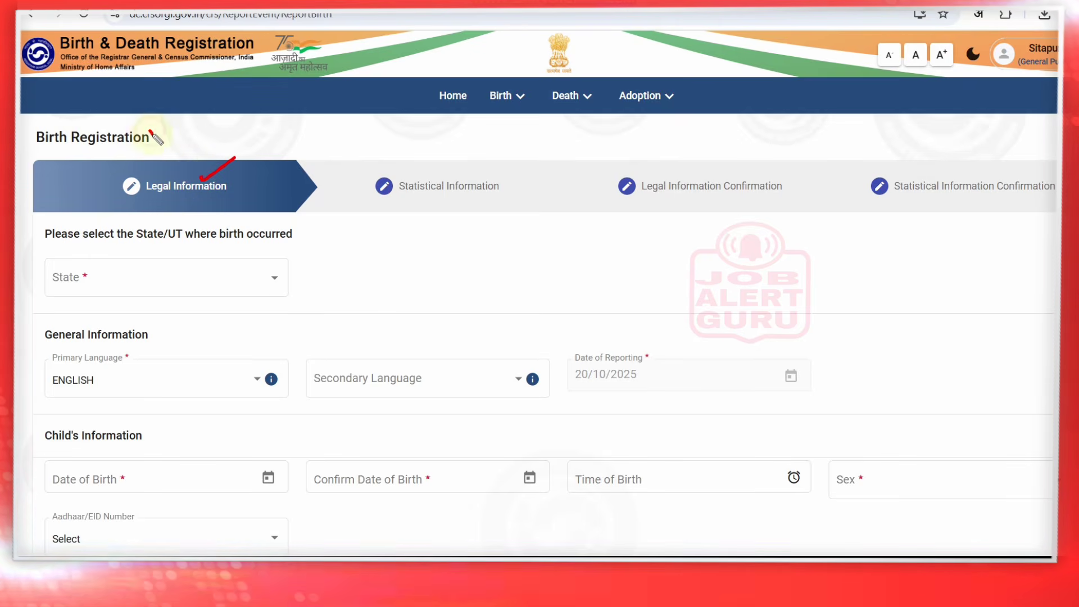
left_click_drag(150, 132, 188, 114)
left_click_drag(450, 175, 505, 165)
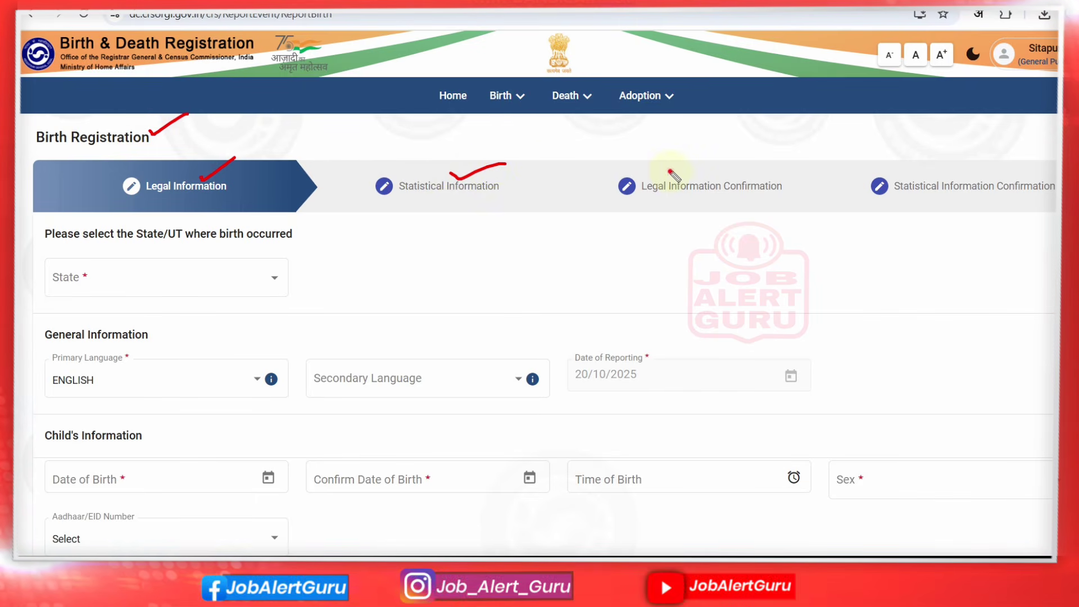
left_click_drag(670, 172, 724, 160)
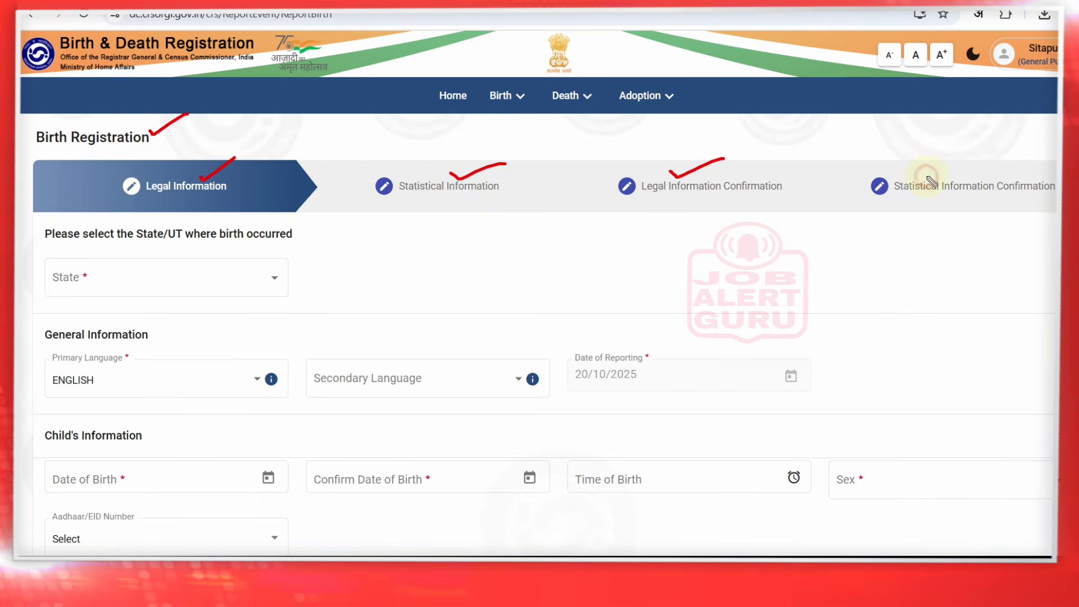
left_click_drag(926, 177, 973, 158)
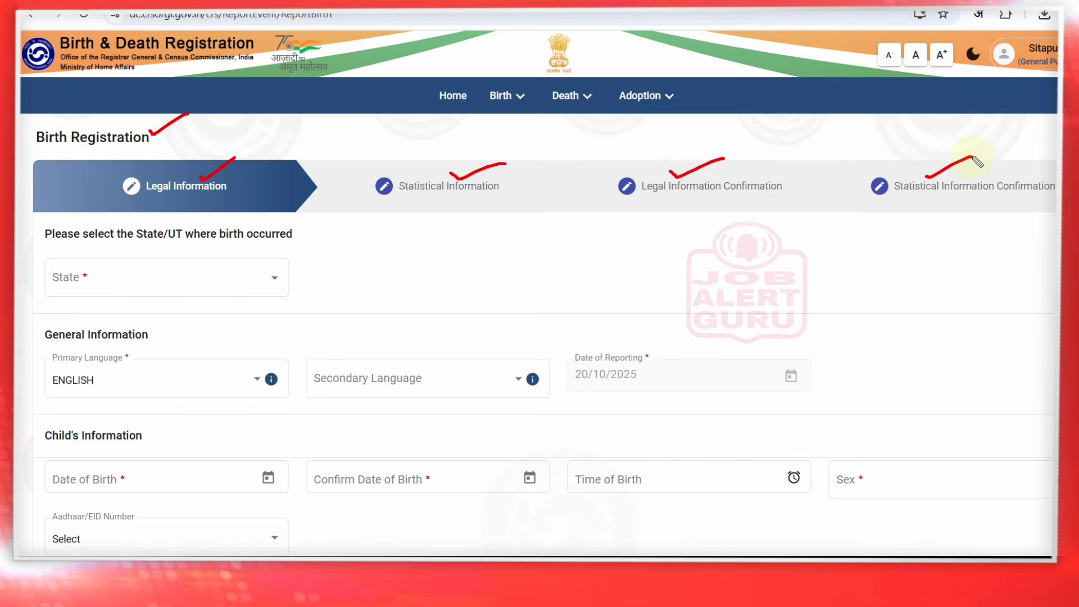
key("ctrl+z")
key("ctrl+z")
key("ctrl+z")
key("ctrl+z")
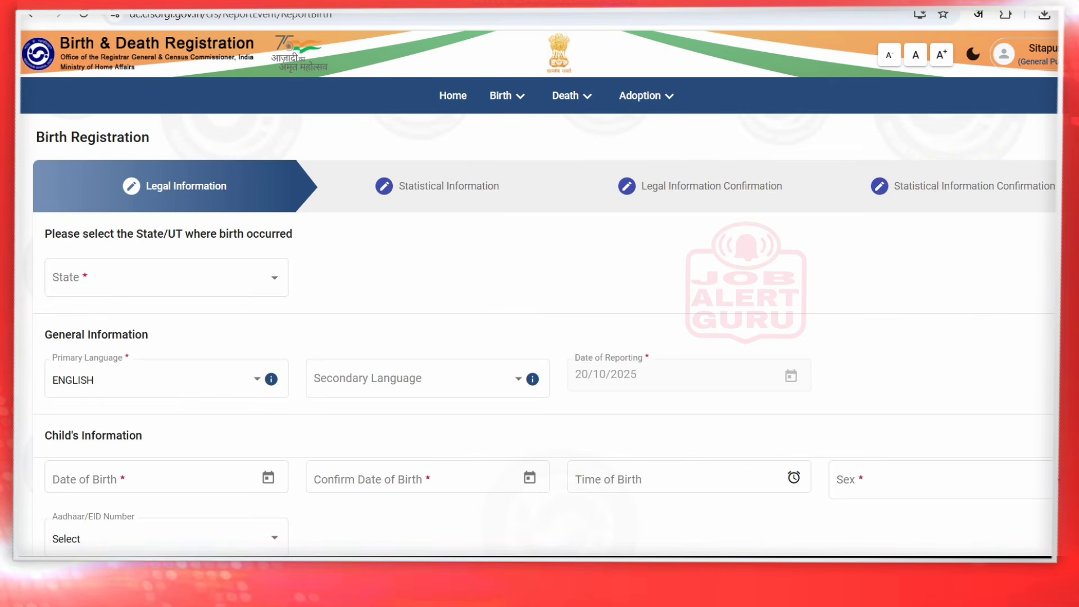
Choose Uttar Pradesh from the State list as the birth state
left_click(163, 277)
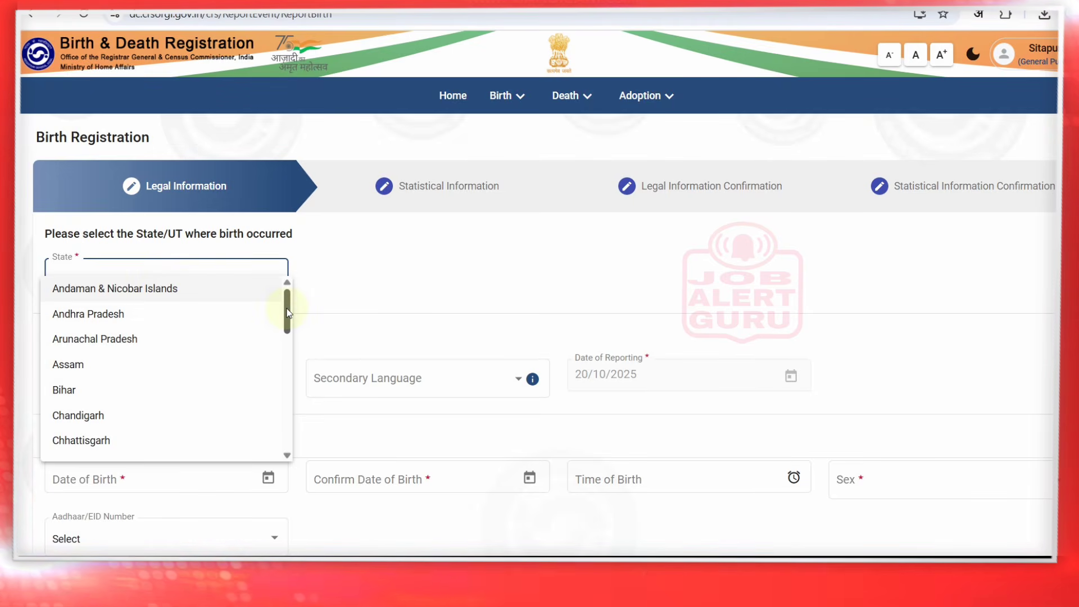
left_click_drag(288, 313, 287, 354)
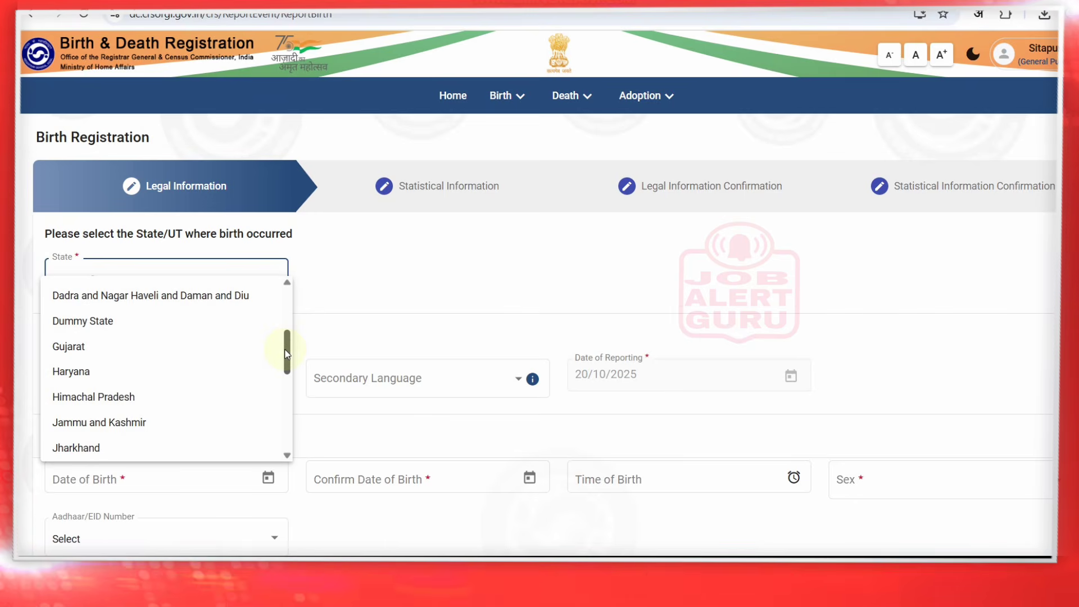
left_click_drag(288, 354, 288, 361)
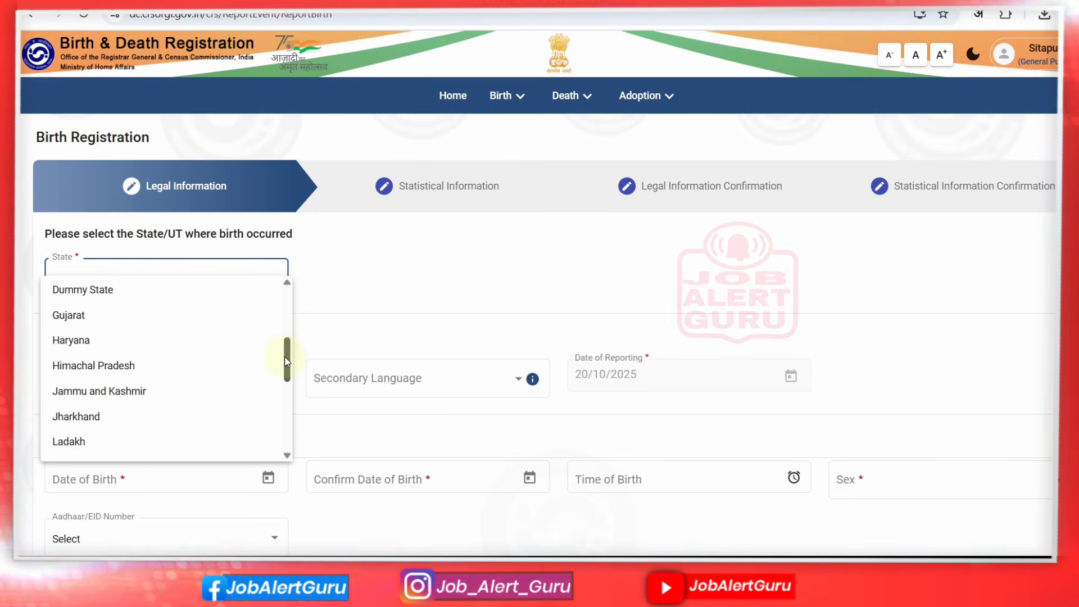
left_click_drag(288, 361, 287, 396)
left_click_drag(287, 399, 290, 430)
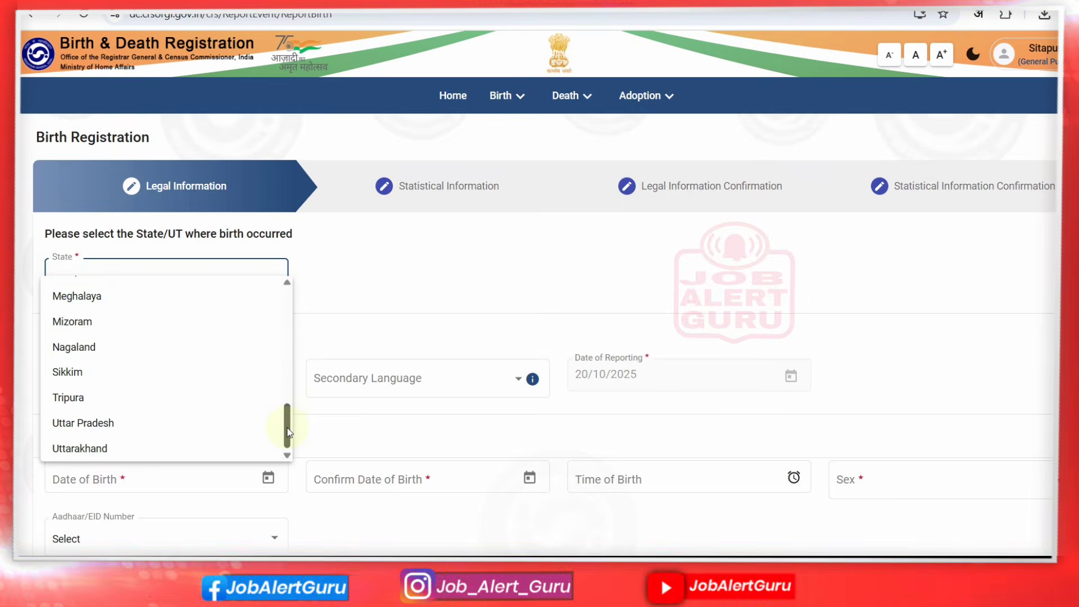
left_click(83, 422)
left_click_drag(517, 222, 647, 227)
left_click(646, 228)
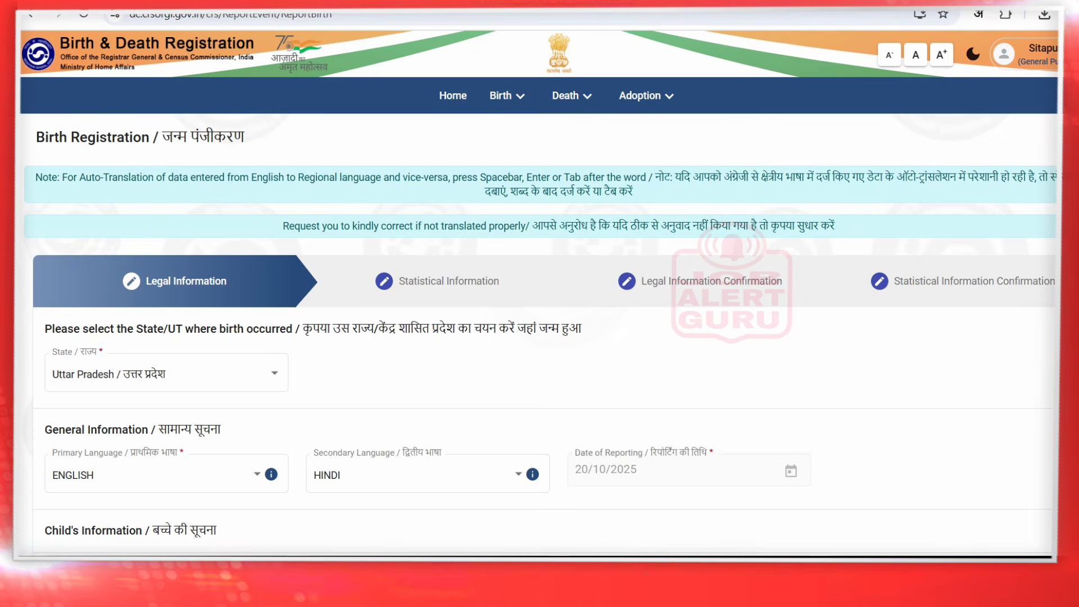
Make HINDI the Primary Language of the registration
scroll(540, 292, "down", 3)
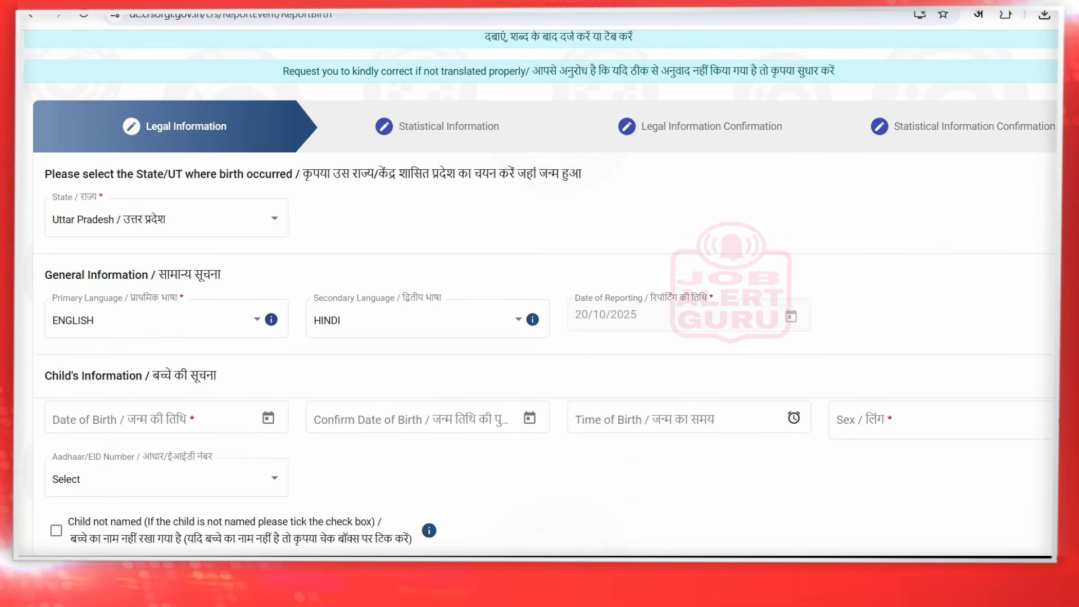
scroll(540, 292, "down", 1)
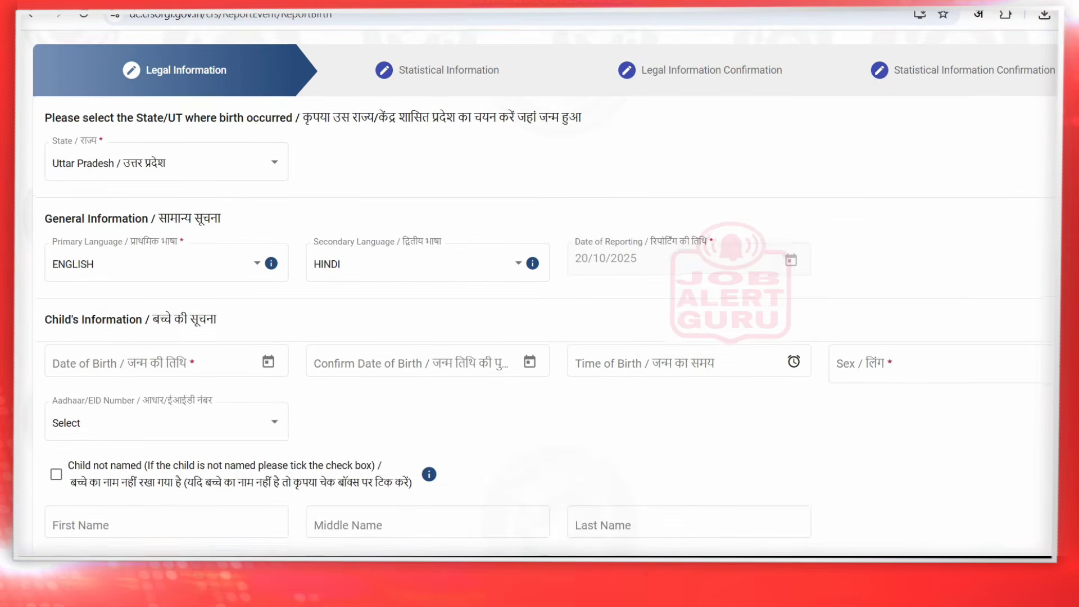
left_click_drag(159, 217, 231, 216)
left_click(224, 232)
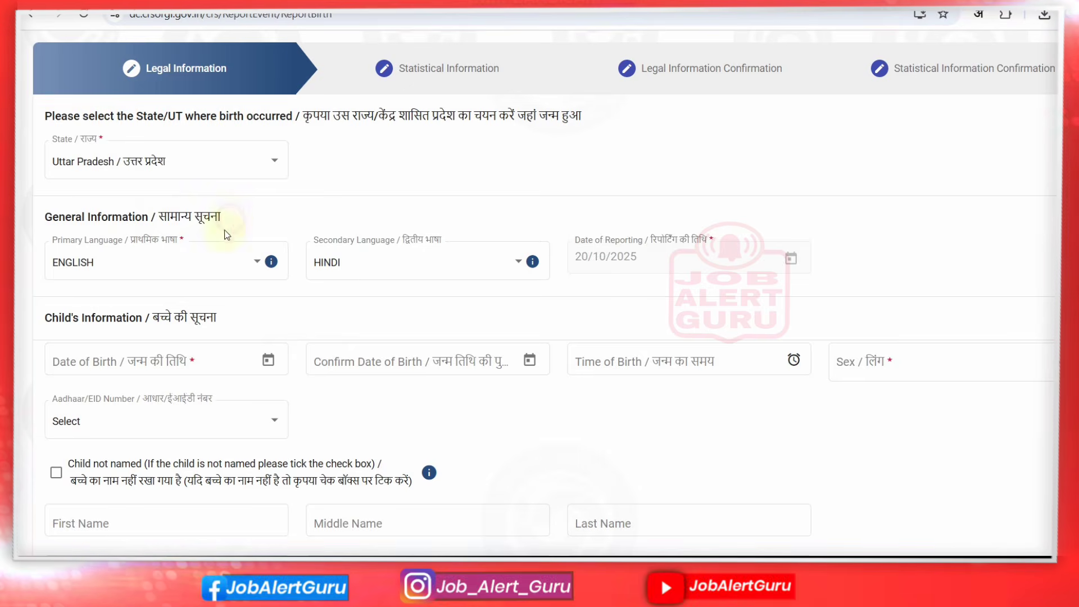
left_click(188, 269)
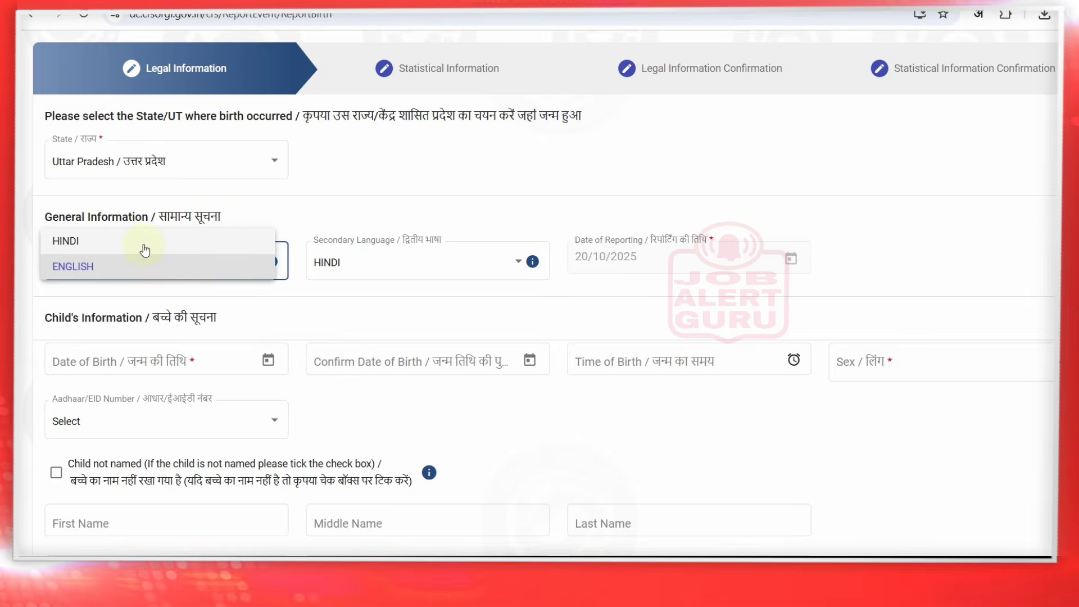
left_click(145, 250)
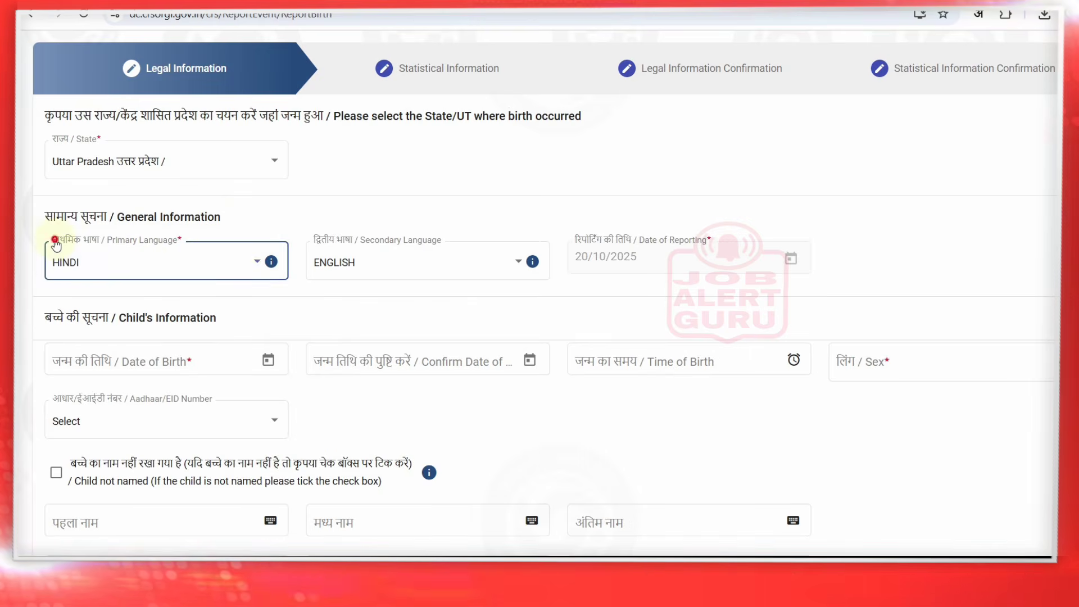
Set ENGLISH as the Secondary Language and tick the already filled Date of Reporting
left_click(55, 243)
left_click(344, 267)
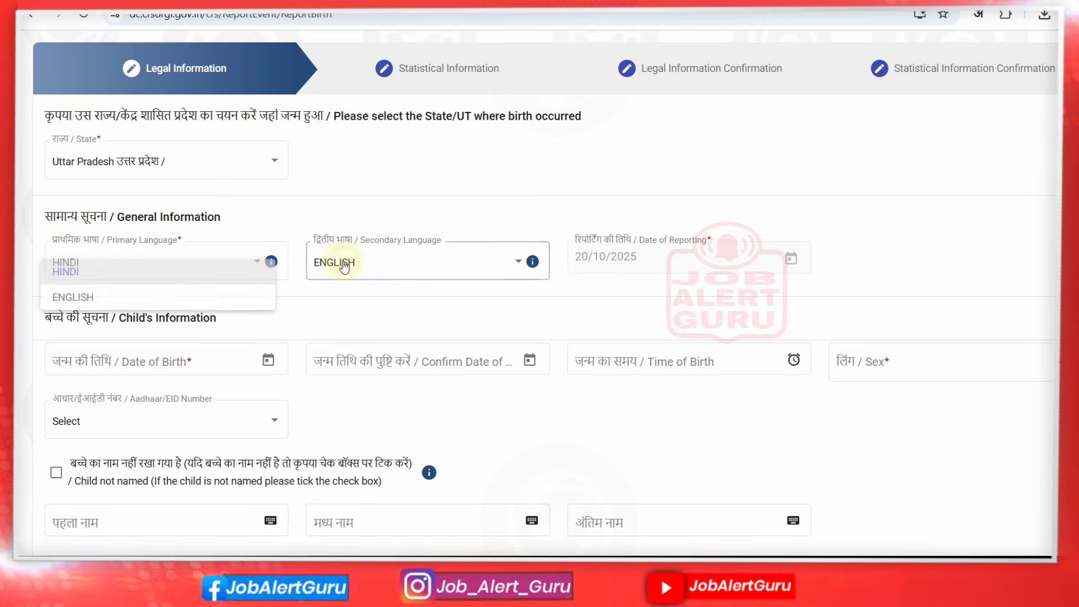
left_click(344, 268)
left_click(344, 269)
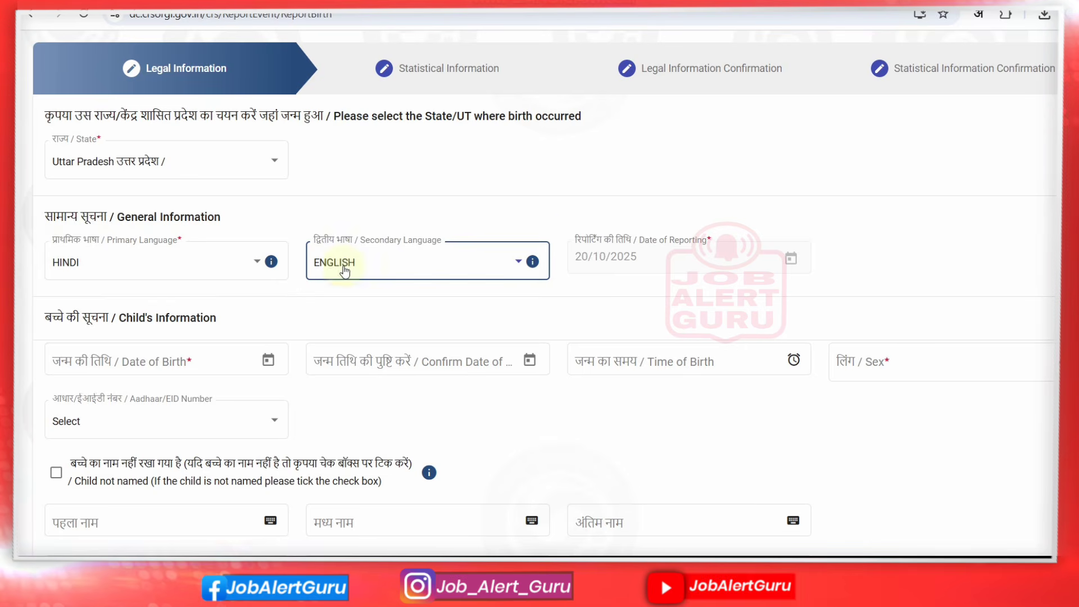
left_click(572, 239)
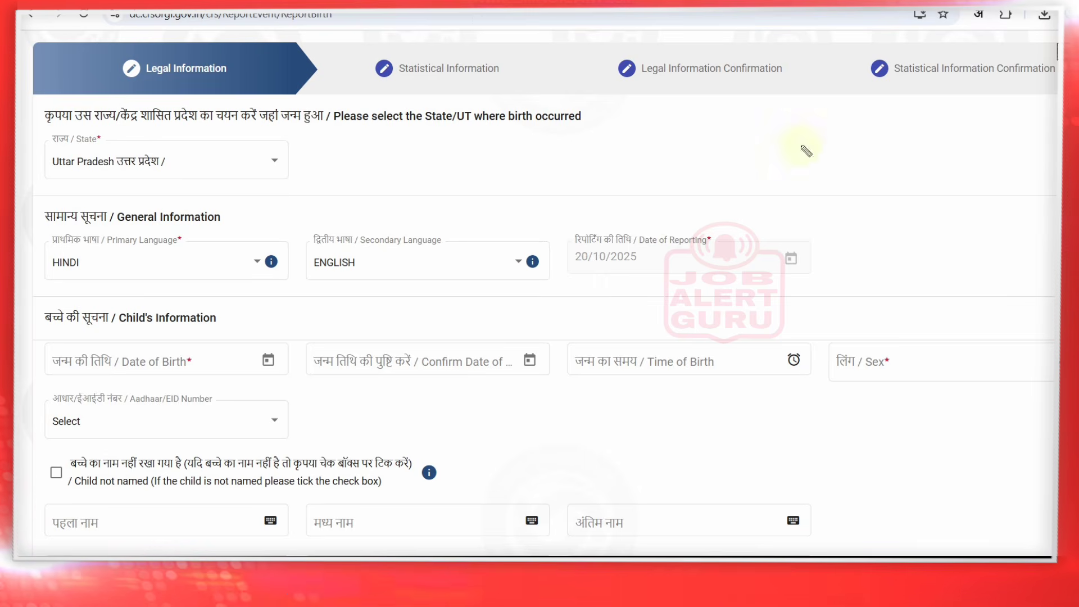
left_click_drag(655, 265, 697, 255)
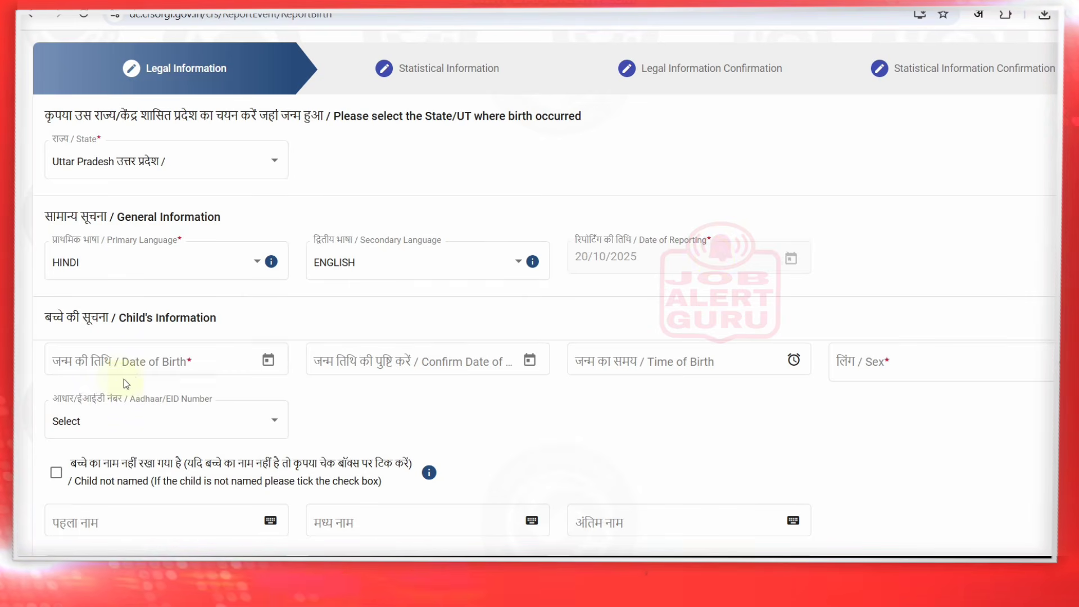
Enter 19 October 2025 in both Date of Birth calendars
left_click(120, 357)
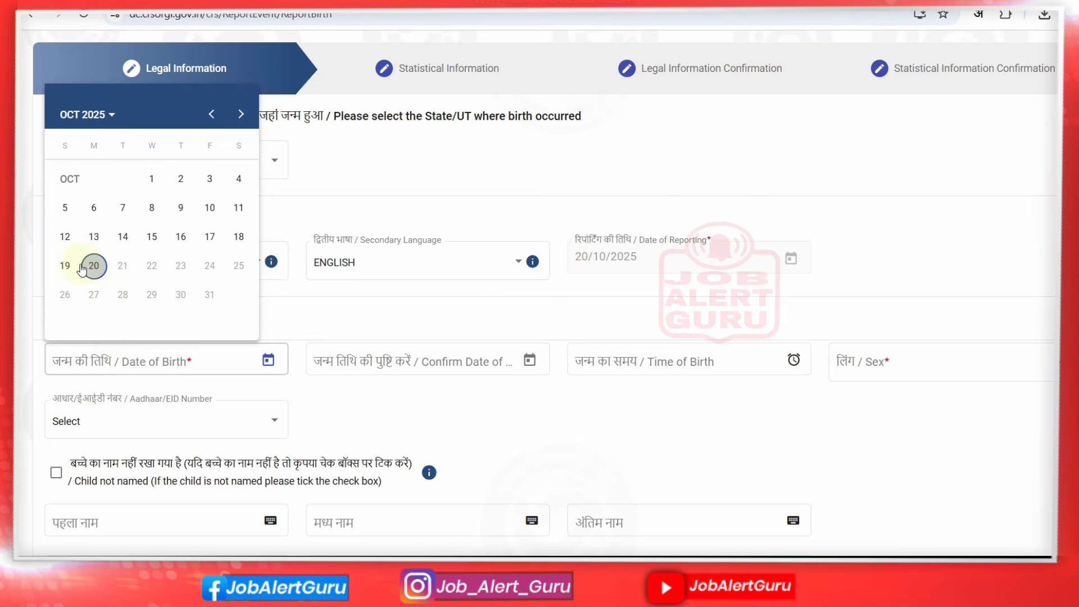
left_click(65, 265)
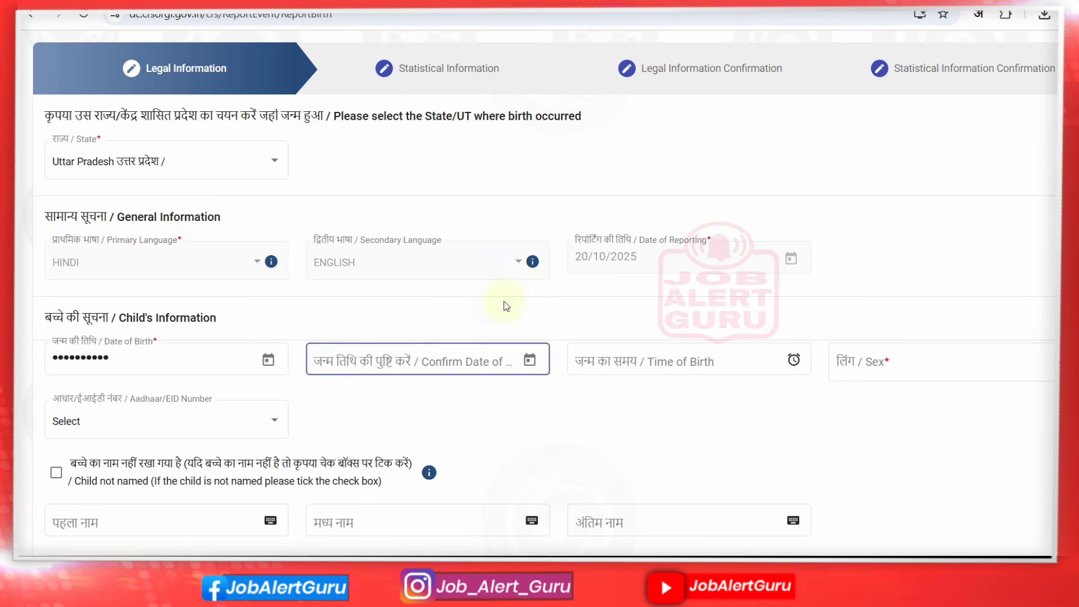
left_click(405, 355)
left_click(404, 355)
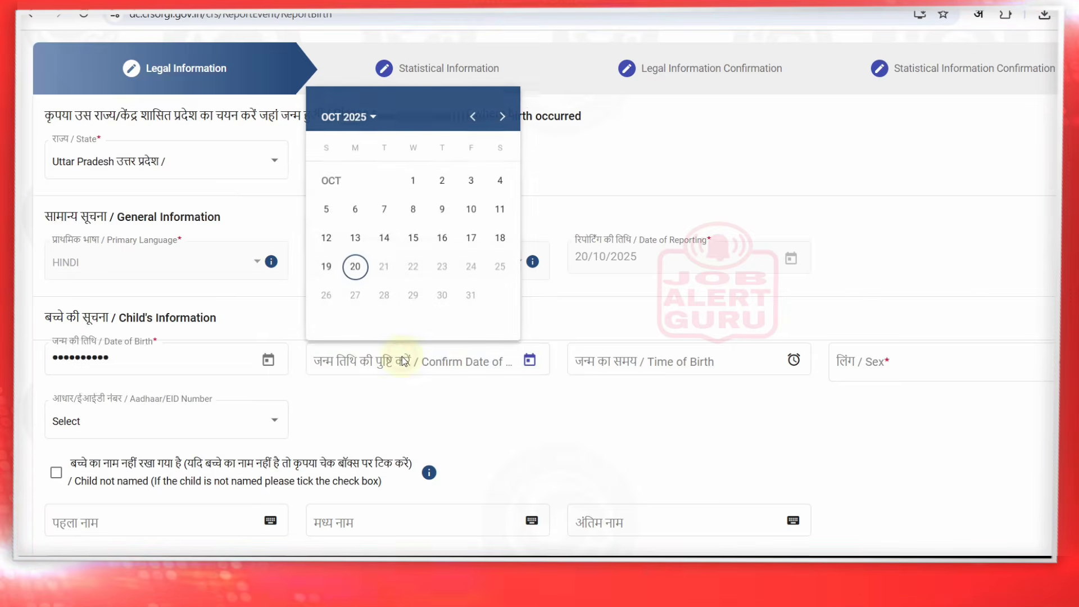
left_click(327, 266)
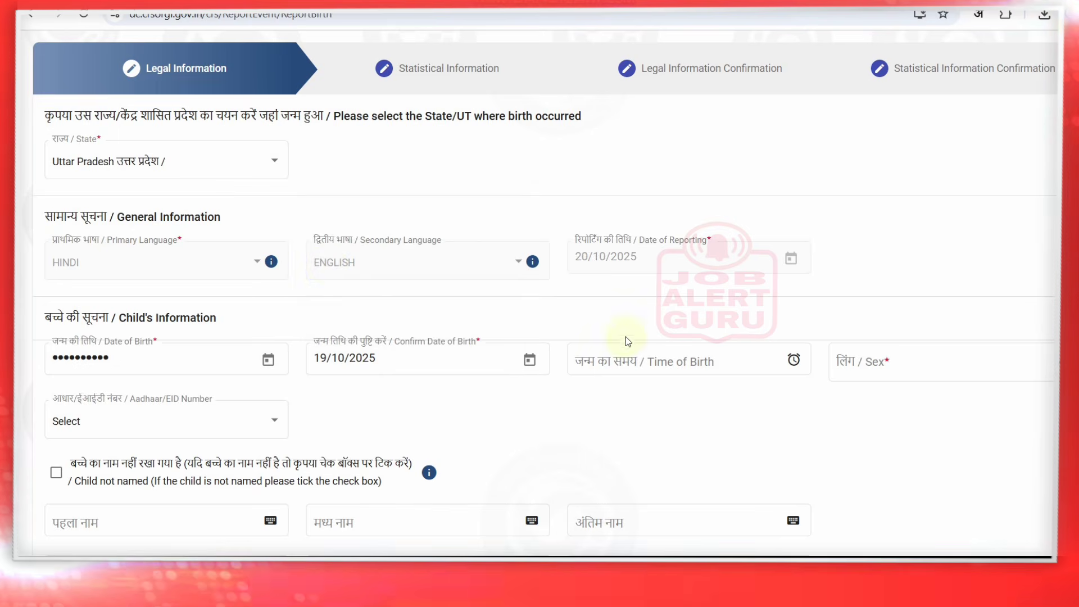
Set the Time of Birth to 10:15 AM and leave the Aadhaar/EID identity type unselected
left_click(629, 355)
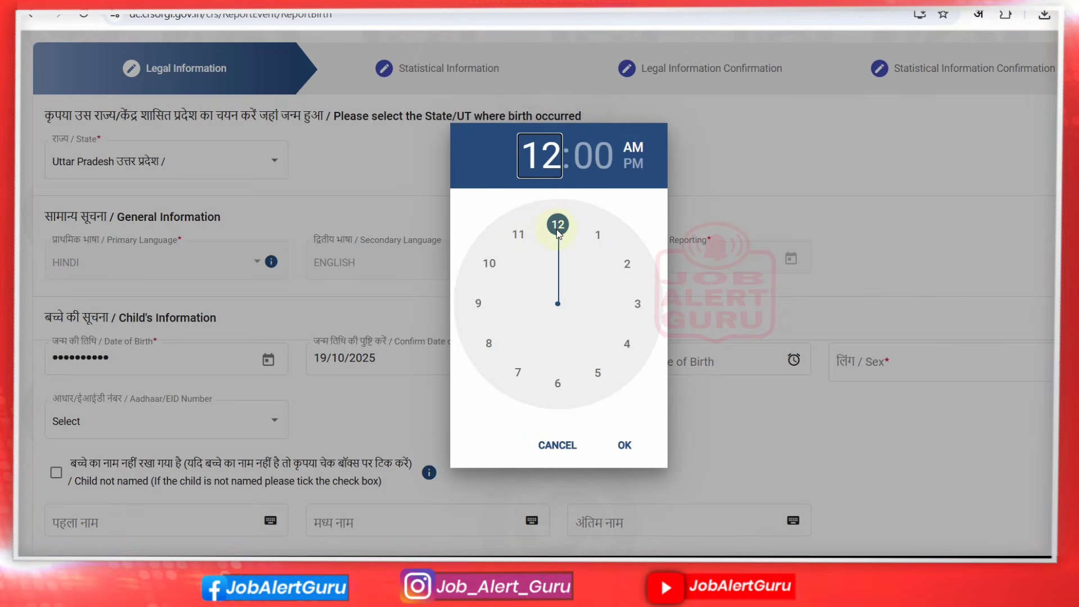
left_click(490, 263)
left_click(630, 158)
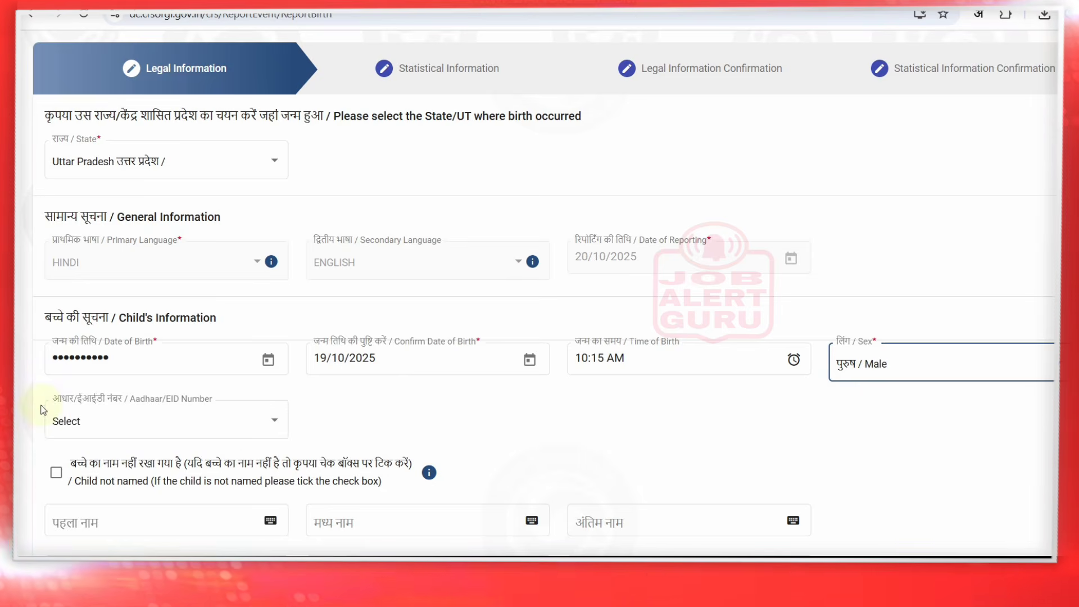
left_click(174, 417)
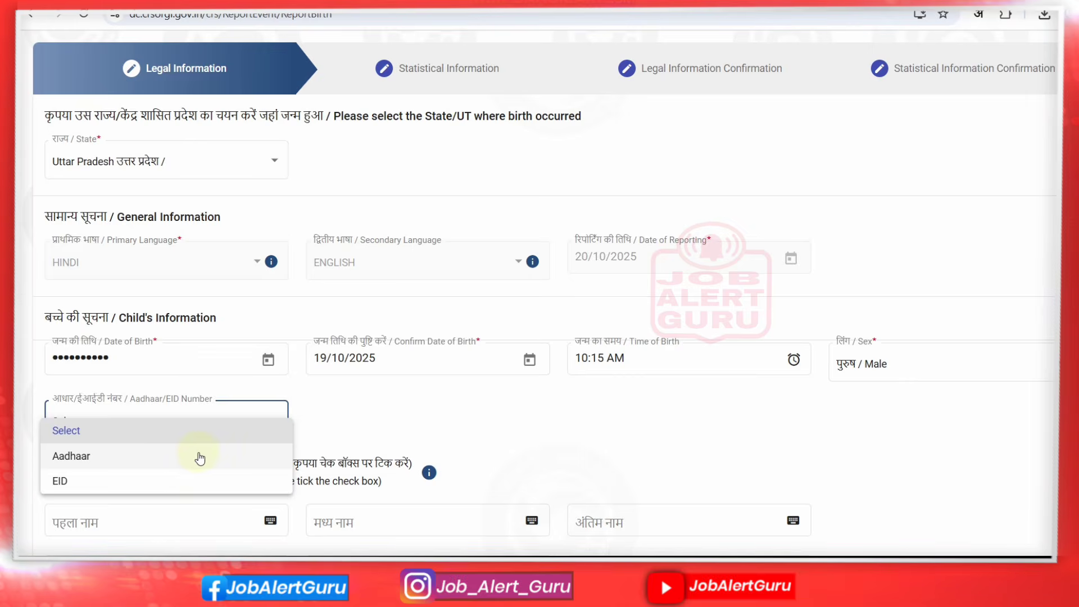
left_click(187, 428)
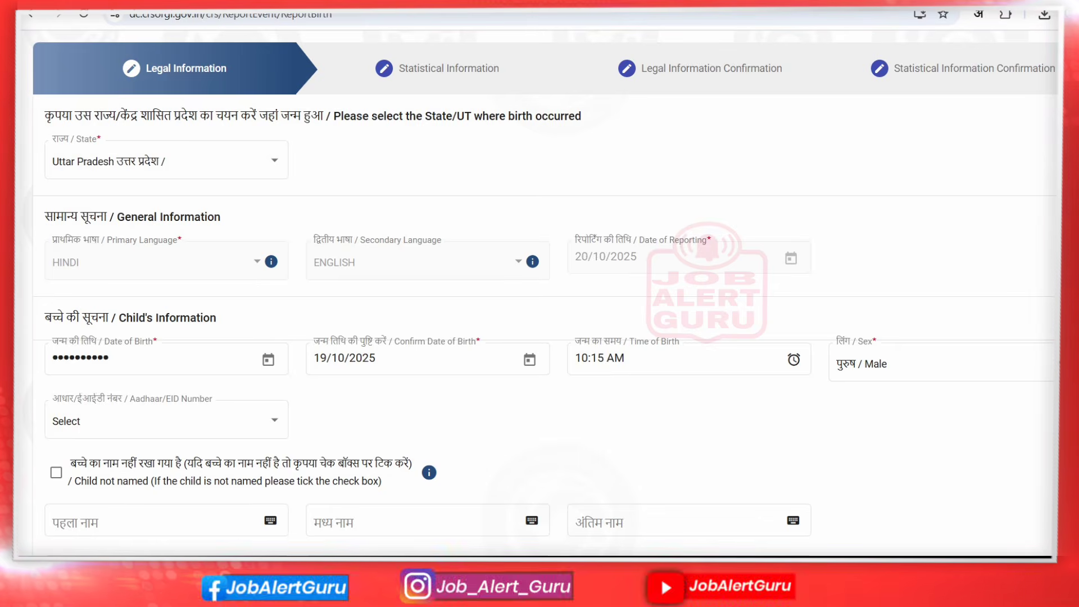
scroll(539, 292, "down", 4)
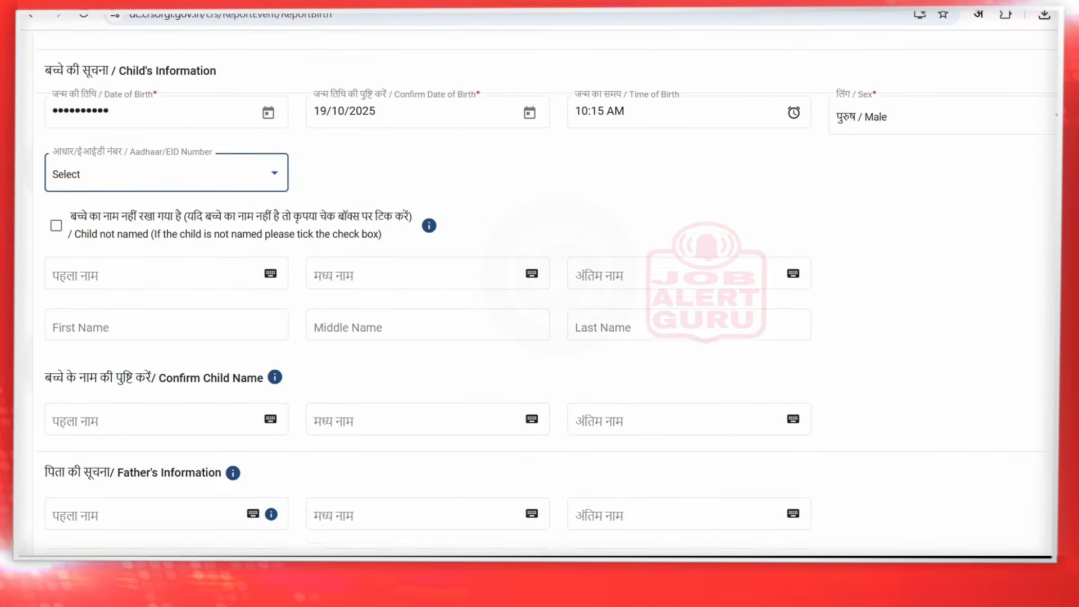
scroll(540, 292, "down", 1)
scroll(540, 293, "up", 1)
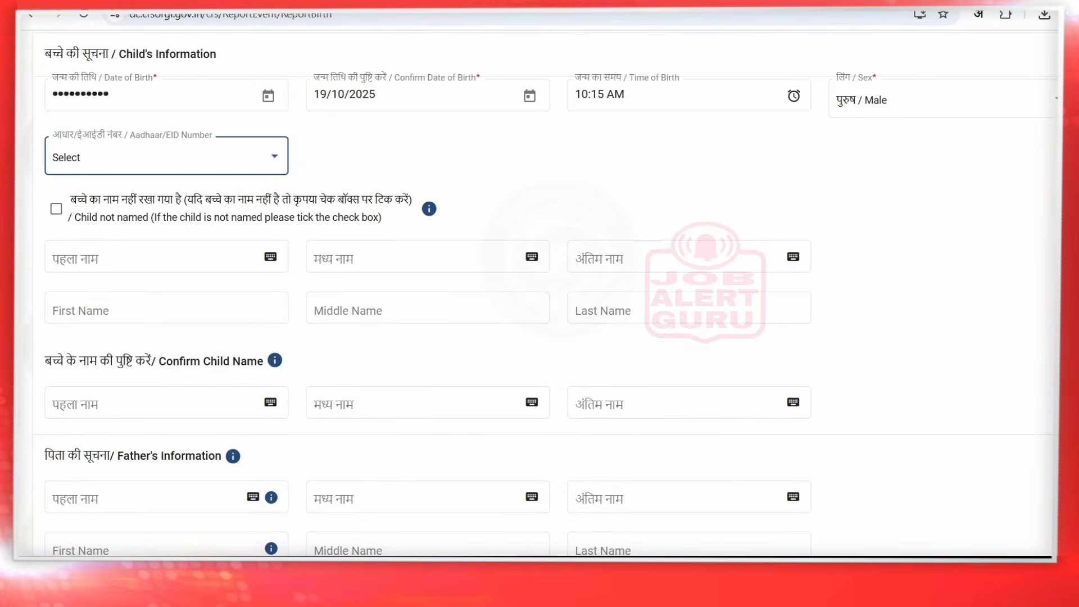
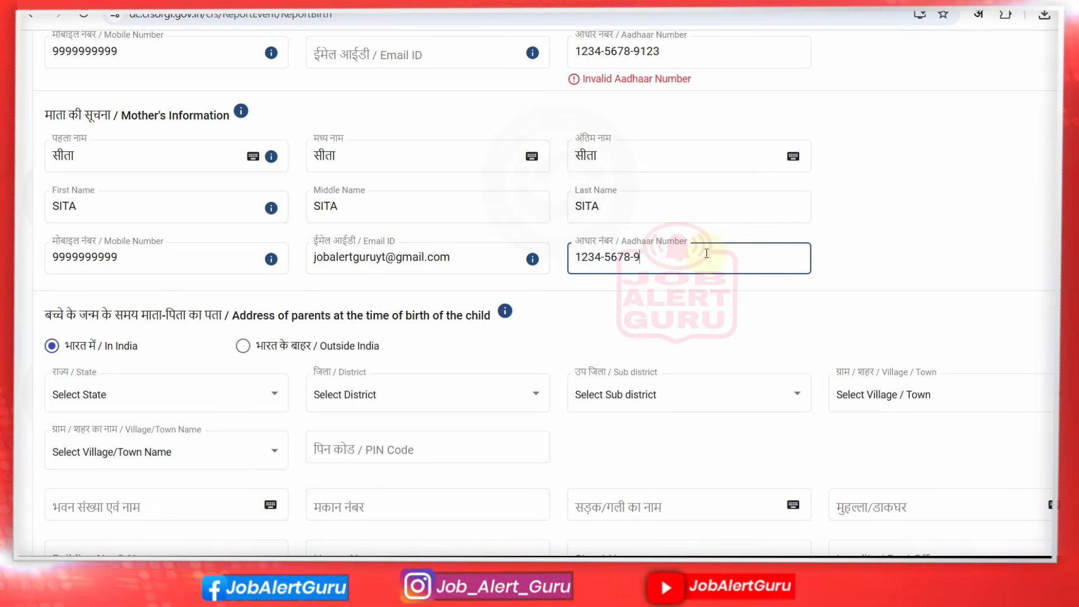
Finish the mother's Aadhaar number and scroll down to the address section
left_click(721, 321)
scroll(540, 281, "down", 5)
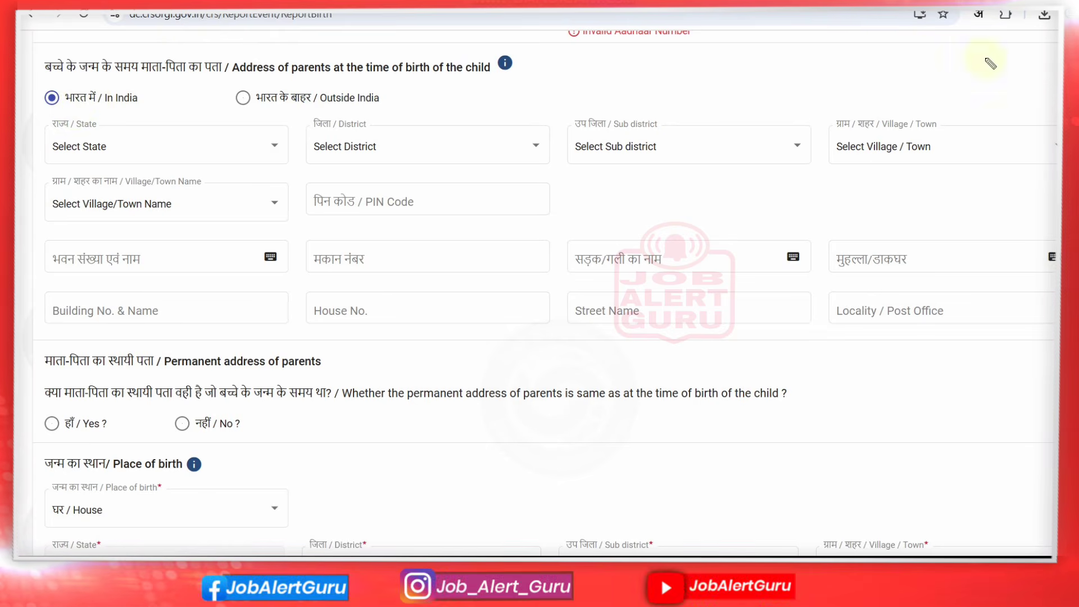
Set the parents' address state to Uttar Pradesh and district to Lucknow
left_click(227, 144)
left_click(225, 140)
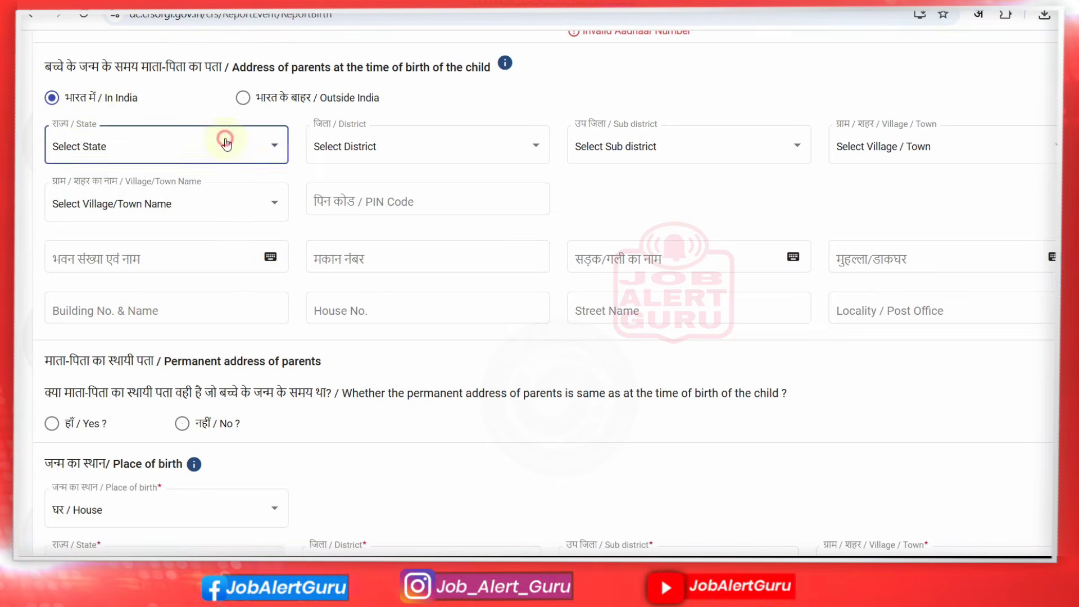
left_click(225, 139)
left_click_drag(287, 167, 287, 303)
left_click(145, 262)
left_click(378, 146)
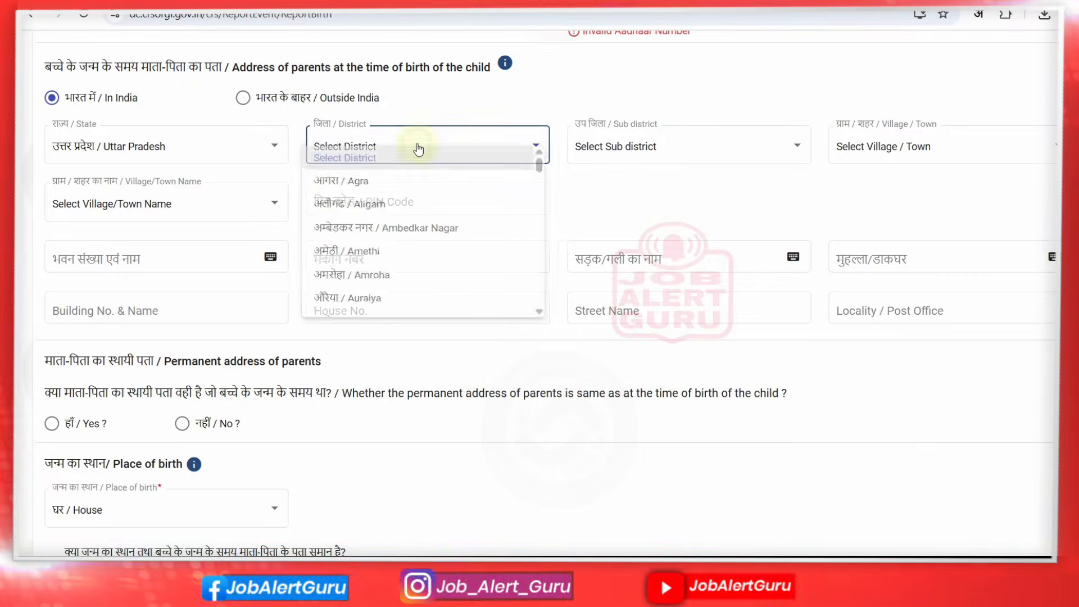
left_click(436, 175)
left_click(536, 143)
left_click_drag(549, 138, 549, 240)
left_click(441, 141)
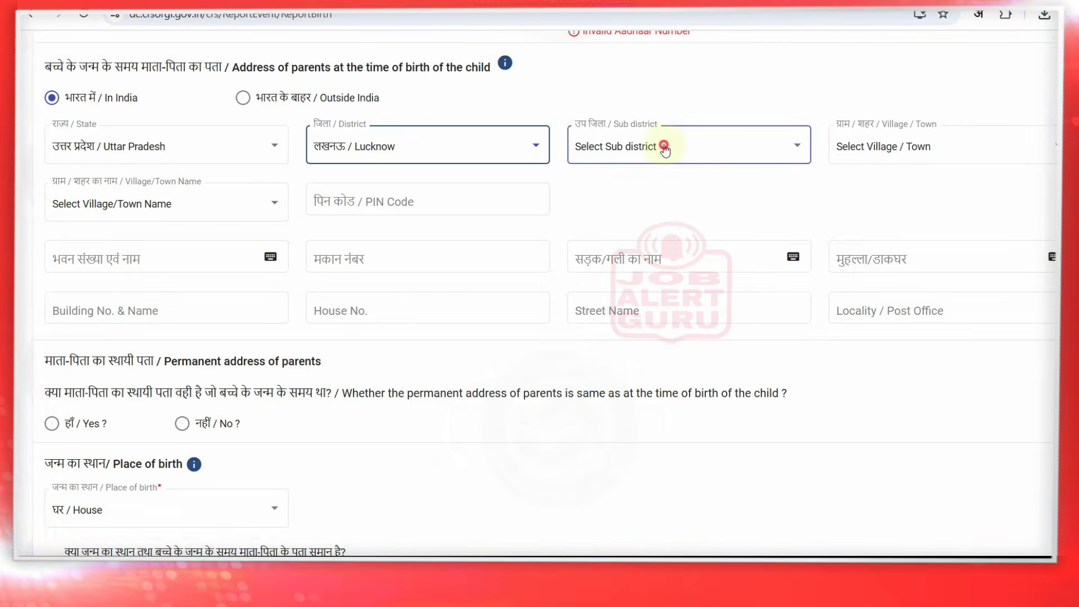
Choose sub-district Lucknow, Village, village name Noorpur Bhadarsa, and PIN code 333333
left_click(663, 144)
left_click(665, 208)
left_click(906, 143)
left_click(888, 207)
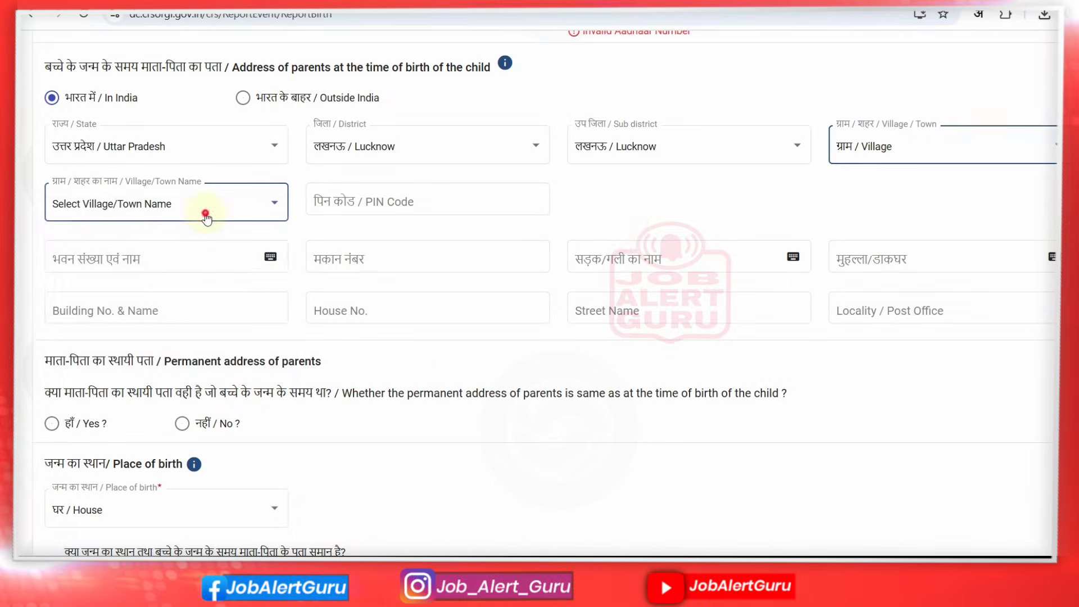
left_click(205, 212)
left_click_drag(286, 217, 288, 328)
scroll(258, 313, "down", 2)
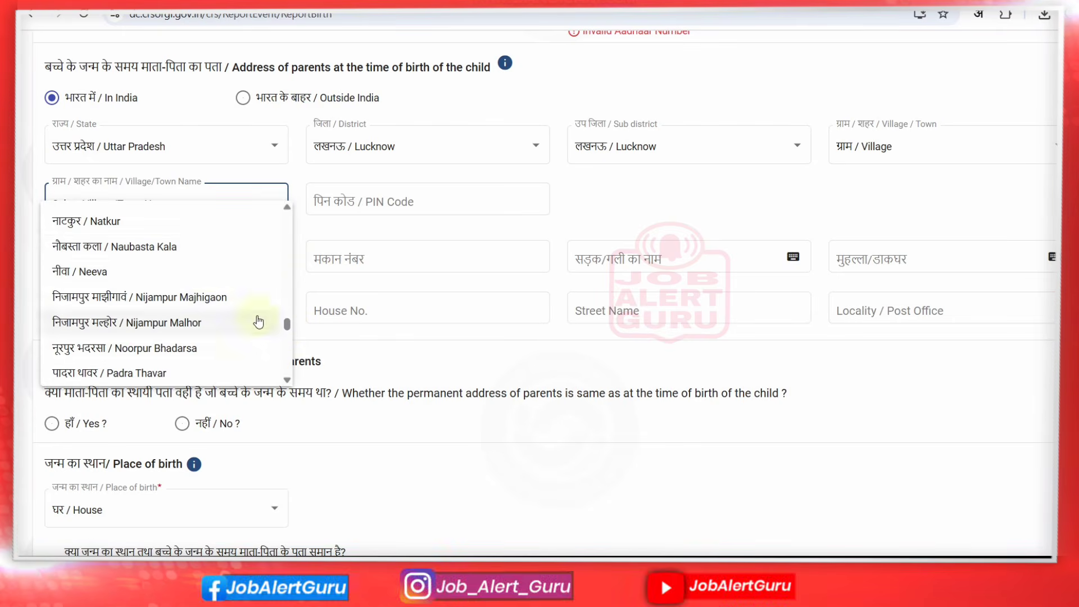
left_click(214, 348)
left_click(401, 198)
type("333333")
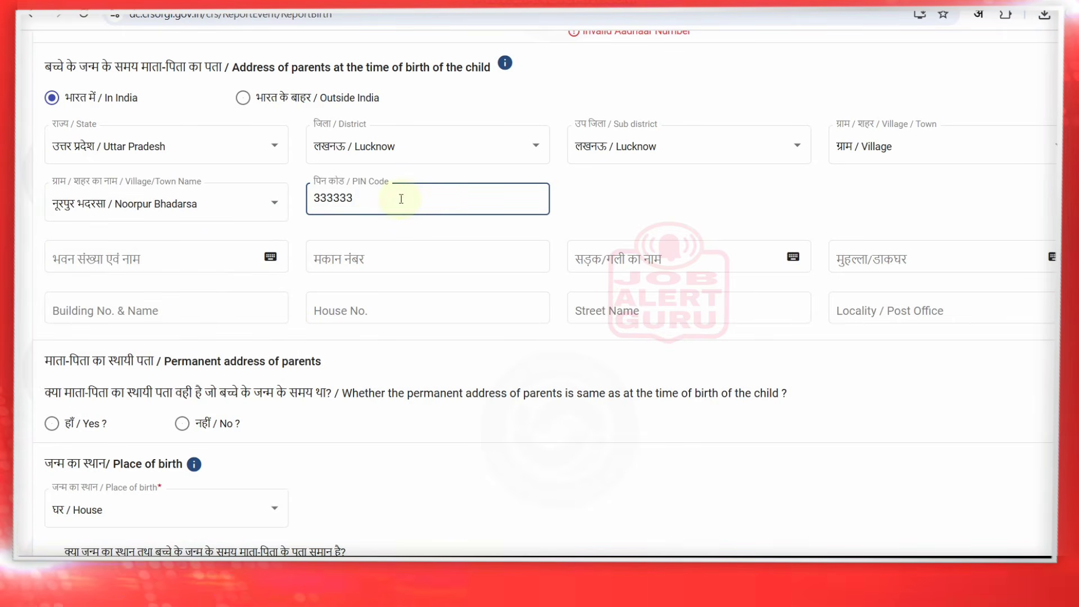
Switch typing to Hindi and enter the house number as मकान हाउस न
left_click(197, 262)
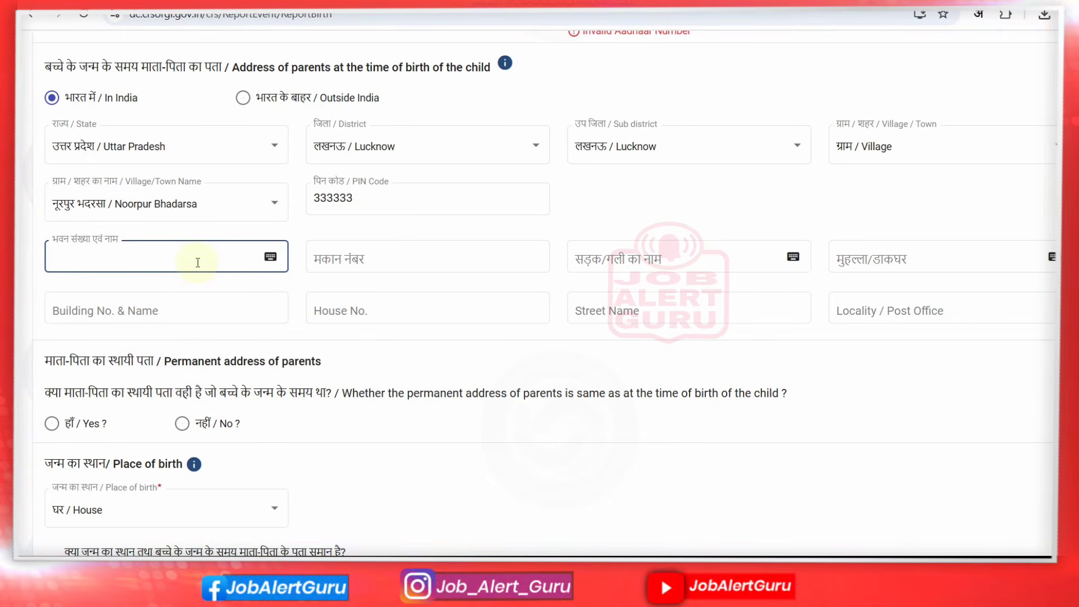
left_click(362, 250)
type("house")
key("BackSpace")
key("BackSpace")
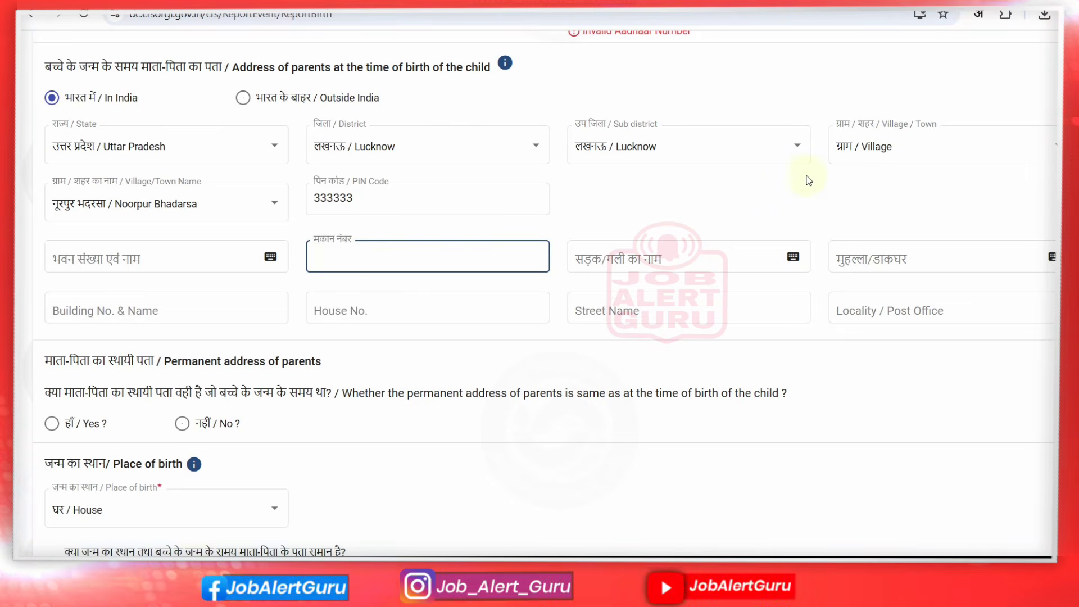
left_click(979, 15)
left_click(940, 43)
left_click(467, 247)
type("makan")
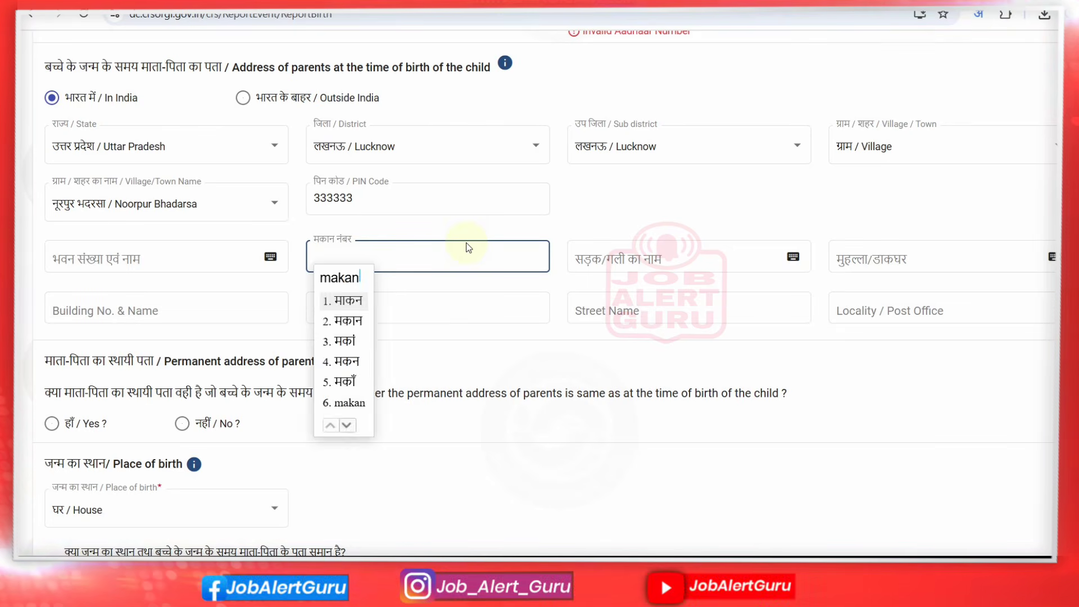
key("space")
type("house")
key("space")
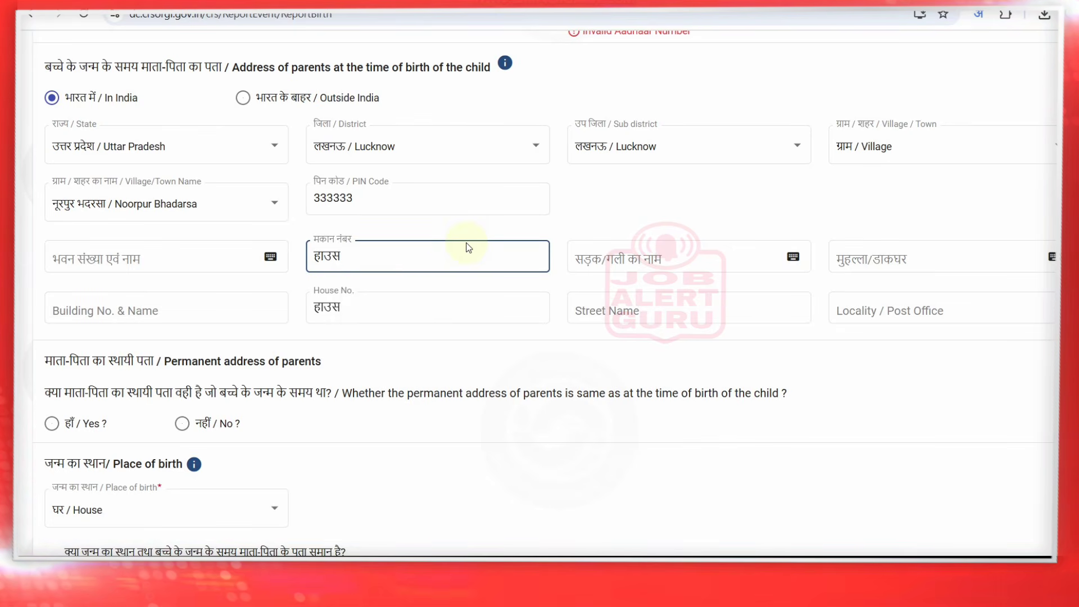
type("nj")
key("BackSpace")
Enter the street name 'gali ka naam' and post office डाकघर in Hindi
left_click(631, 251)
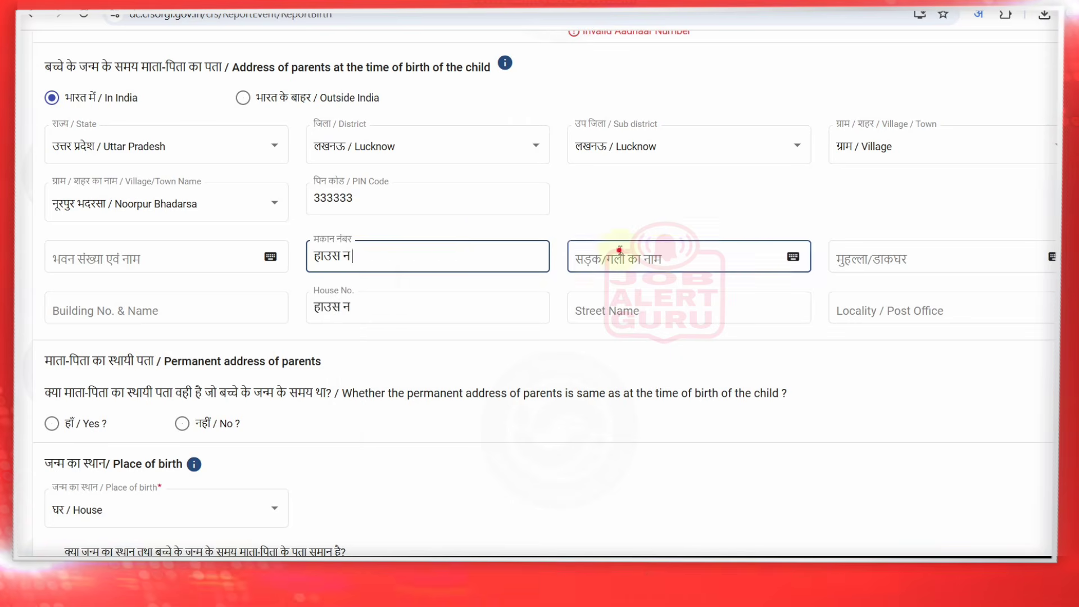
type("gali ka naam")
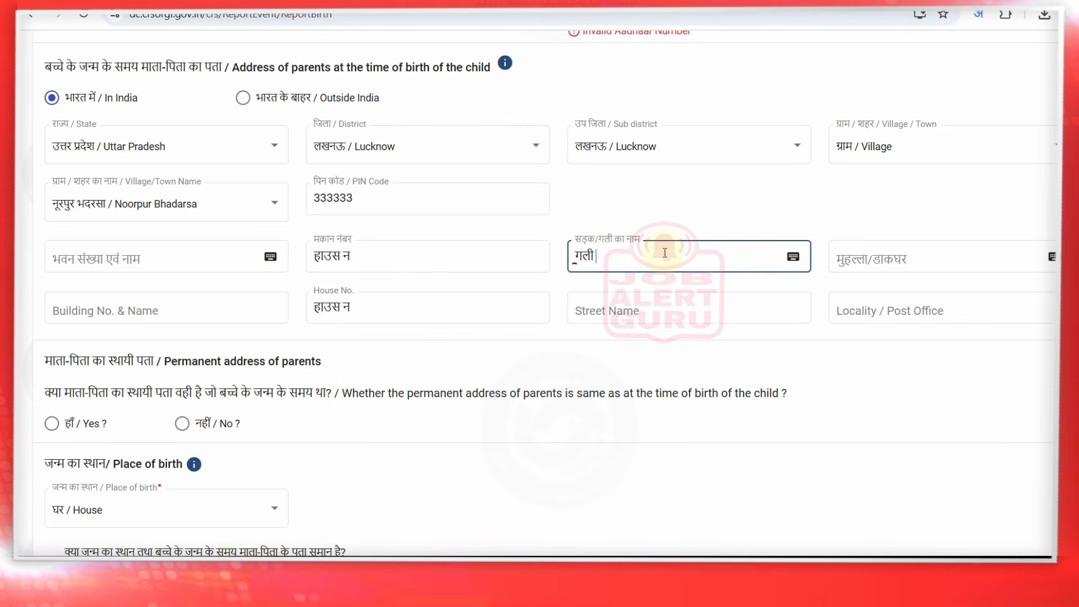
left_click(883, 259)
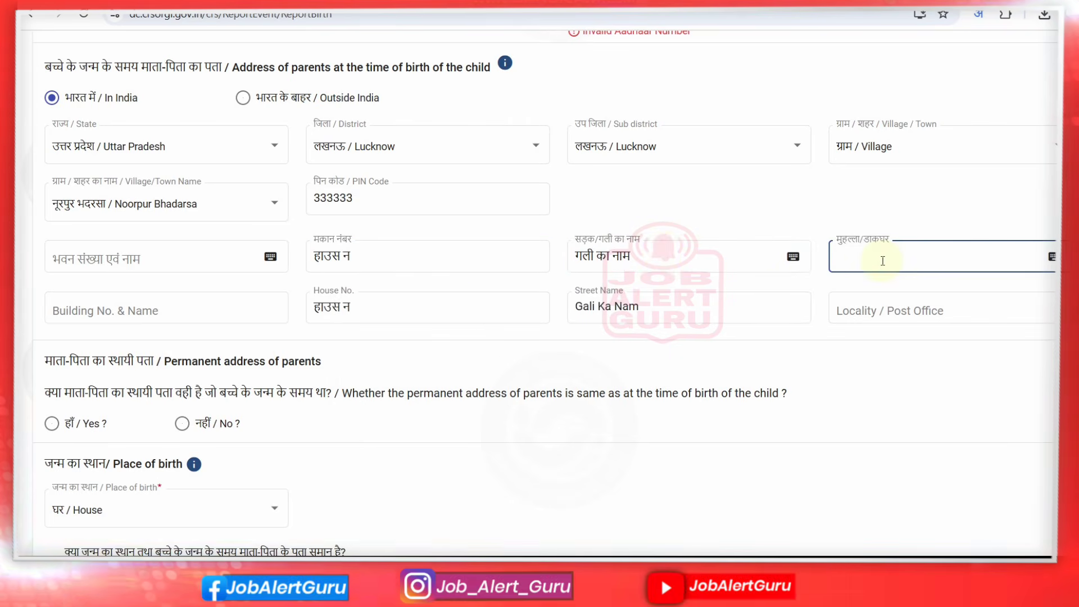
type("dakghar")
left_click(908, 335)
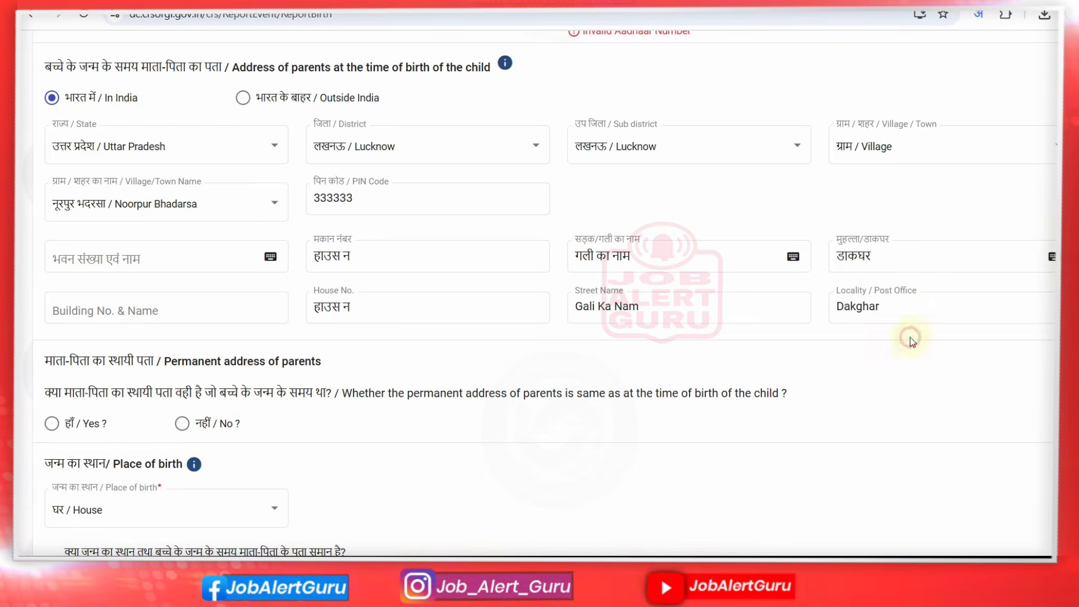
left_click_drag(45, 393, 534, 393)
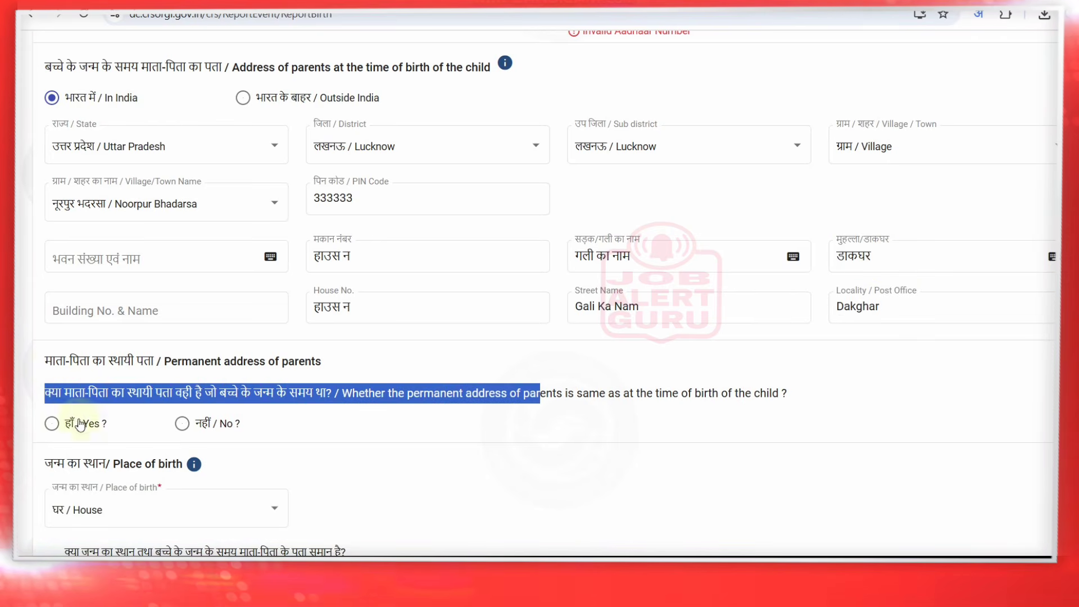
Mark the permanent address as the same and set birthplace district to Lucknow
left_click(85, 423)
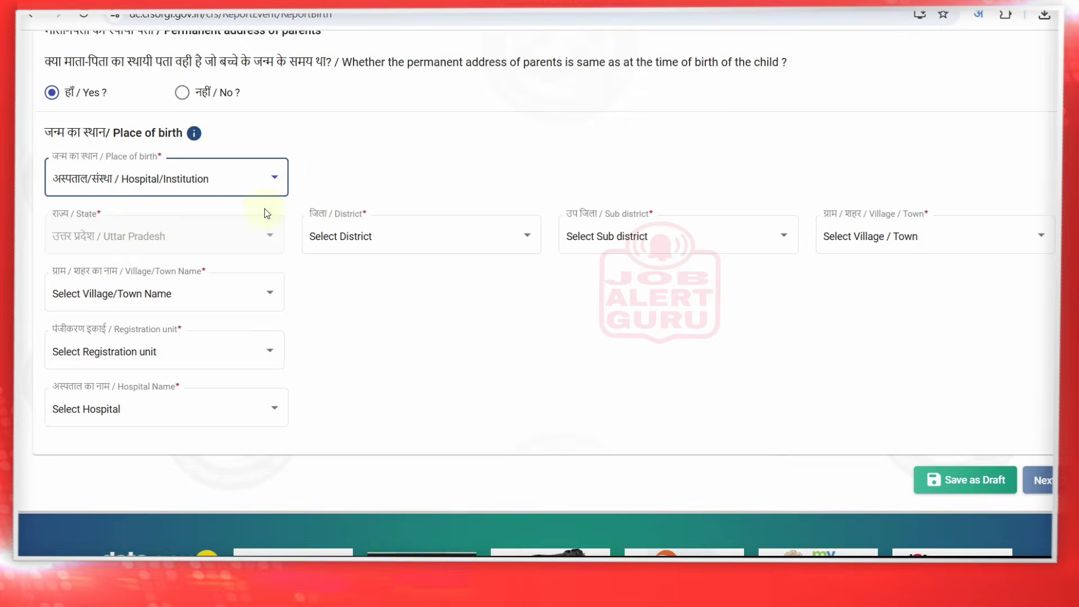
left_click(402, 234)
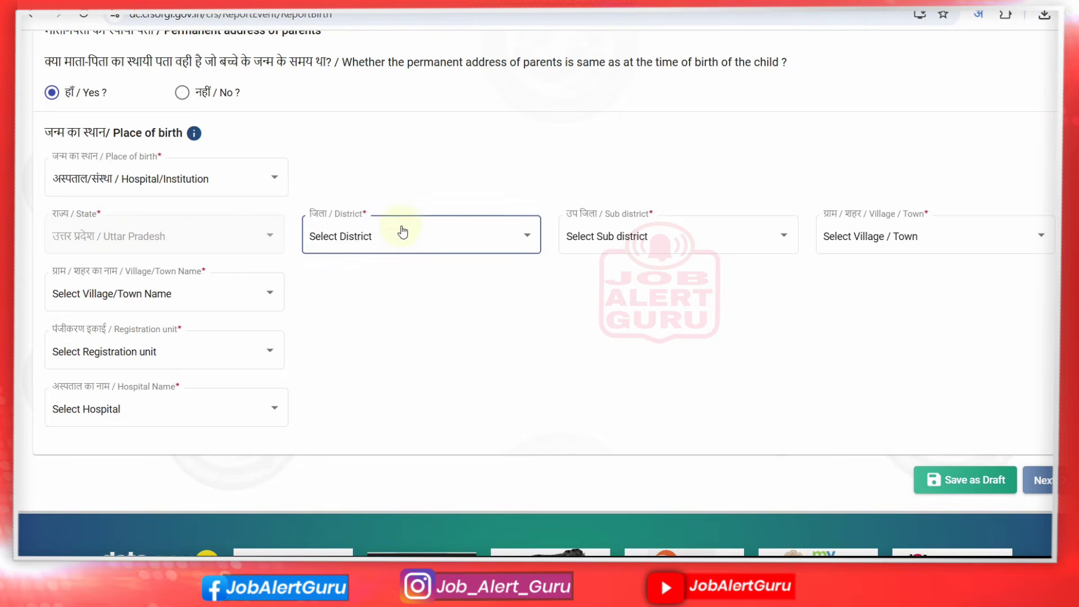
left_click_drag(539, 250, 508, 342)
left_click(494, 329)
left_click(396, 231)
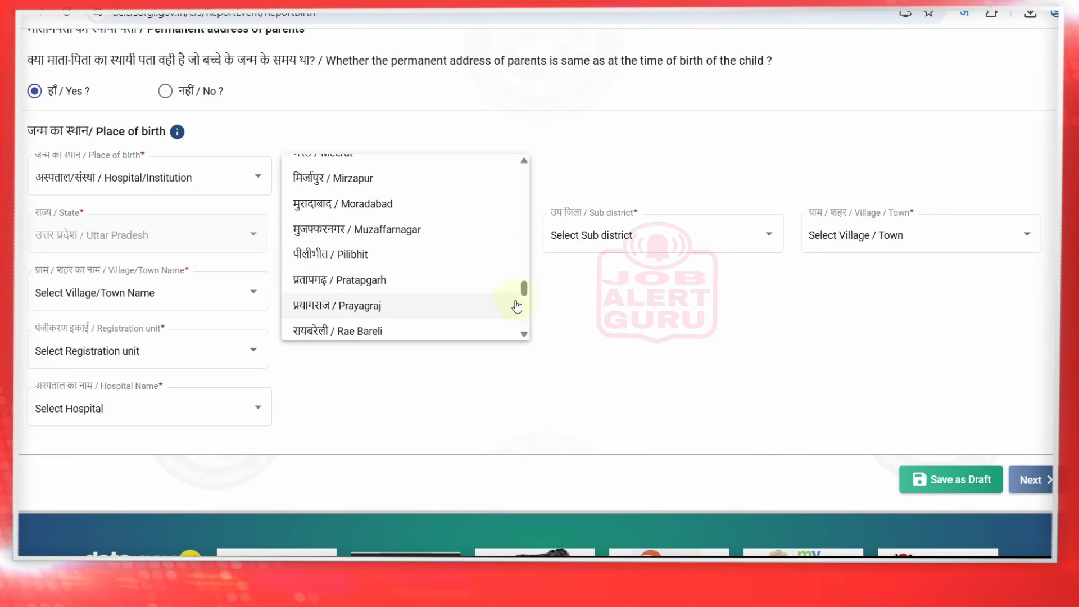
left_click(522, 288)
left_click_drag(521, 289, 518, 268)
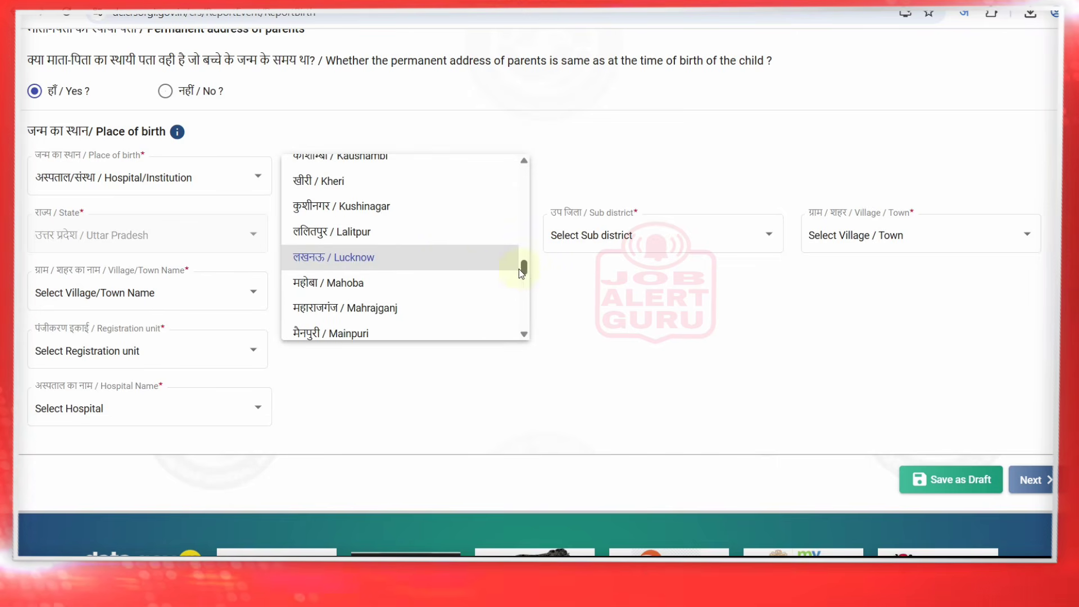
left_click(427, 260)
Set birthplace sub-district Lucknow, town Lucknow, and hospital CHARAK HOSPITAL AND RESEARCH CENTRE
left_click(685, 238)
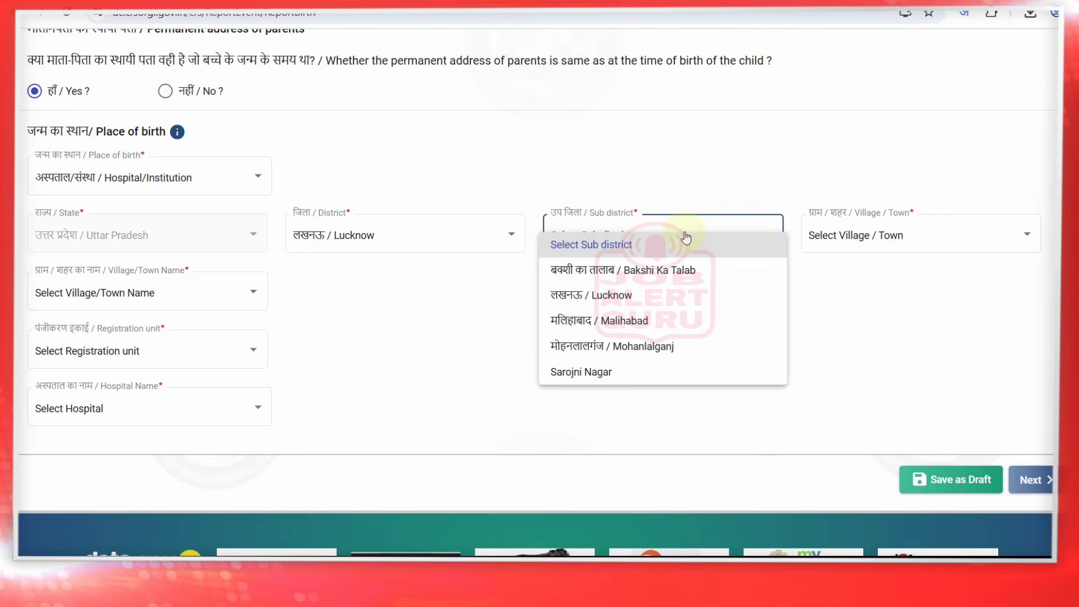
left_click(655, 291)
left_click(896, 239)
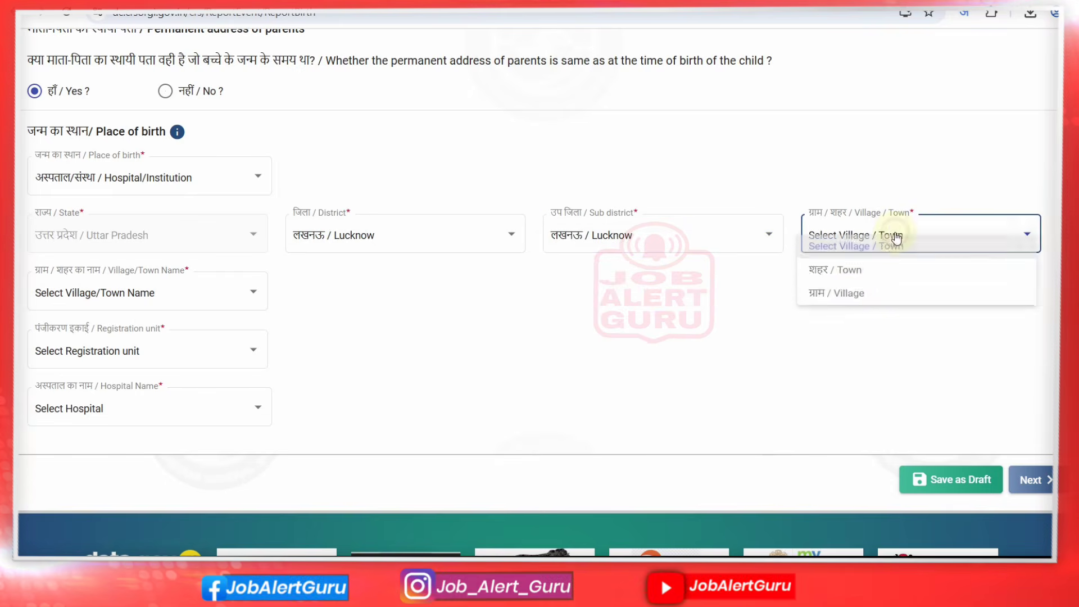
left_click(864, 274)
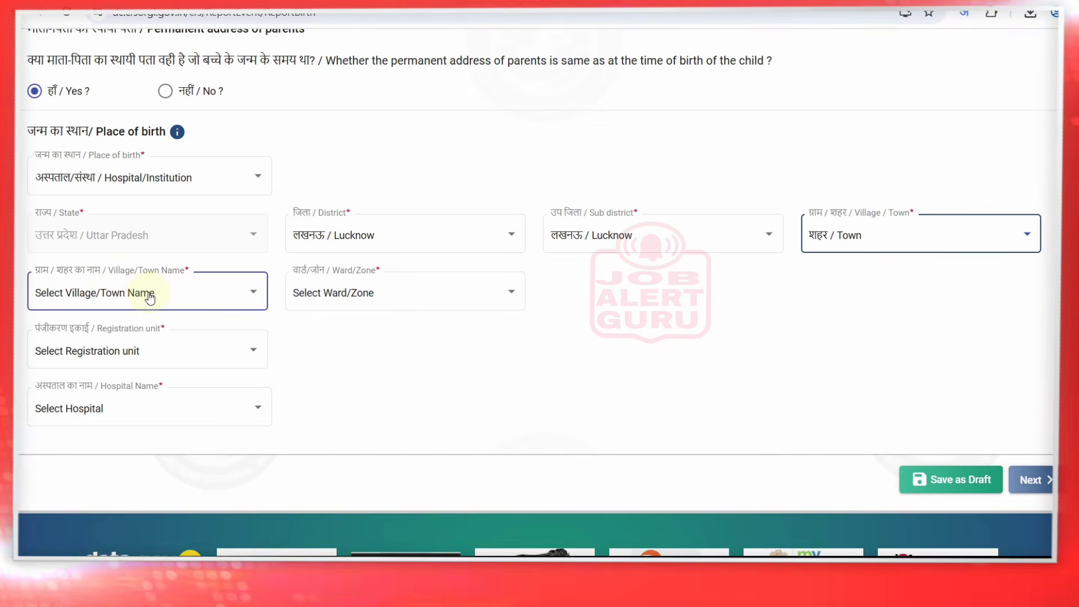
left_click(148, 294)
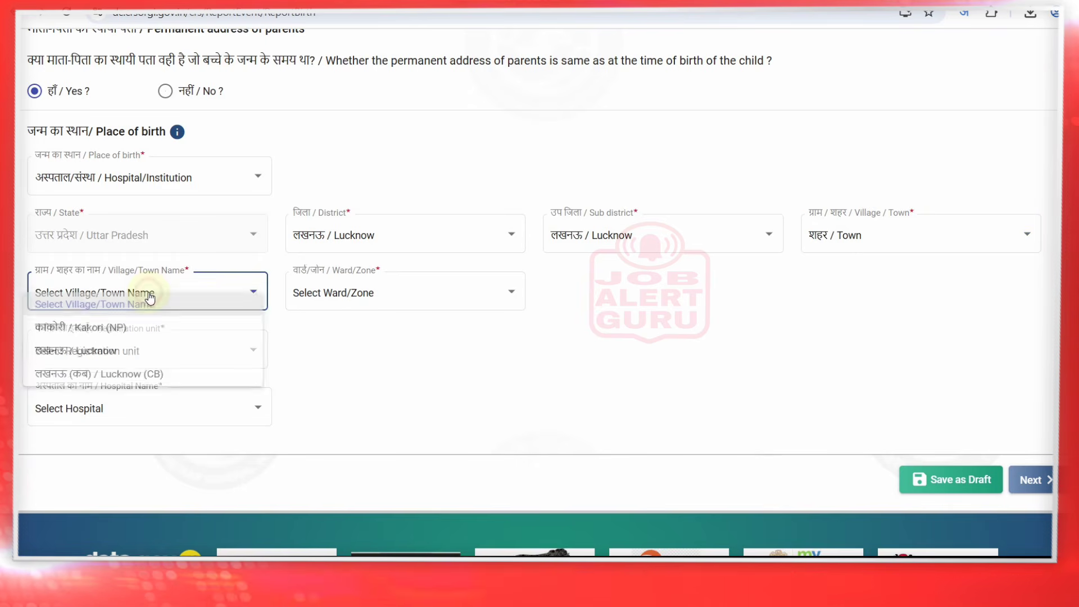
left_click(131, 353)
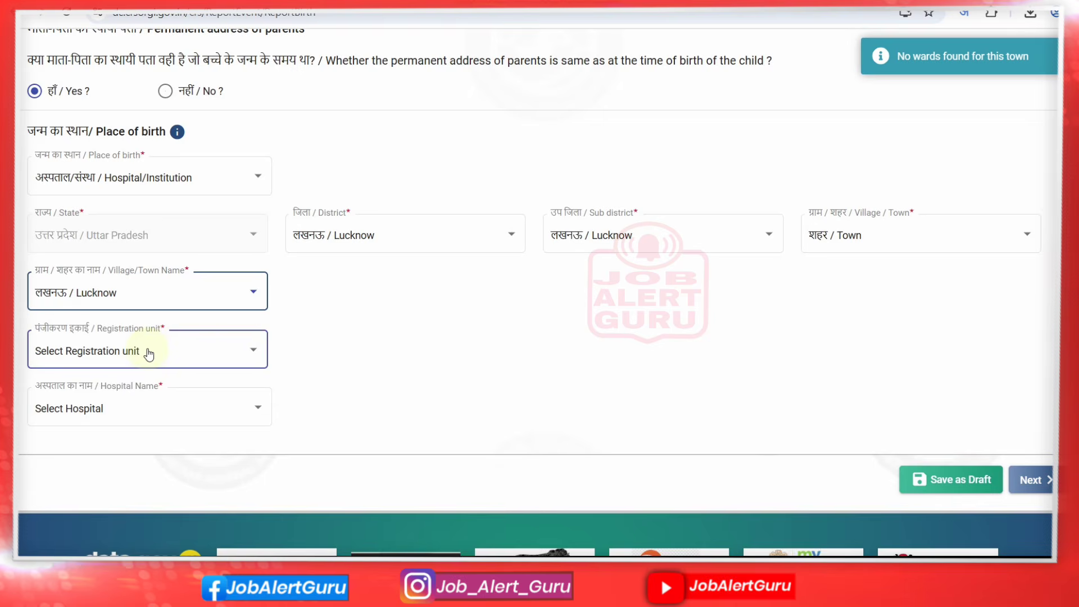
left_click(148, 353)
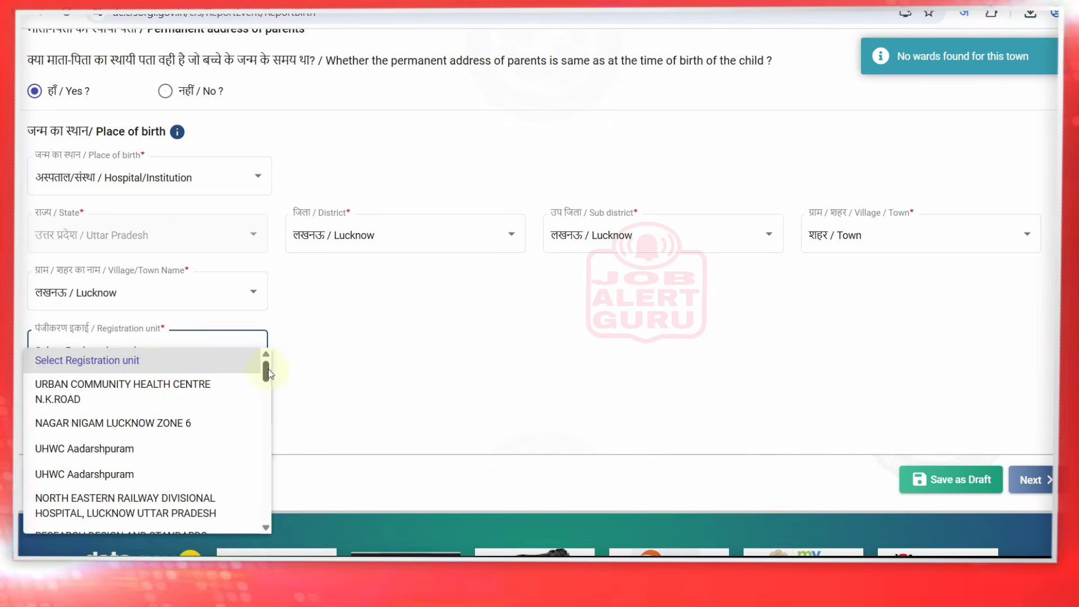
left_click_drag(267, 369, 271, 306)
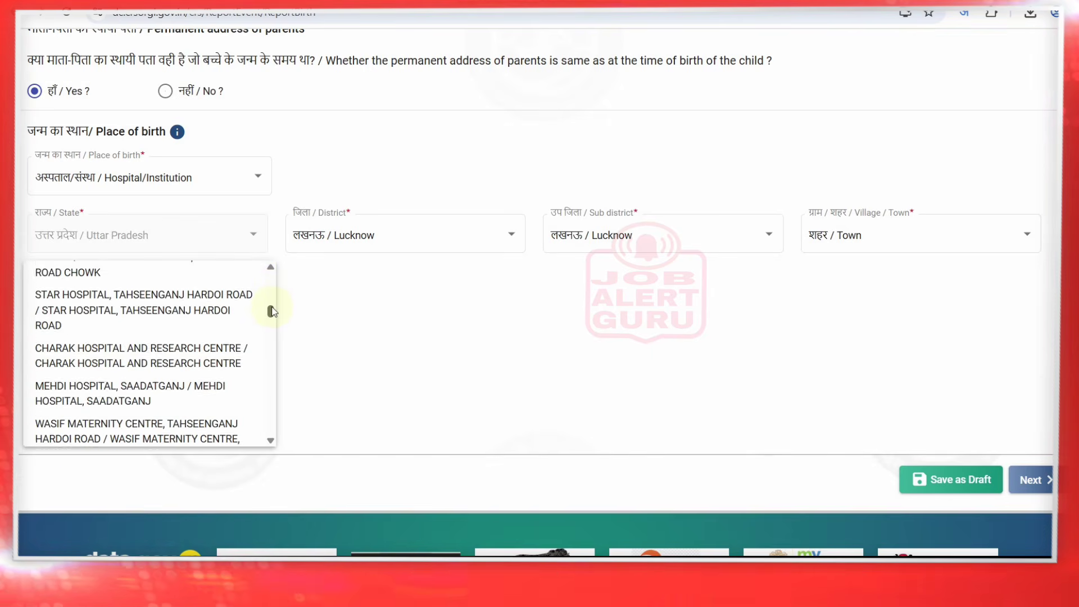
left_click(129, 358)
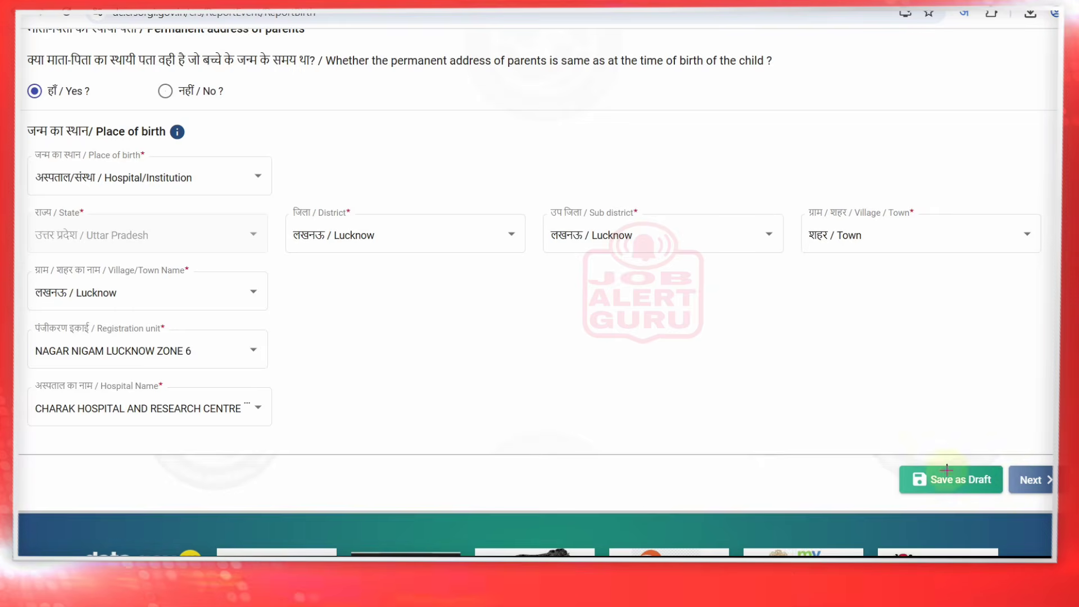
mouse_move(894, 455)
left_mouse_down()
mouse_move(980, 497)
mouse_move(1010, 498)
left_mouse_up()
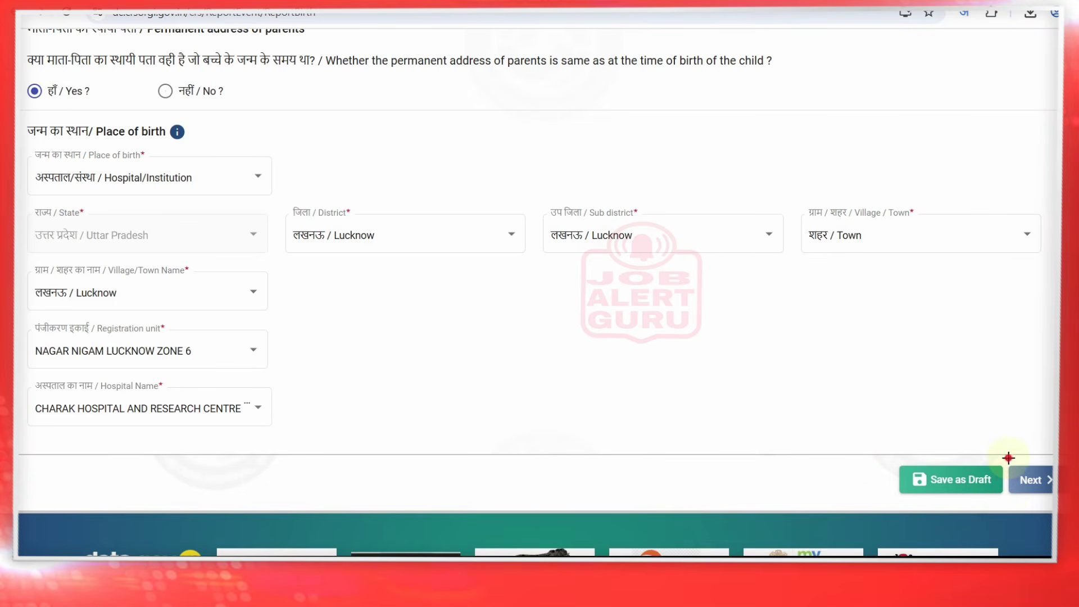
left_click_drag(1008, 457, 1052, 496)
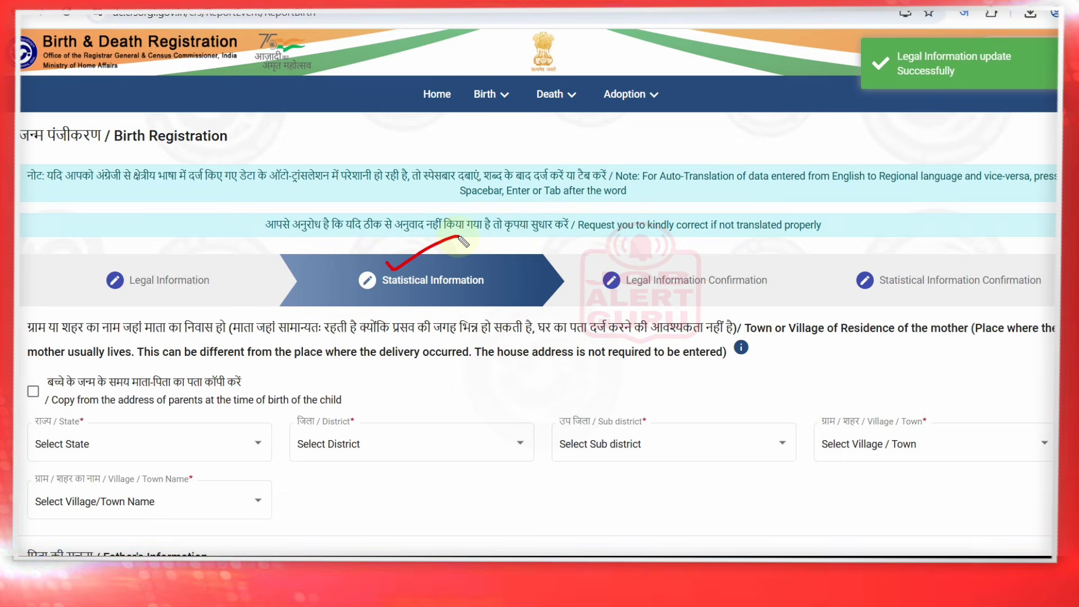
left_click_drag(386, 263, 460, 237)
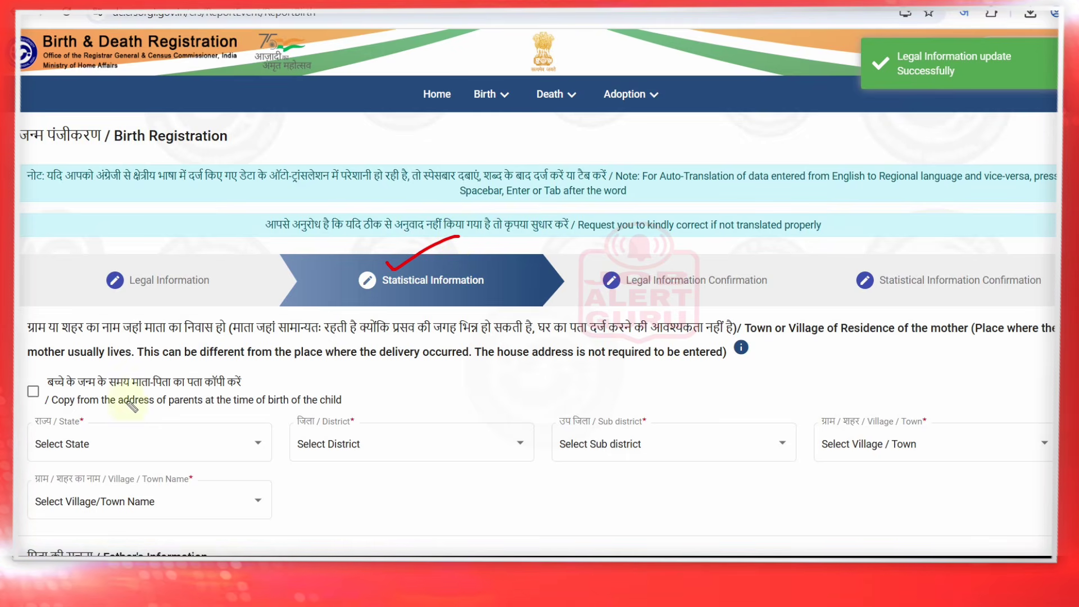
Copy the parents' address as mother's residence; set father to Hindu, Class 6, Agriculture Labourer
left_click(31, 391)
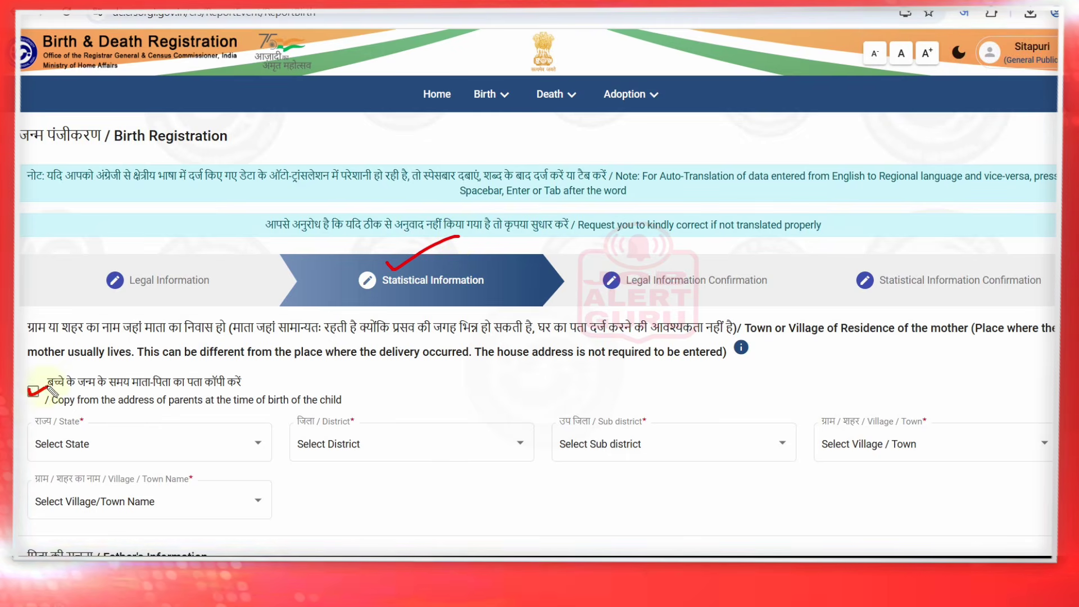
left_click_drag(244, 381, 297, 370)
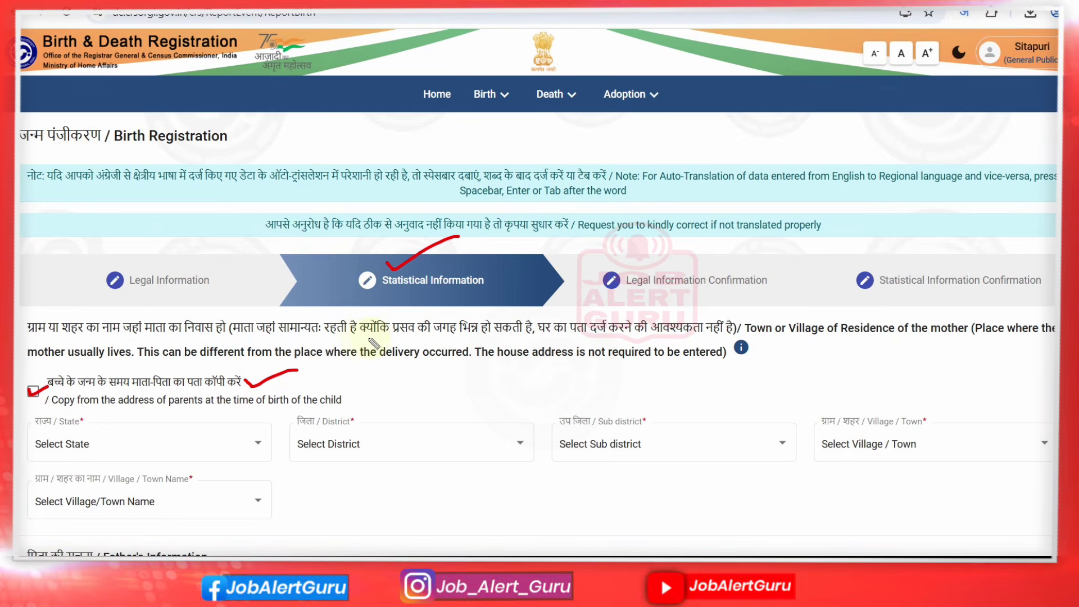
key("ctrl+z")
key("ctrl+z")
key("ctrl+z")
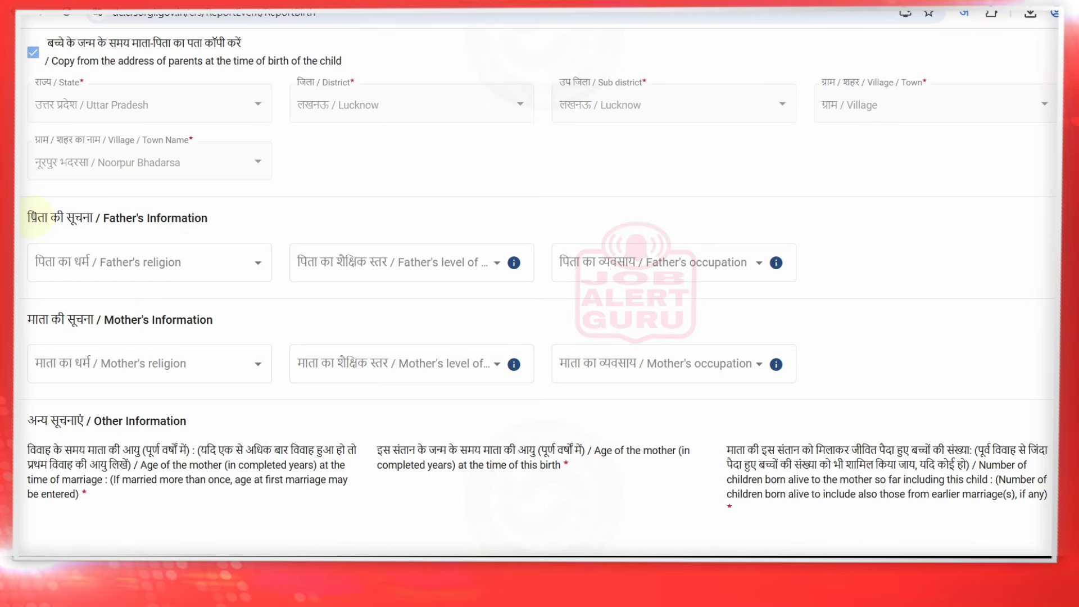
left_click_drag(37, 218, 214, 220)
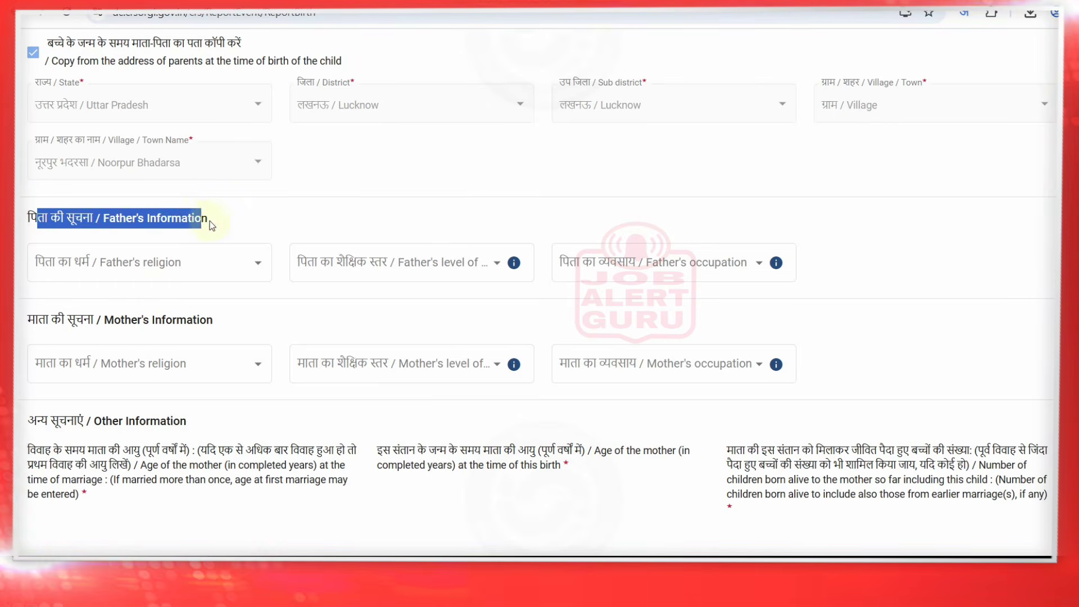
left_click(213, 221)
left_click(215, 272)
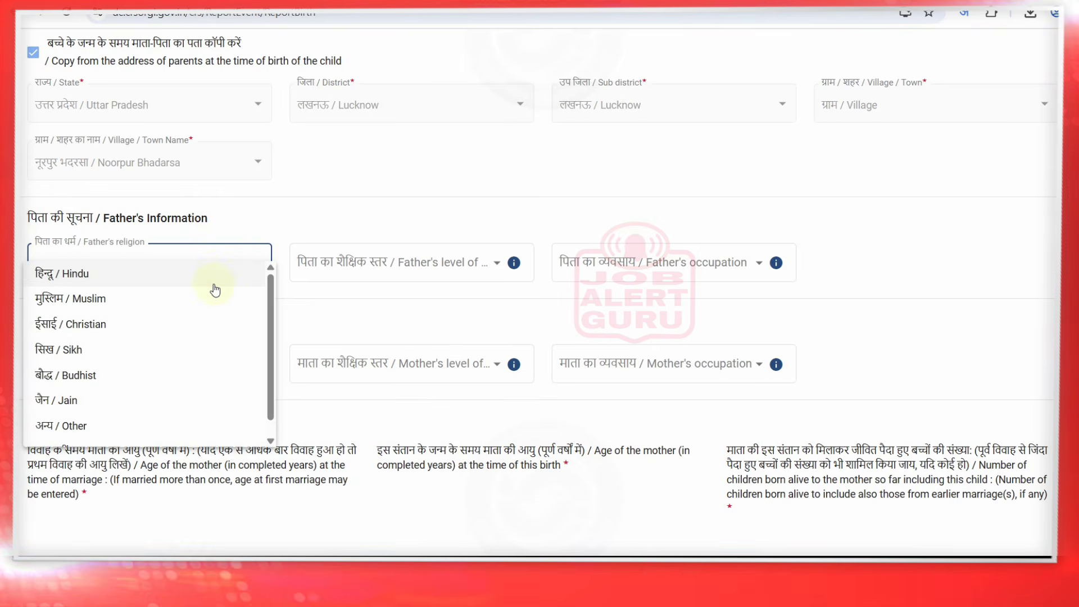
left_click(203, 283)
left_click(377, 259)
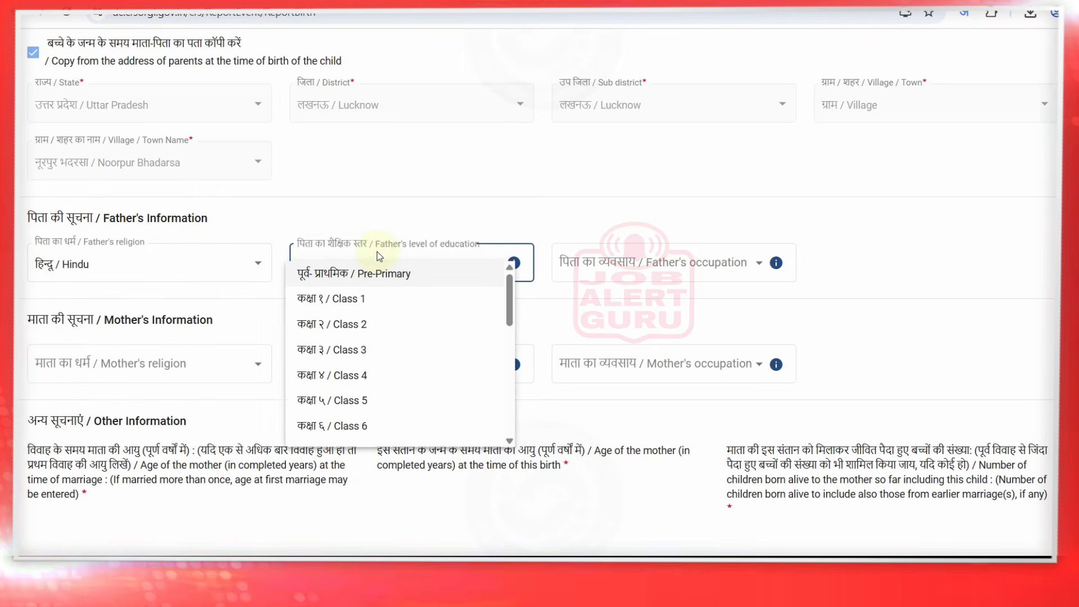
scroll(389, 429, "down", 1)
left_click(388, 400)
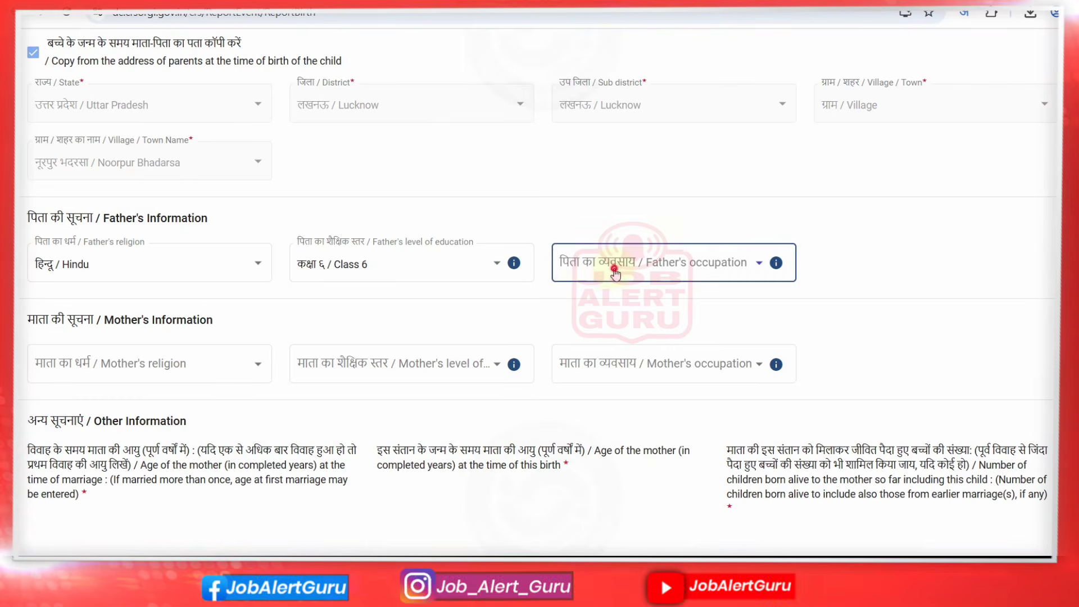
left_click(619, 263)
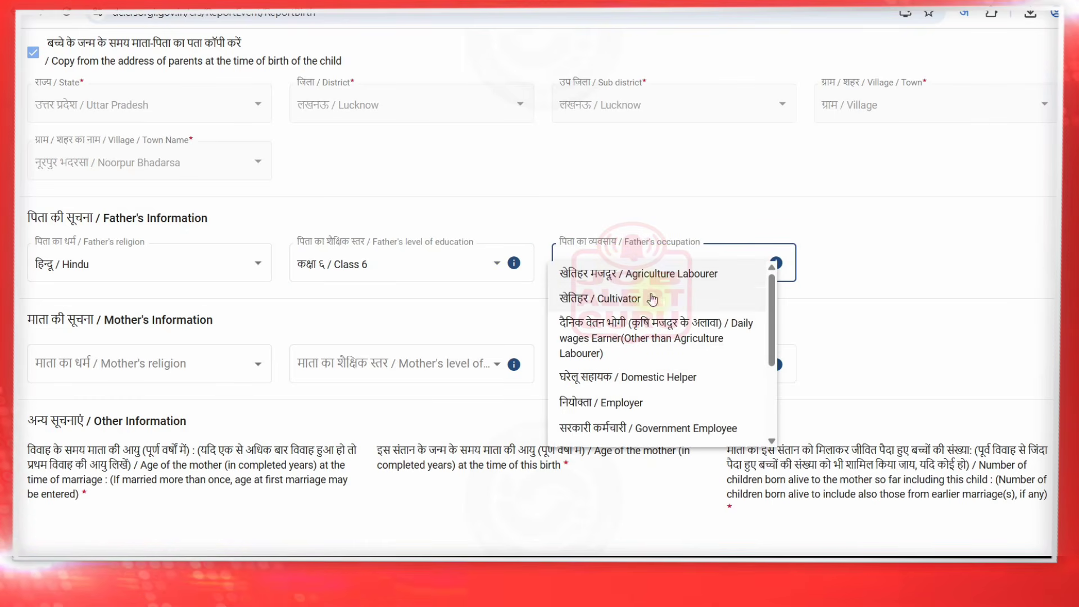
left_click(660, 275)
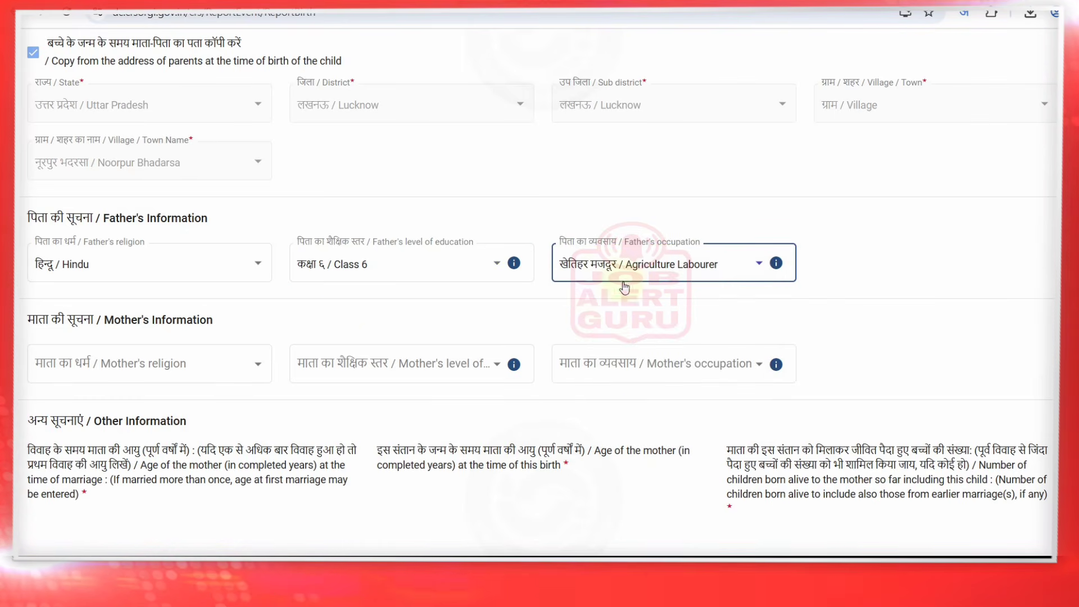
Set the mother's religion Hindu, education Pre-Primary, occupation Agriculture Labourer
left_click(133, 367)
left_click(132, 377)
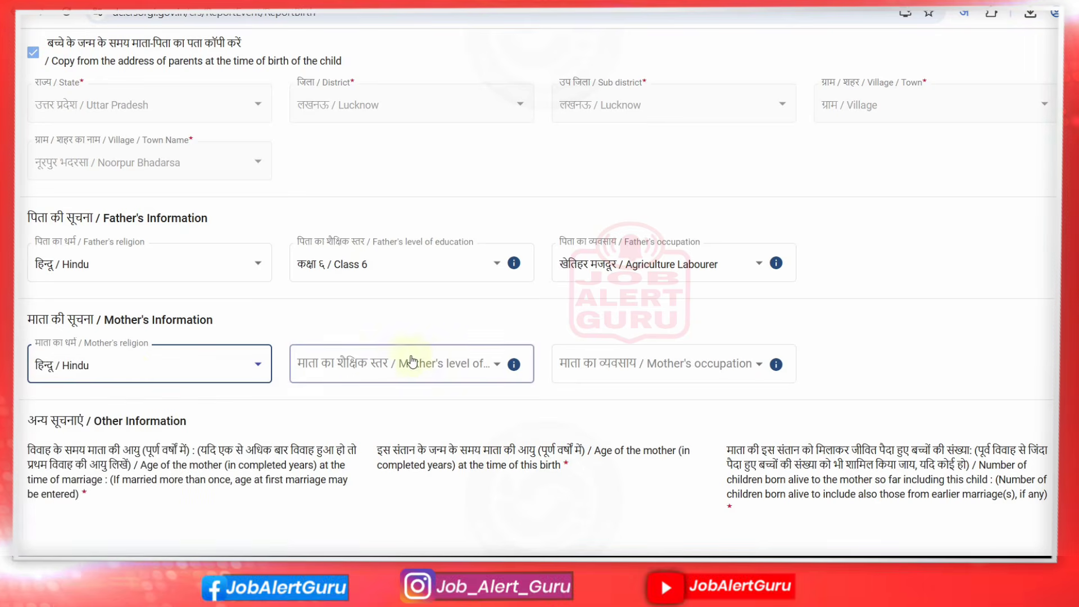
left_click(447, 369)
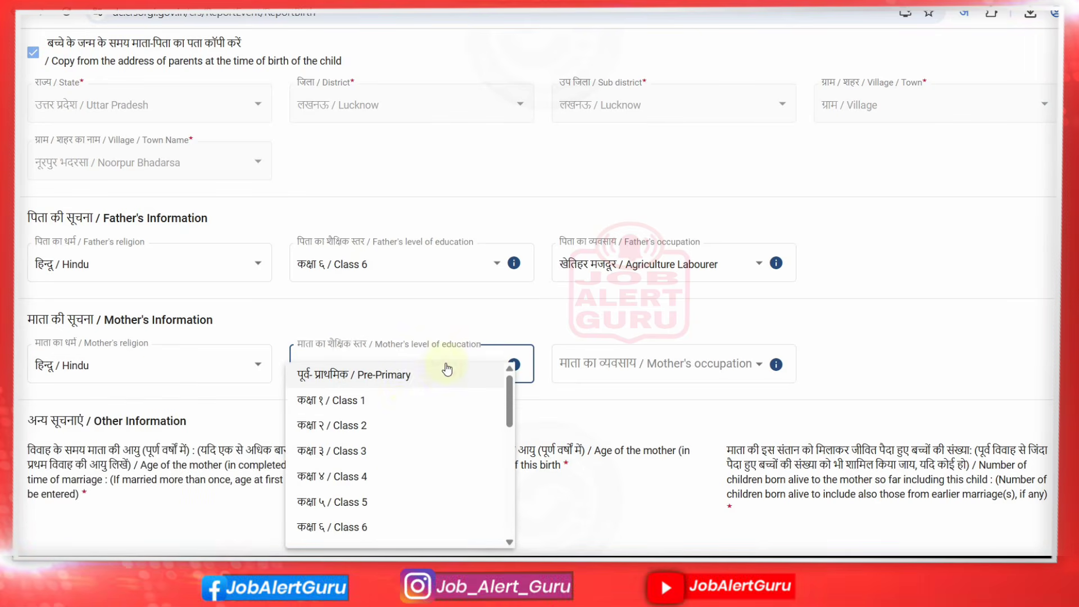
left_click(408, 376)
left_click(644, 364)
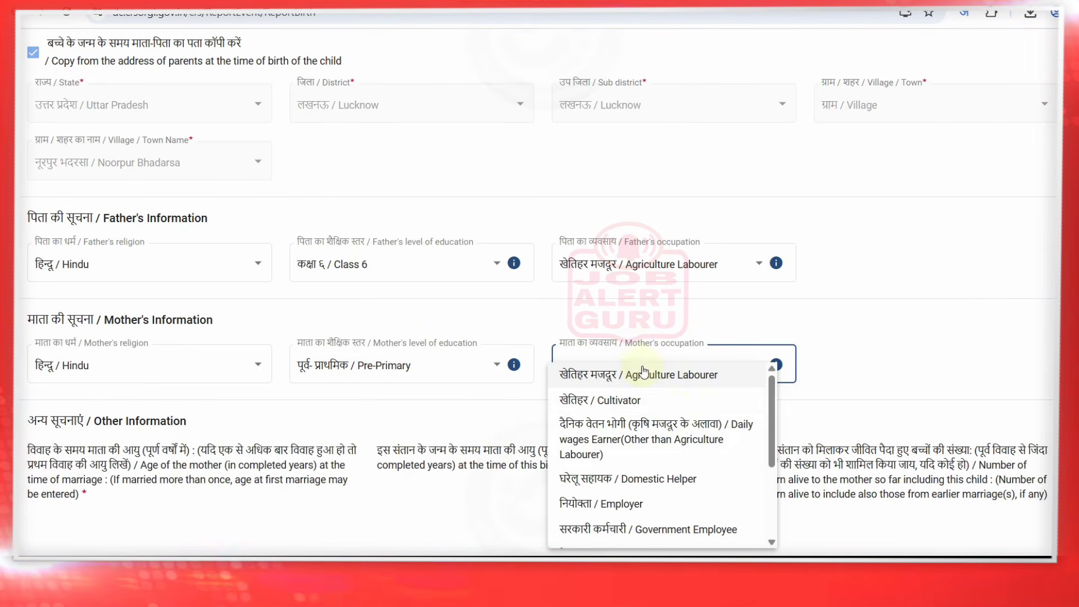
left_click_drag(774, 435, 778, 502)
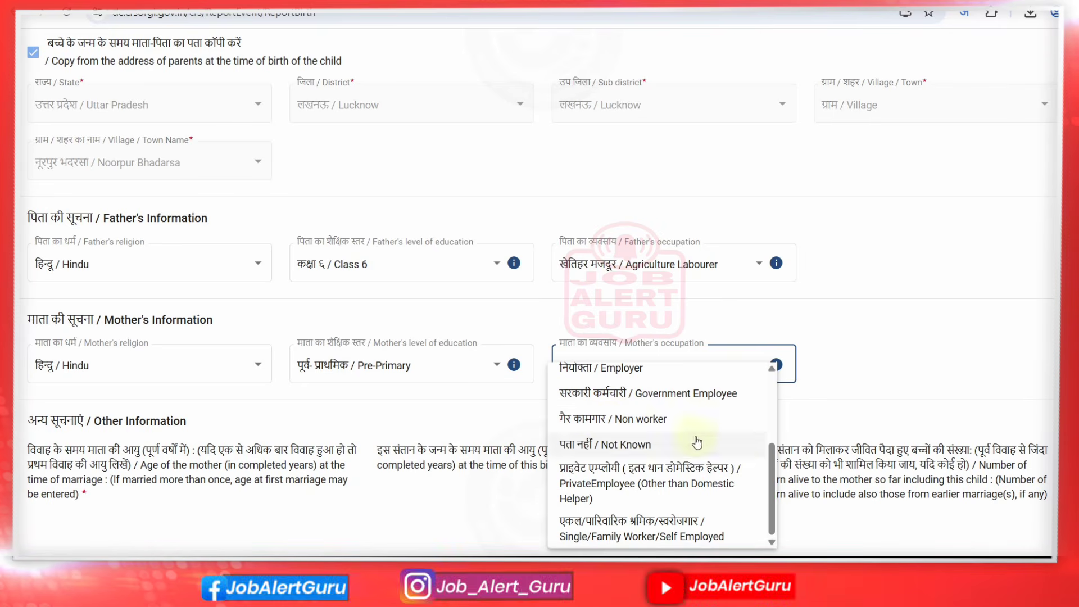
left_click_drag(771, 488, 692, 373)
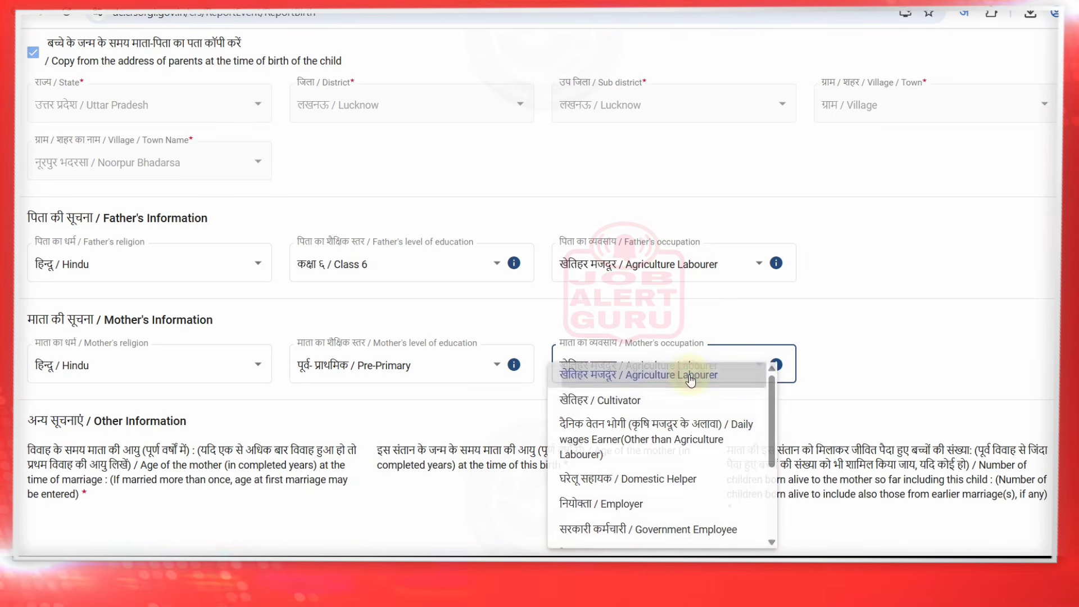
left_click(691, 380)
left_click_drag(96, 449, 389, 448)
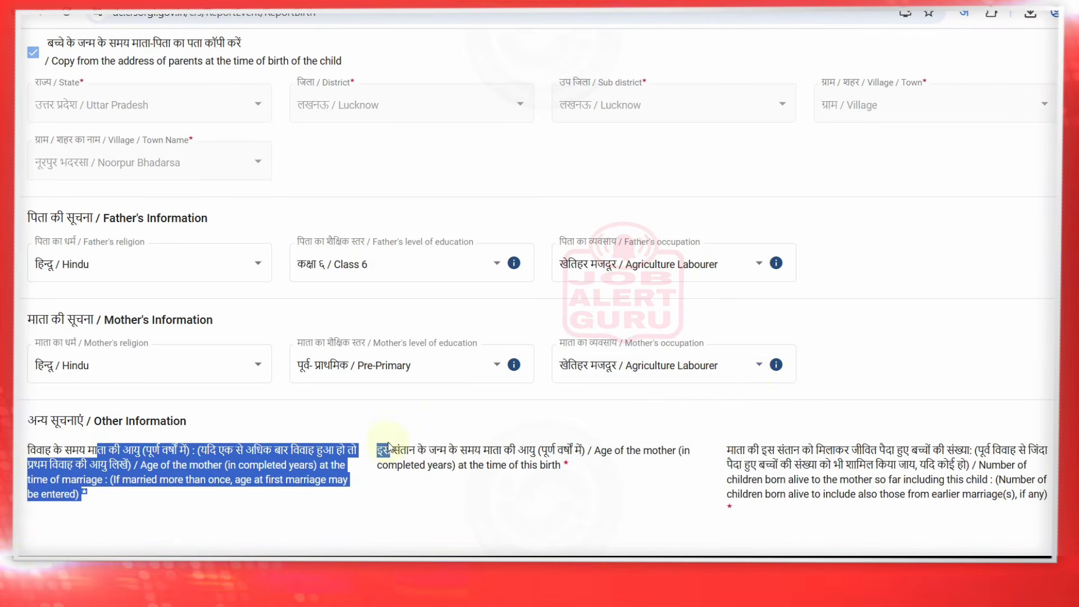
left_click(389, 447)
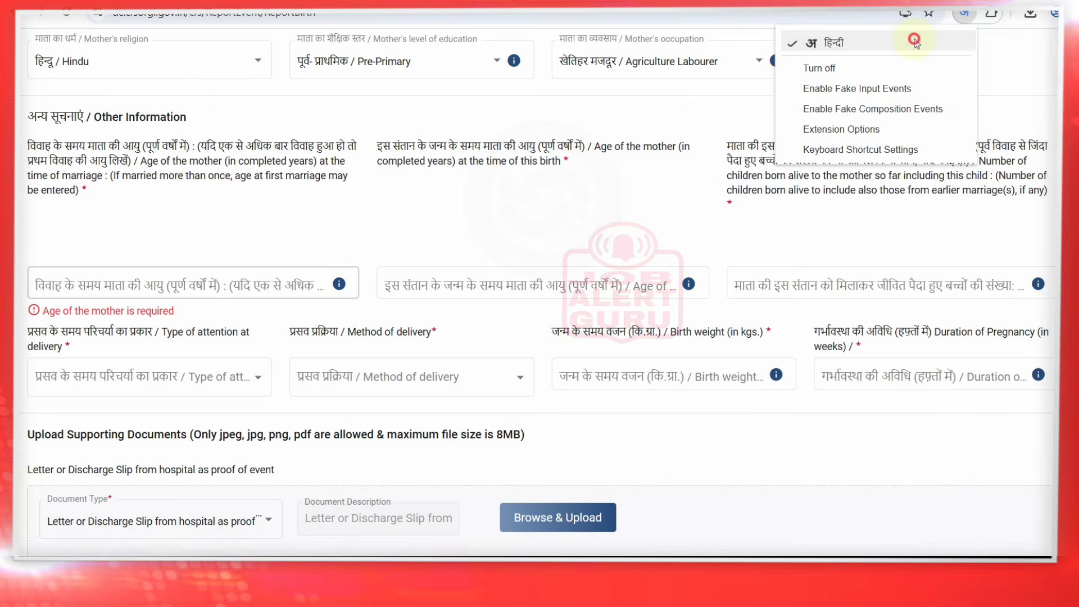
Enter mother's age at marriage 20, age at this birth 21, and 02 children born alive
left_click(912, 41)
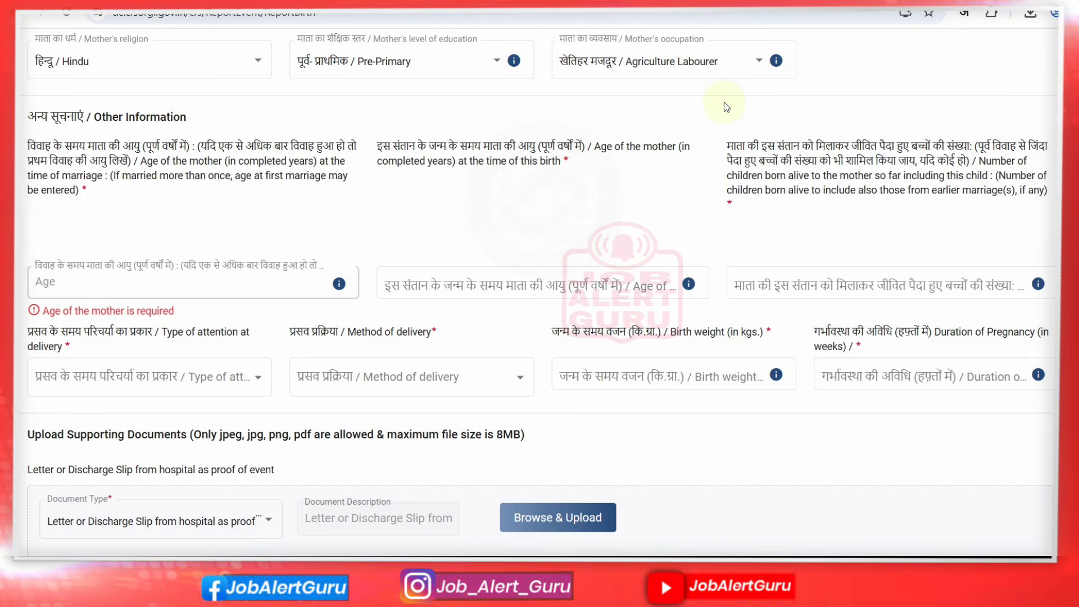
type("20")
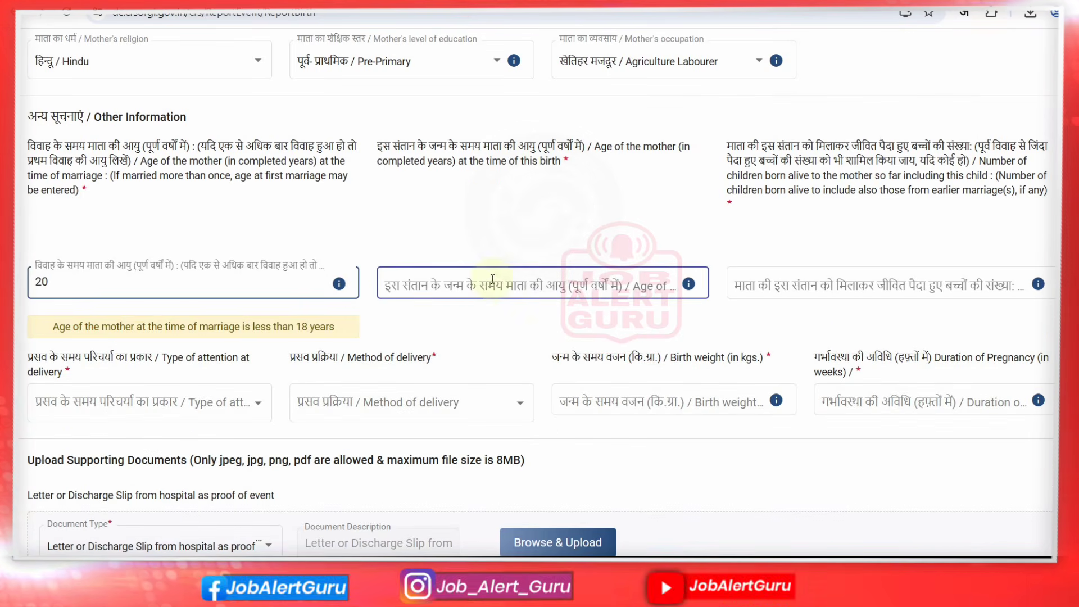
left_click(483, 281)
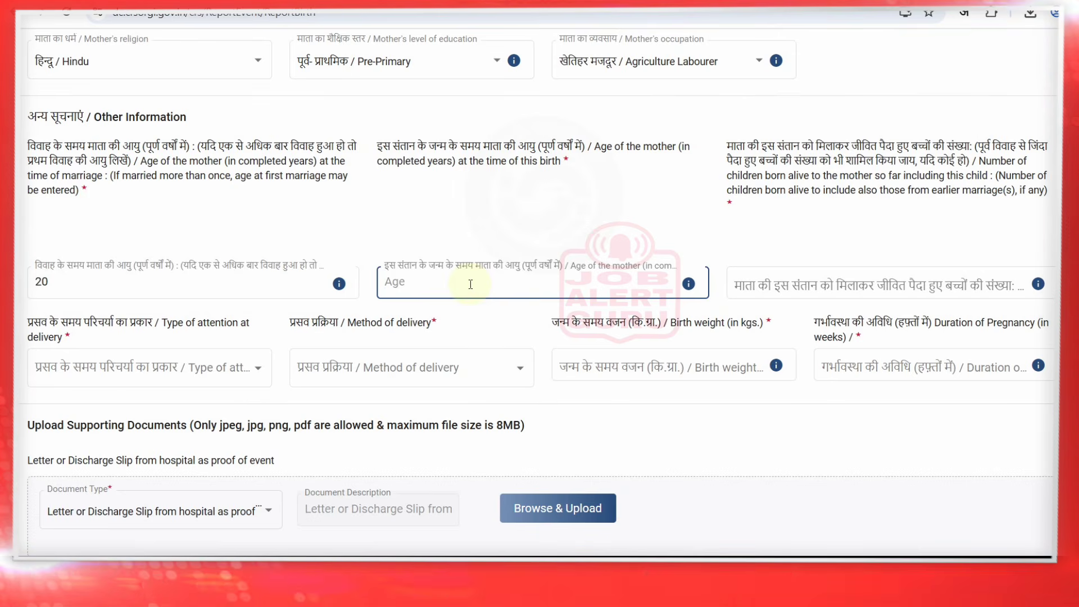
type("21")
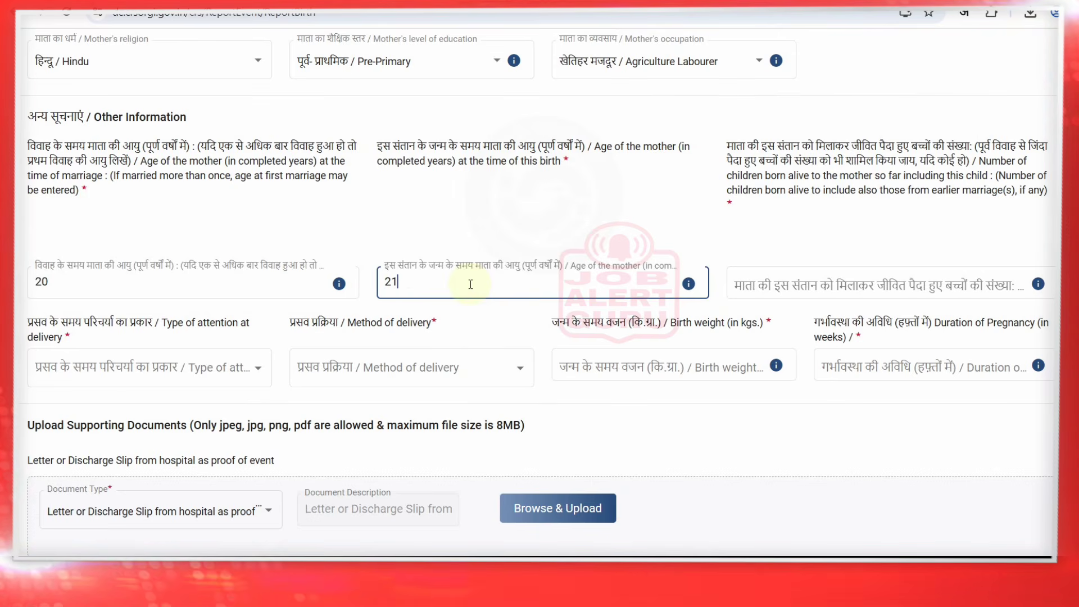
left_click(825, 282)
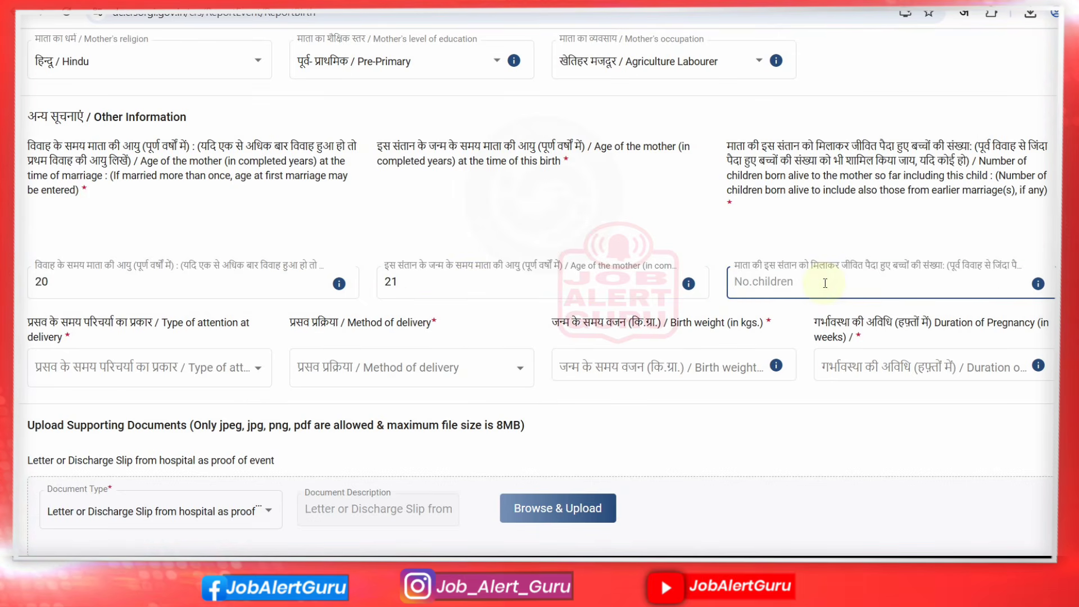
type("01")
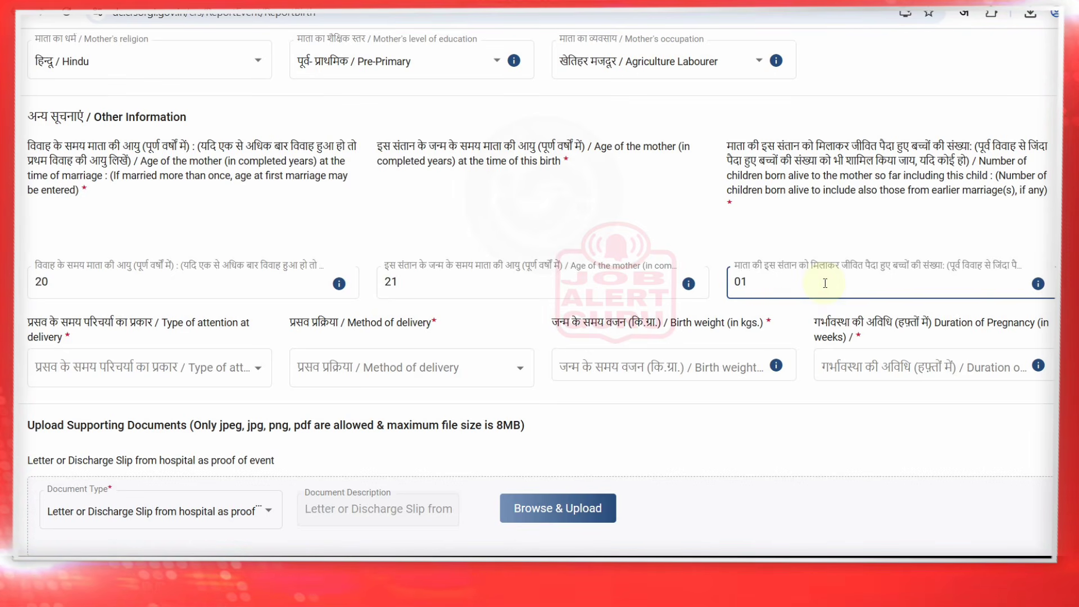
key("BackSpace")
key("BackSpace")
type("0")
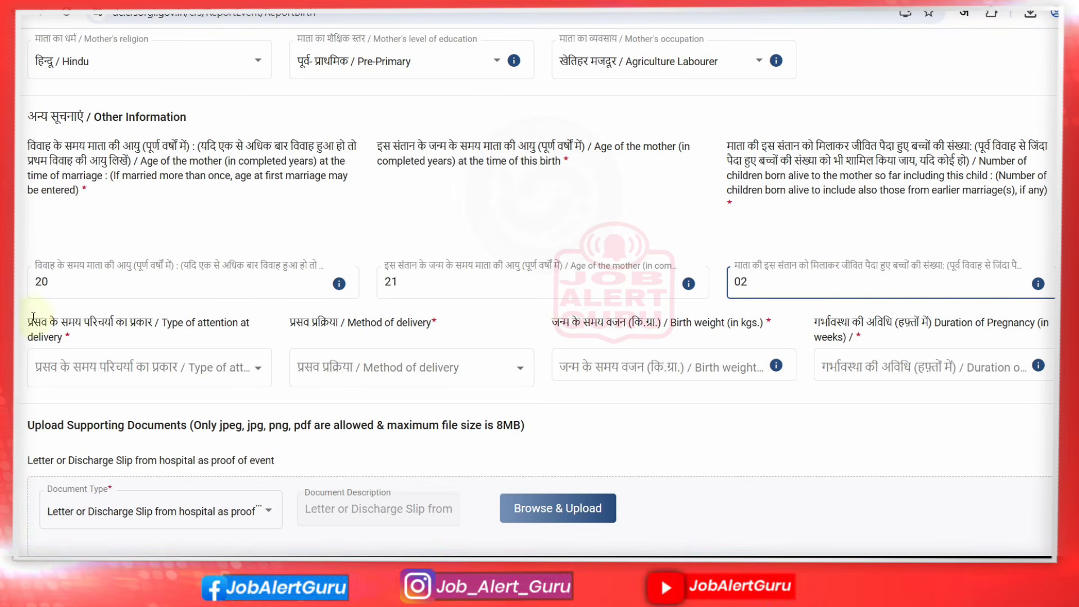
left_click_drag(33, 317, 189, 332)
Set attention at delivery to government institutional and method of delivery to Normal
left_click(189, 337)
left_click(201, 378)
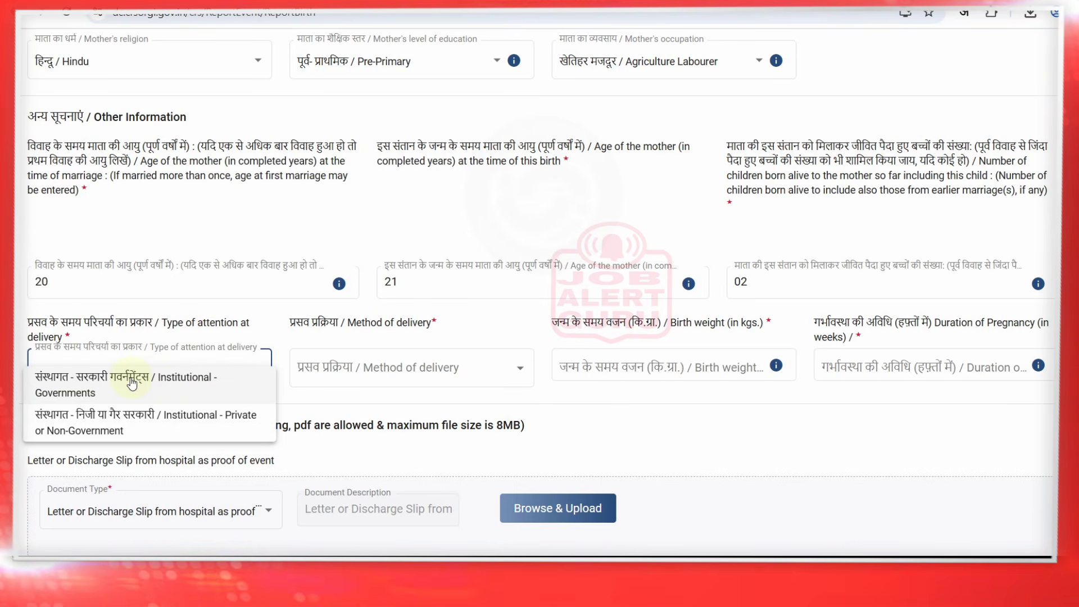
left_click(140, 387)
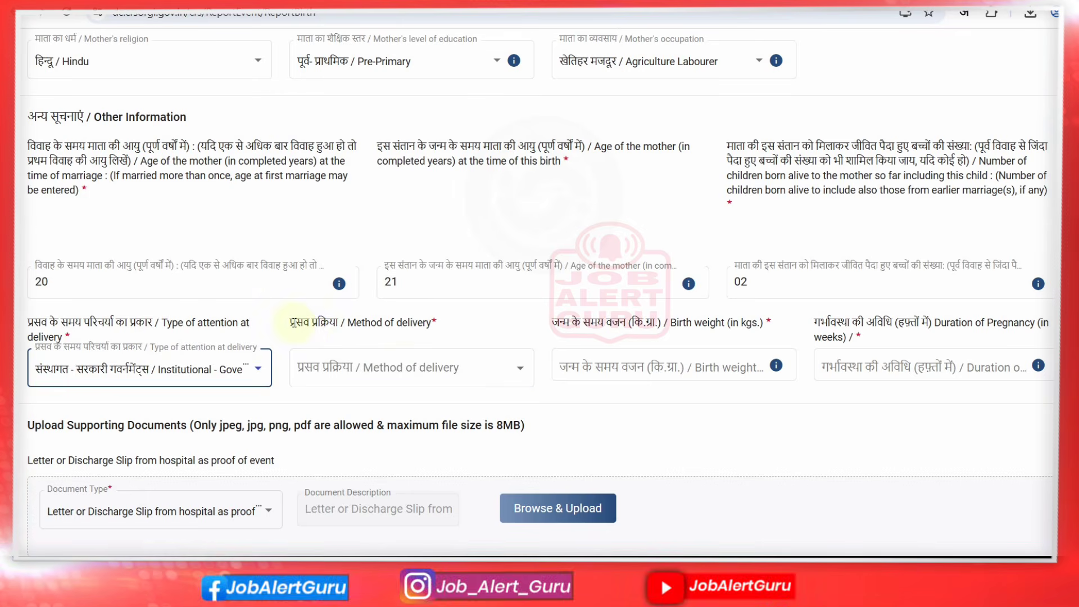
left_click_drag(297, 322, 396, 322)
left_click(425, 377)
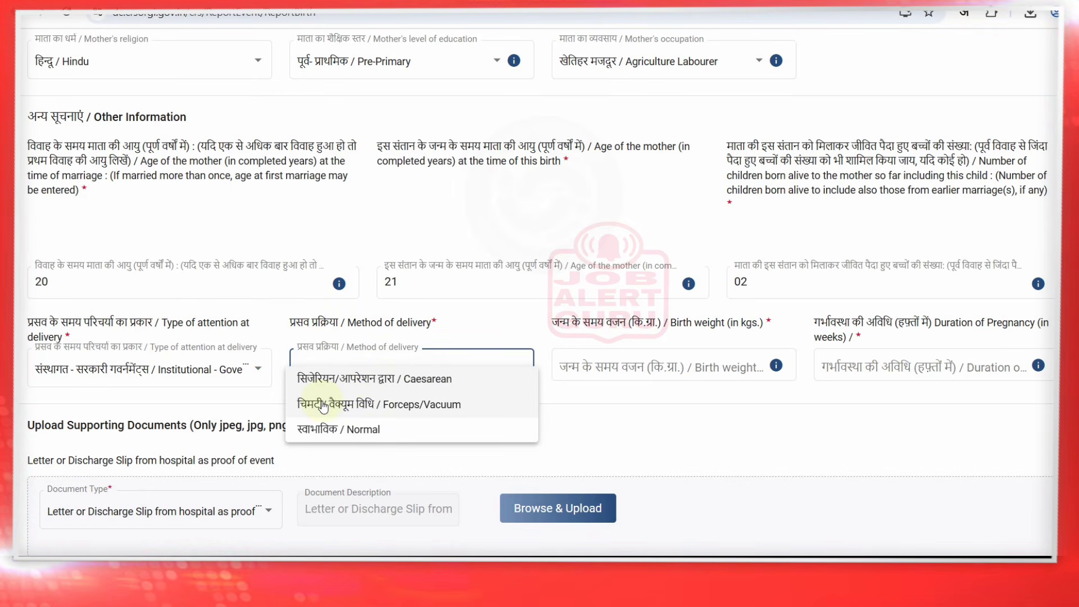
left_click(343, 429)
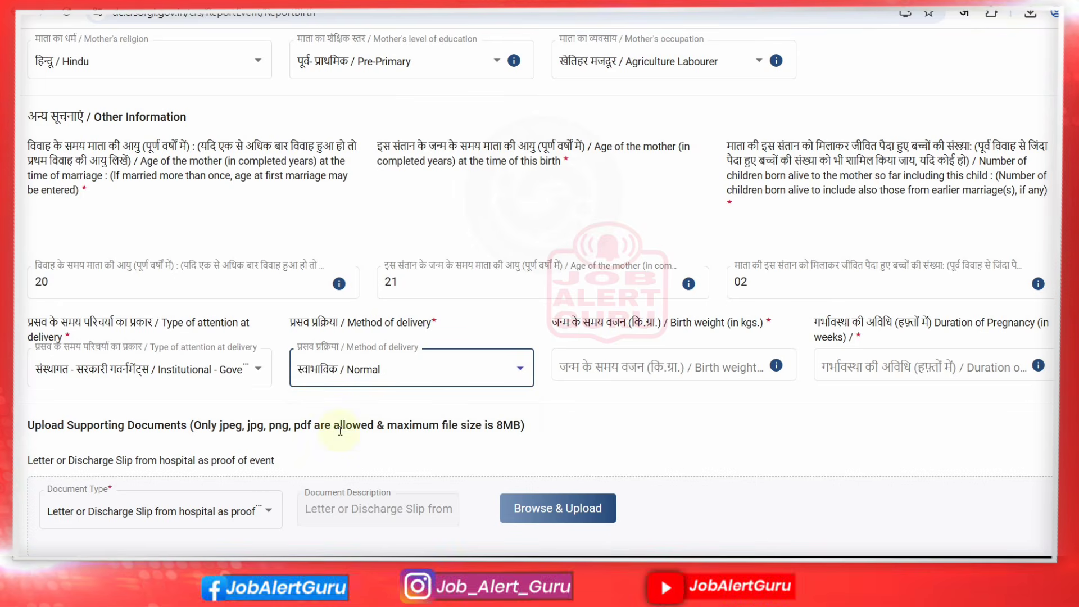
Enter birth weight 3 kg and pregnancy duration 37 weeks
left_click_drag(558, 323, 671, 320)
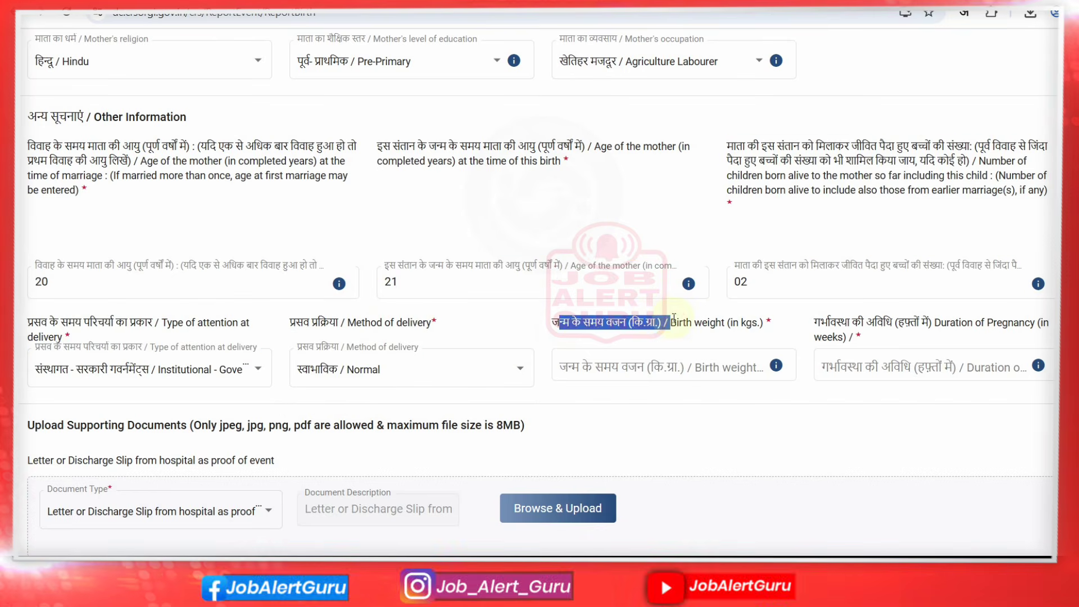
left_click(672, 319)
left_click(660, 367)
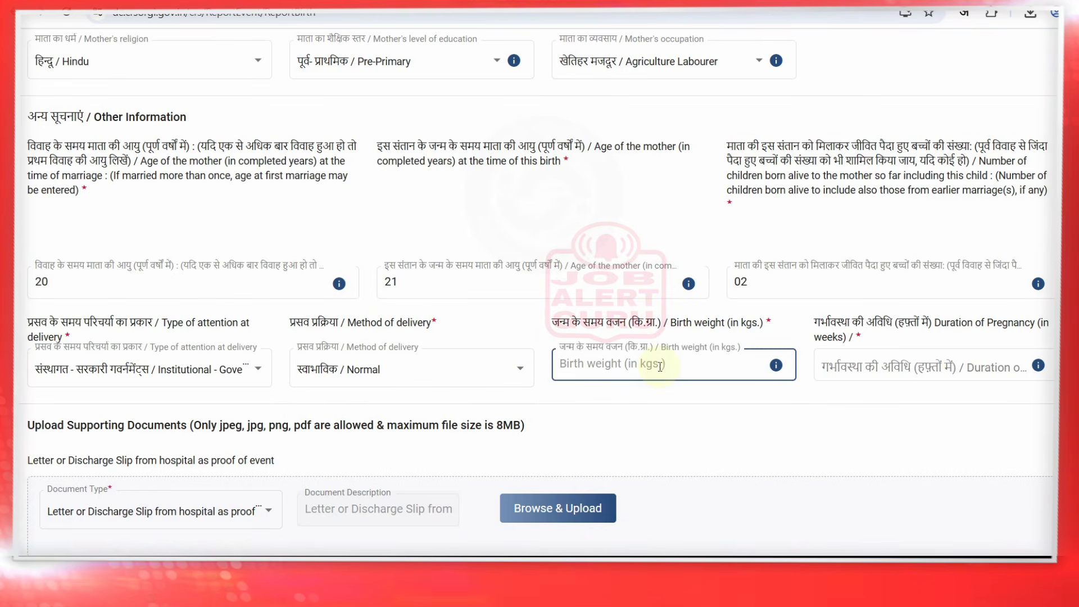
type("3")
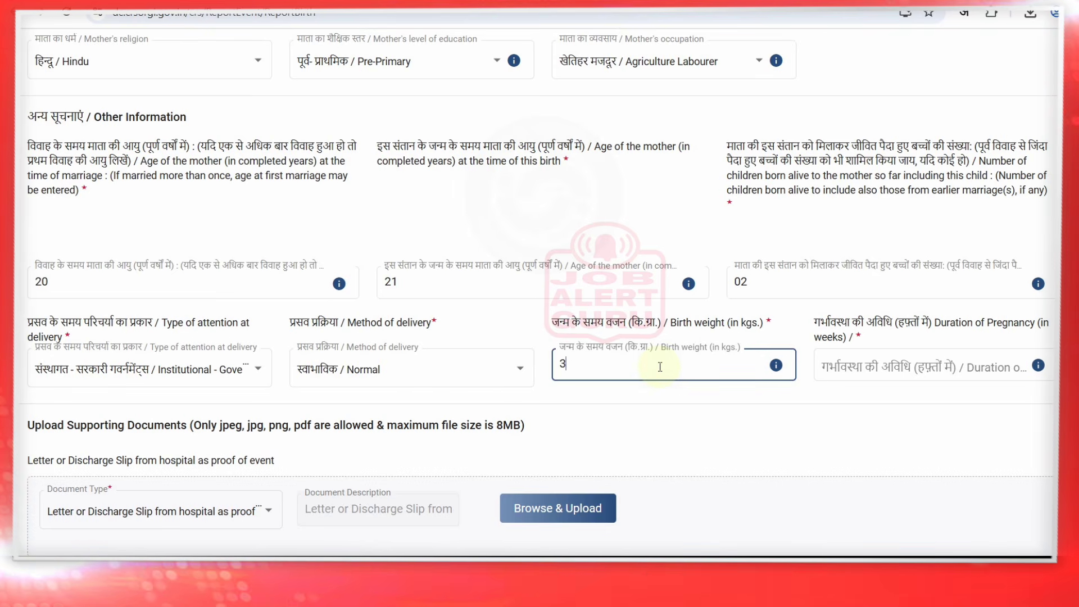
left_click(848, 355)
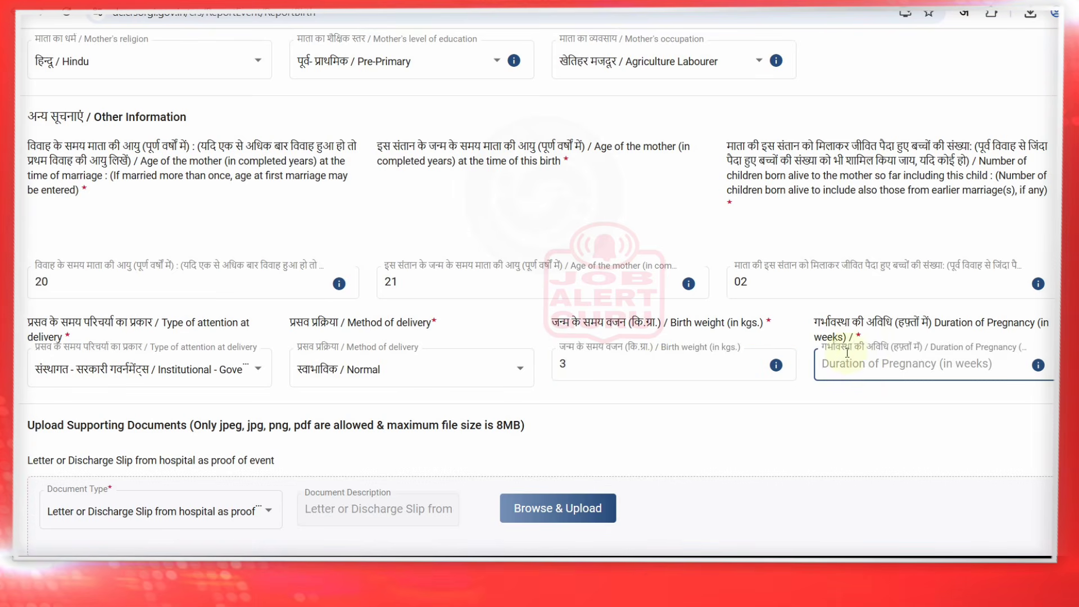
left_click(820, 345)
left_click(882, 368)
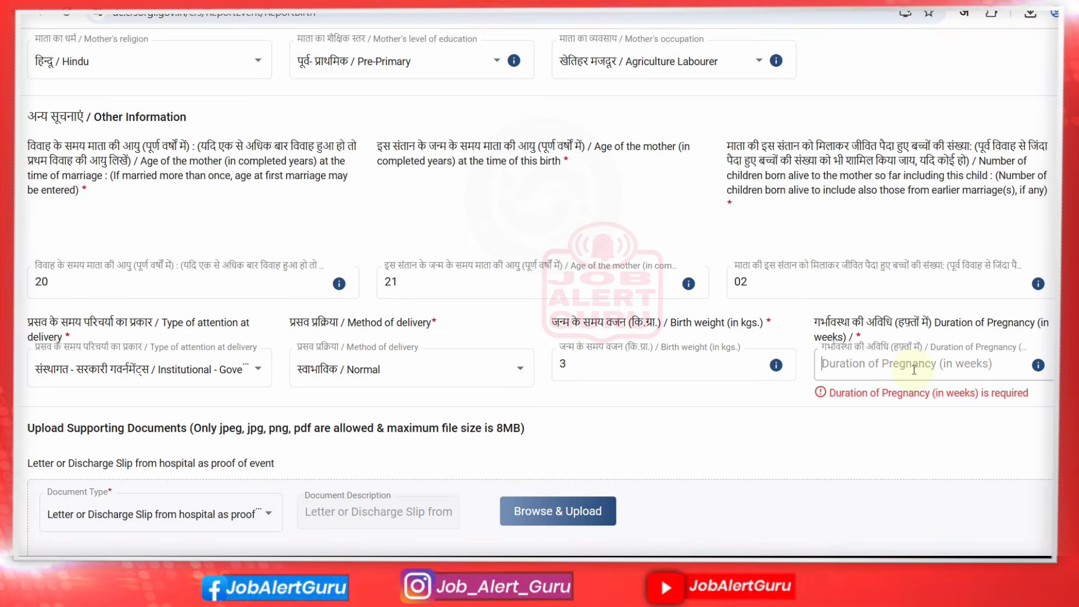
type("3")
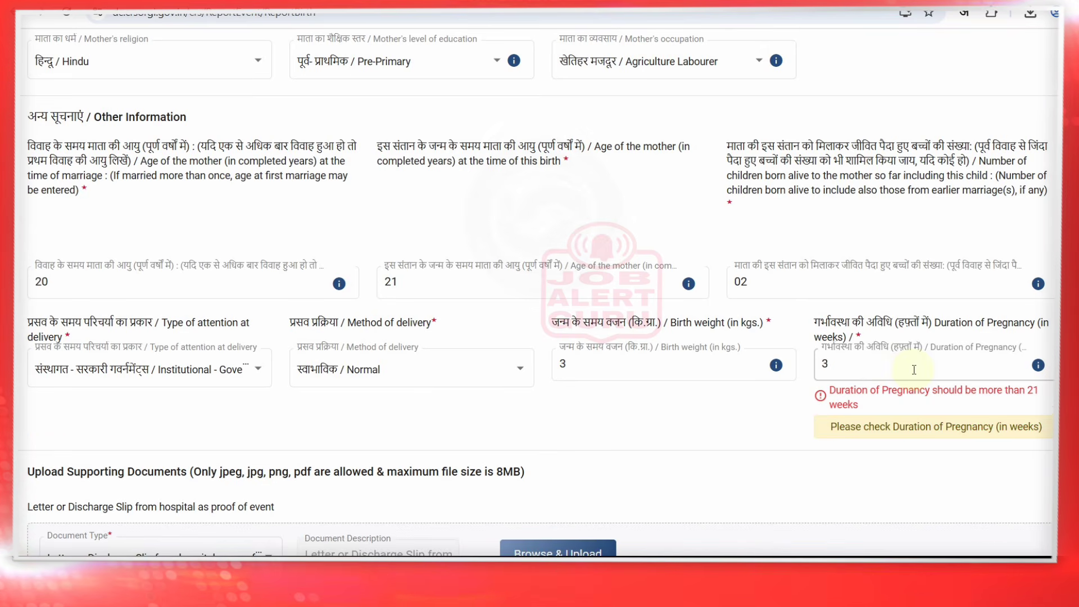
type("7")
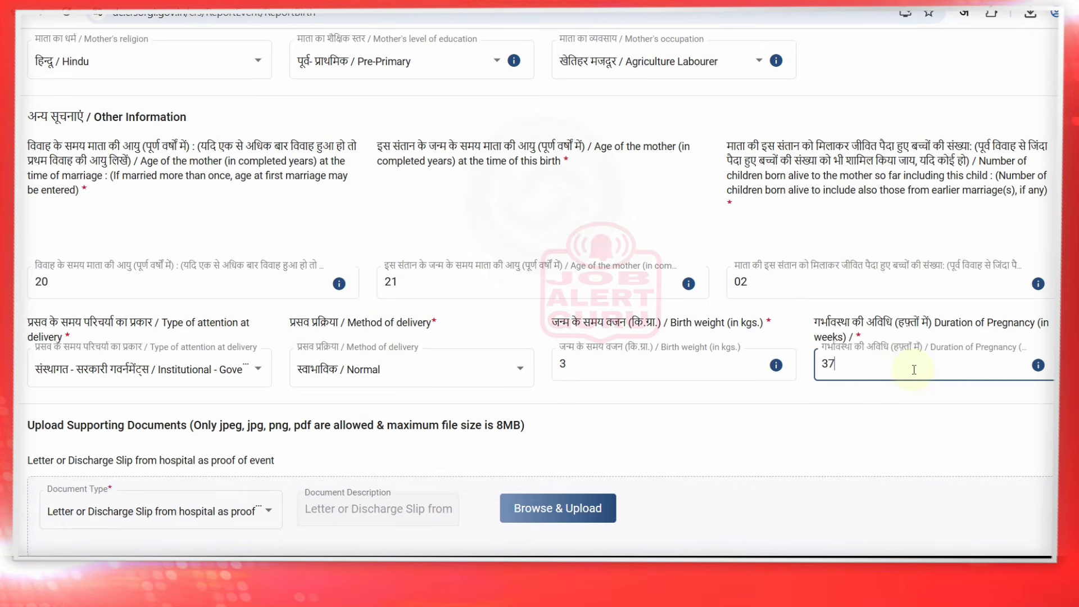
left_click(359, 443)
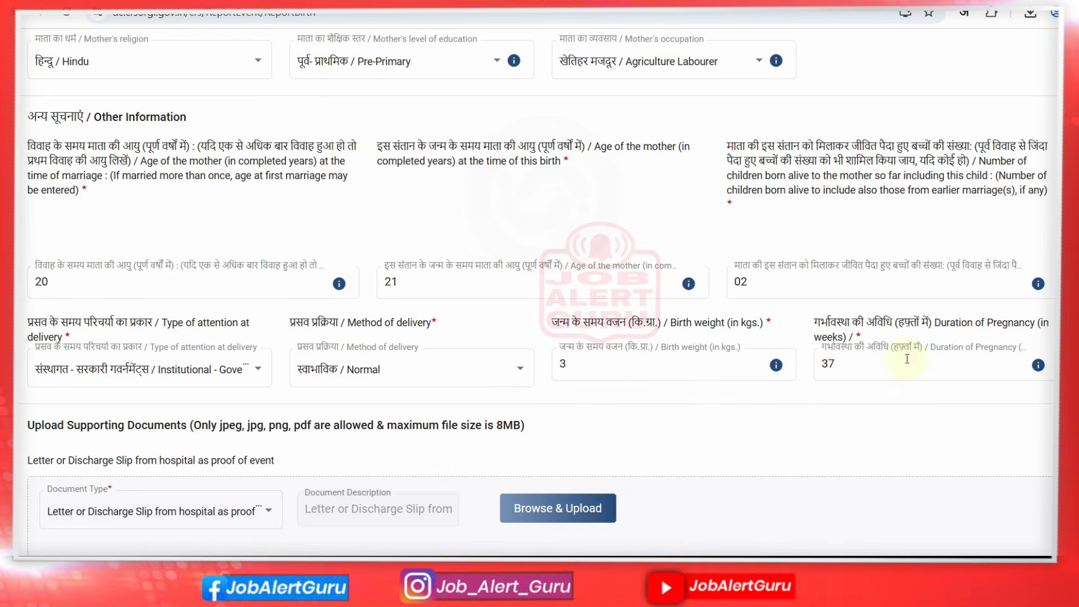
Upload Diwali 2025 Bumpar Offer.jpg as the hospital Letter or Discharge Slip proof
scroll(557, 370, "down", 5)
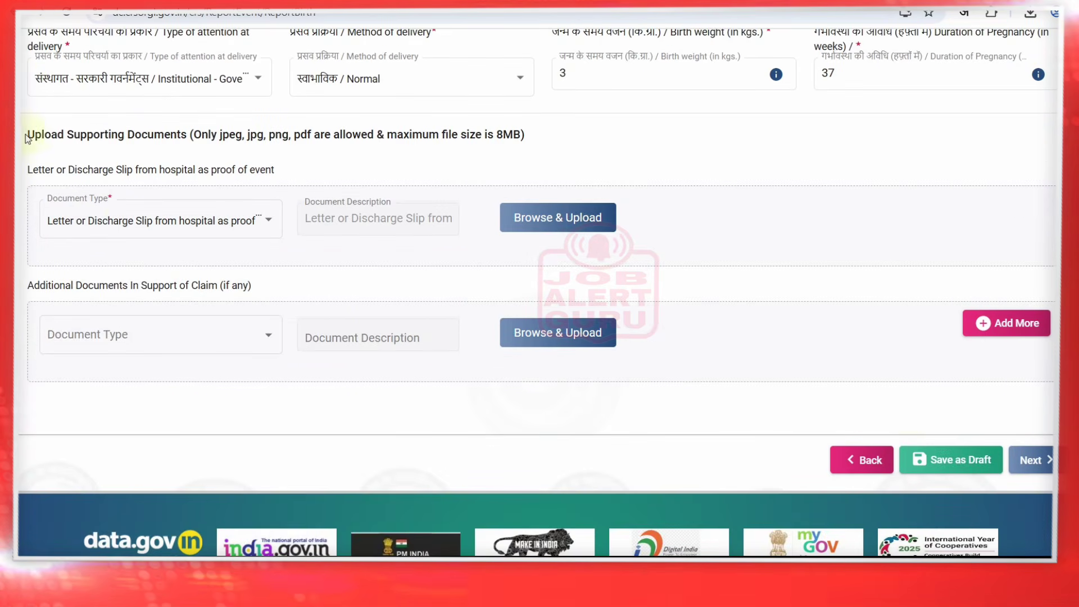
left_click_drag(26, 135, 390, 139)
left_click(27, 168)
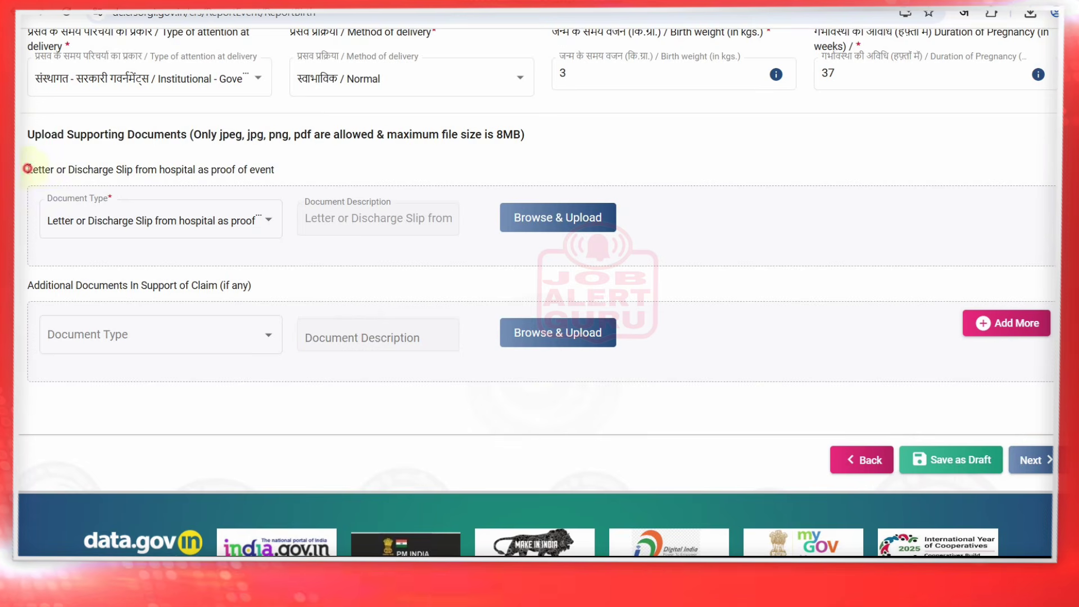
left_click(305, 169)
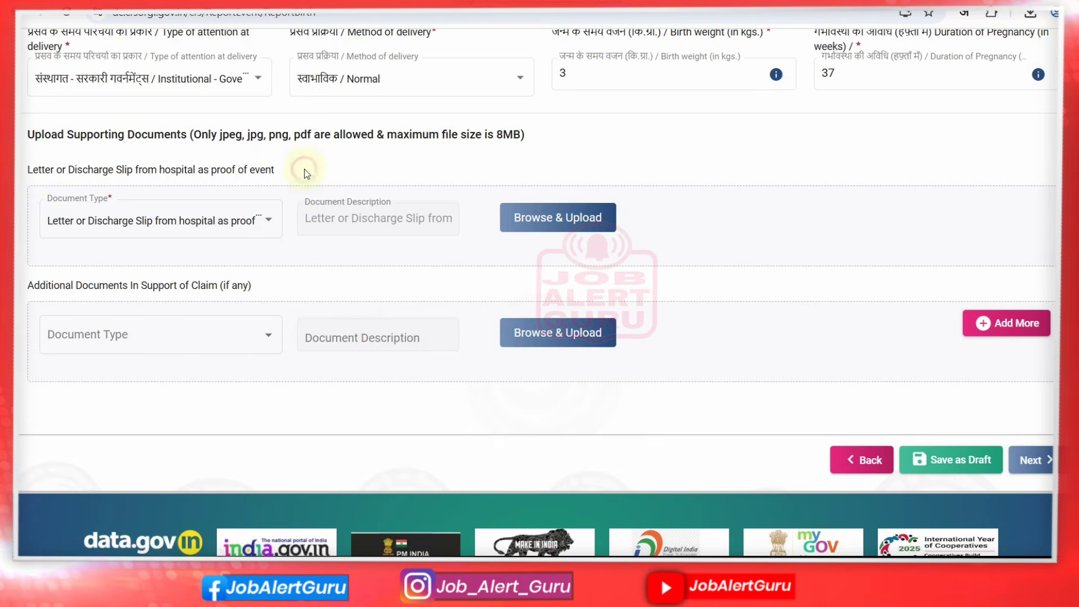
left_click(80, 223)
left_click(87, 235)
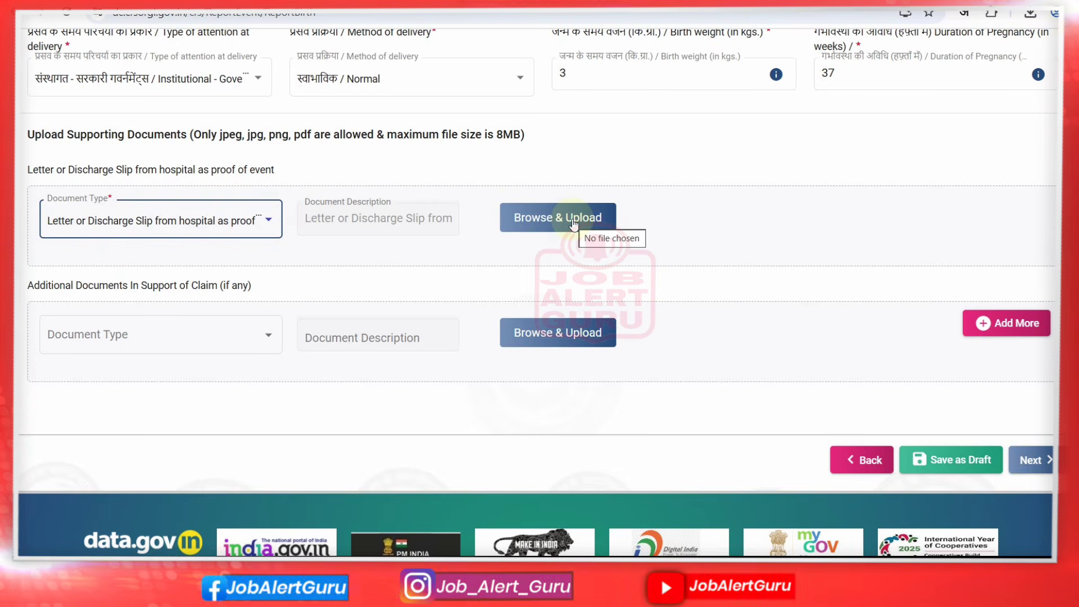
left_click(548, 219)
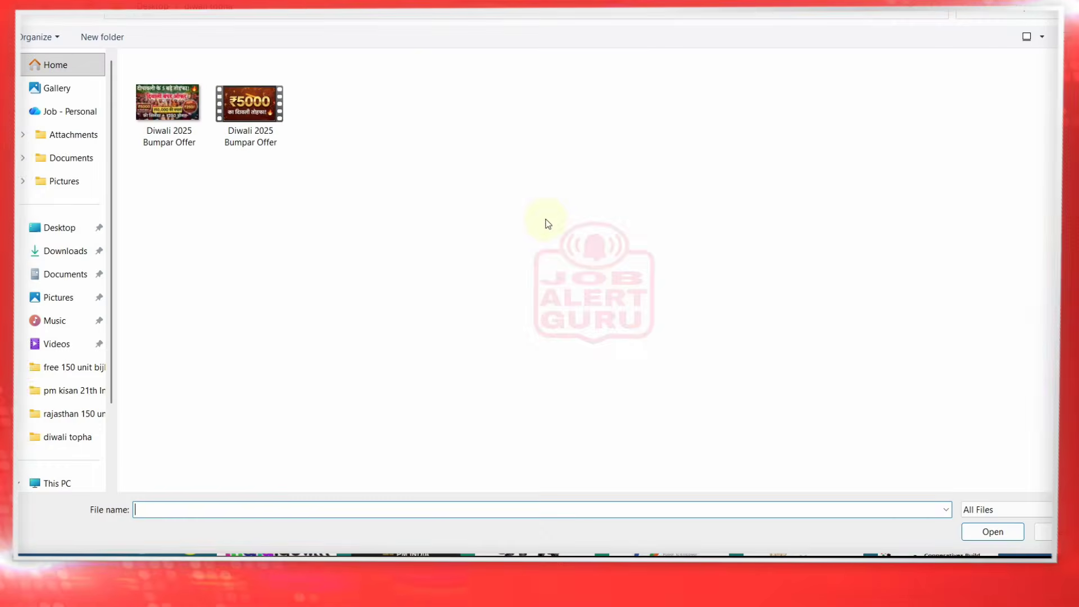
left_click(231, 120)
left_click(181, 116)
double_click(180, 117)
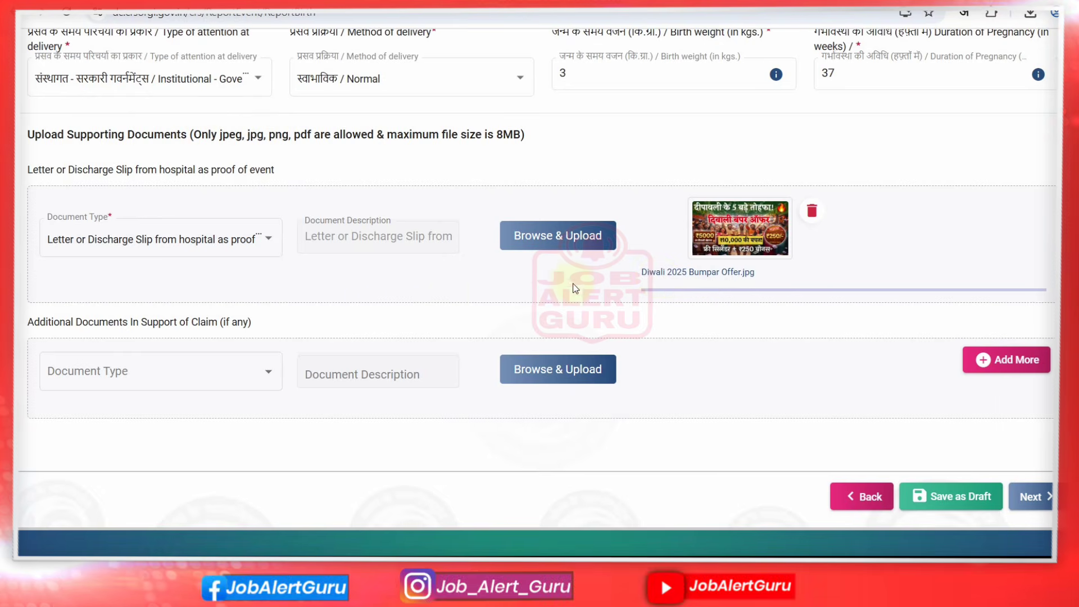
Add a PAN additional document using the same Diwali image
left_click_drag(28, 322, 246, 339)
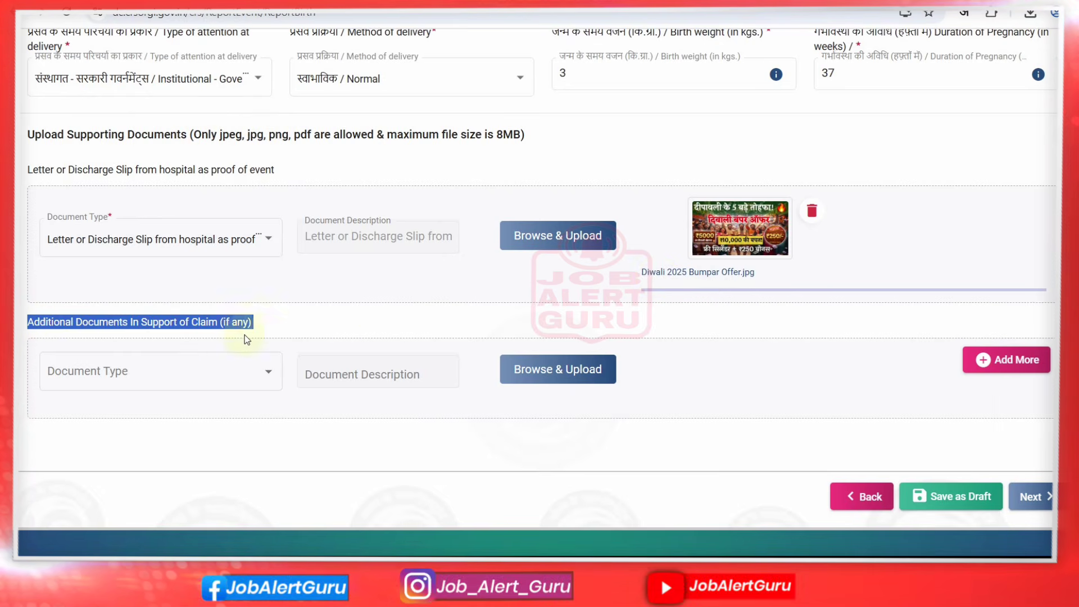
left_click(278, 325)
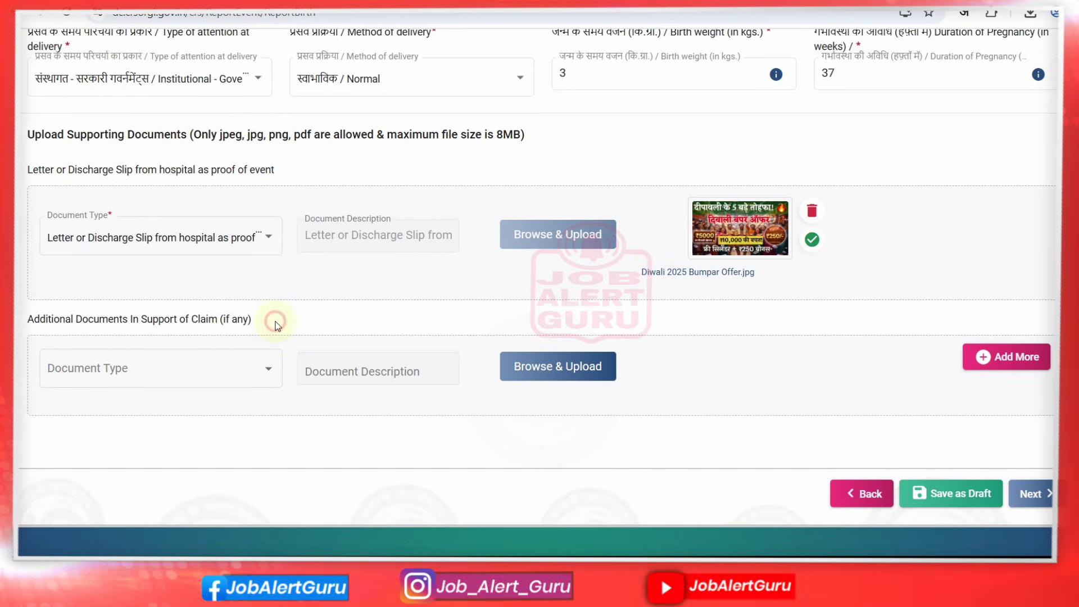
left_click(185, 369)
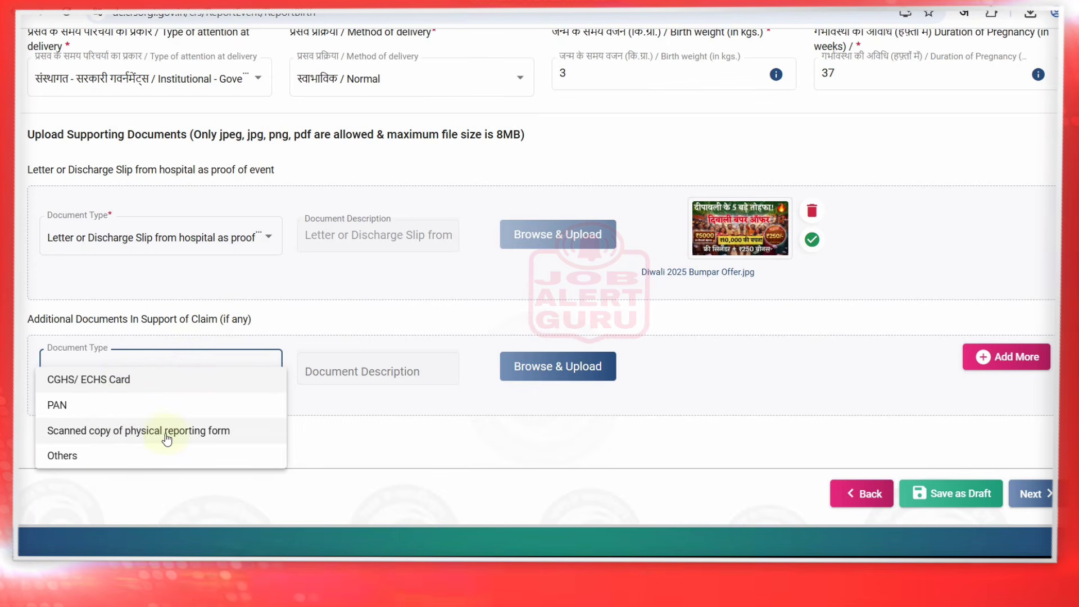
left_click(100, 407)
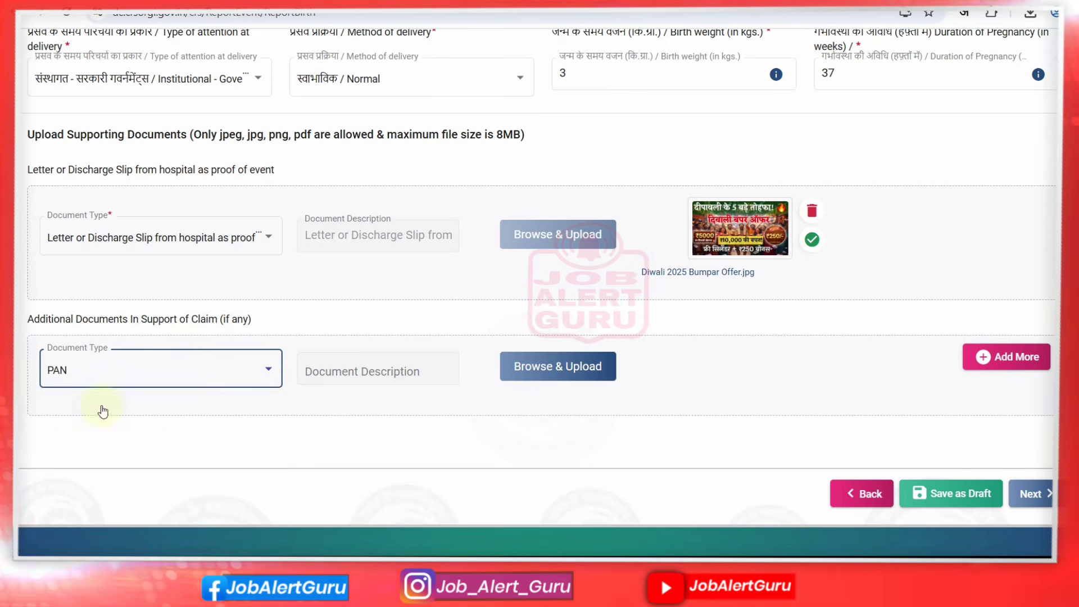
left_click(560, 366)
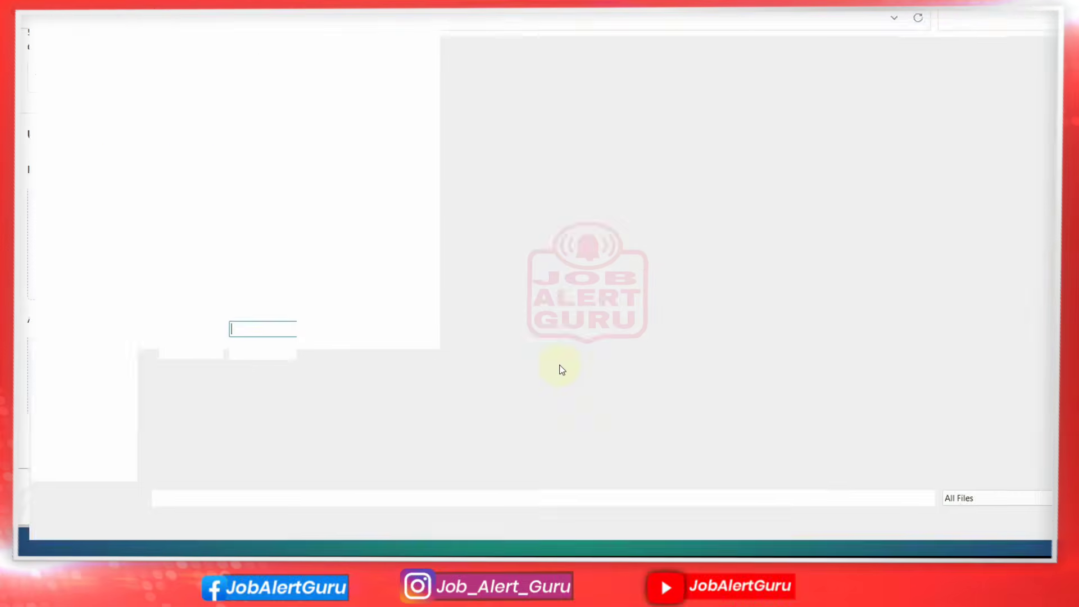
double_click(160, 121)
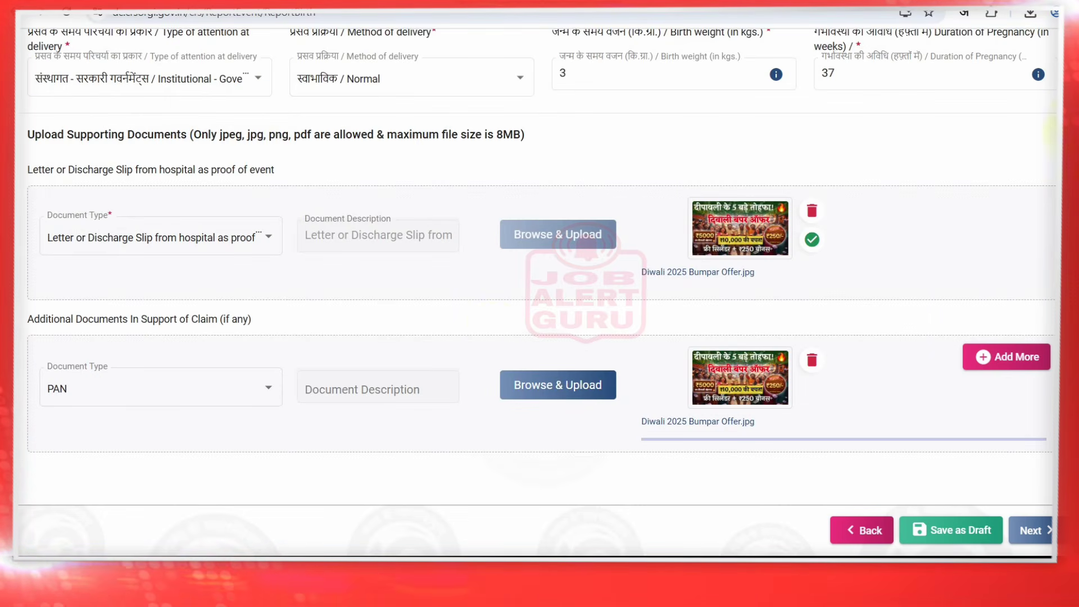
Add another document row as CGHS/ ECHS Card and upload the Diwali image to it
left_click(187, 389)
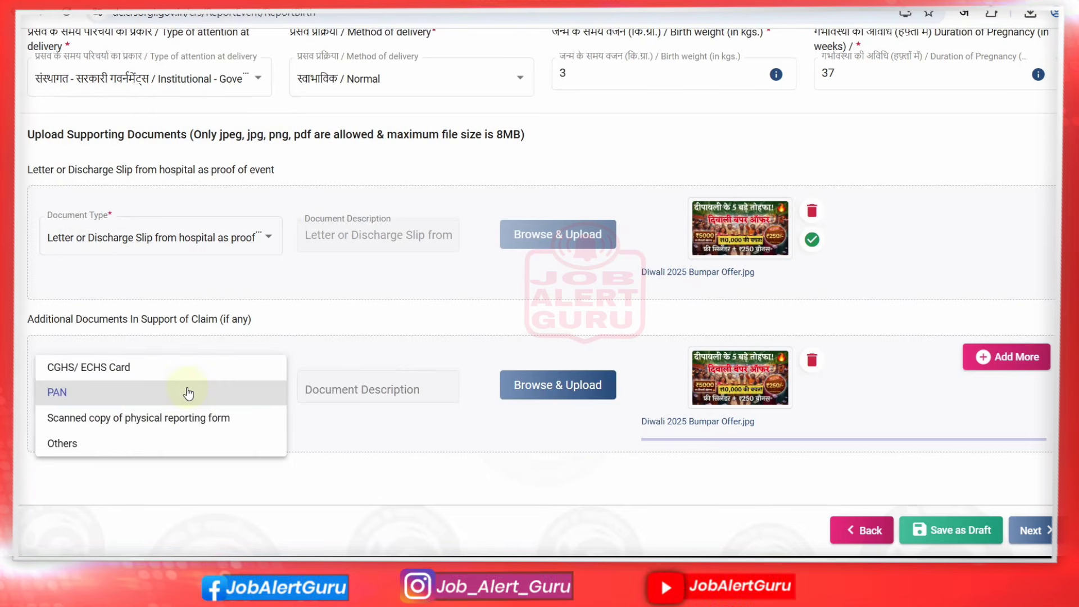
left_click(152, 373)
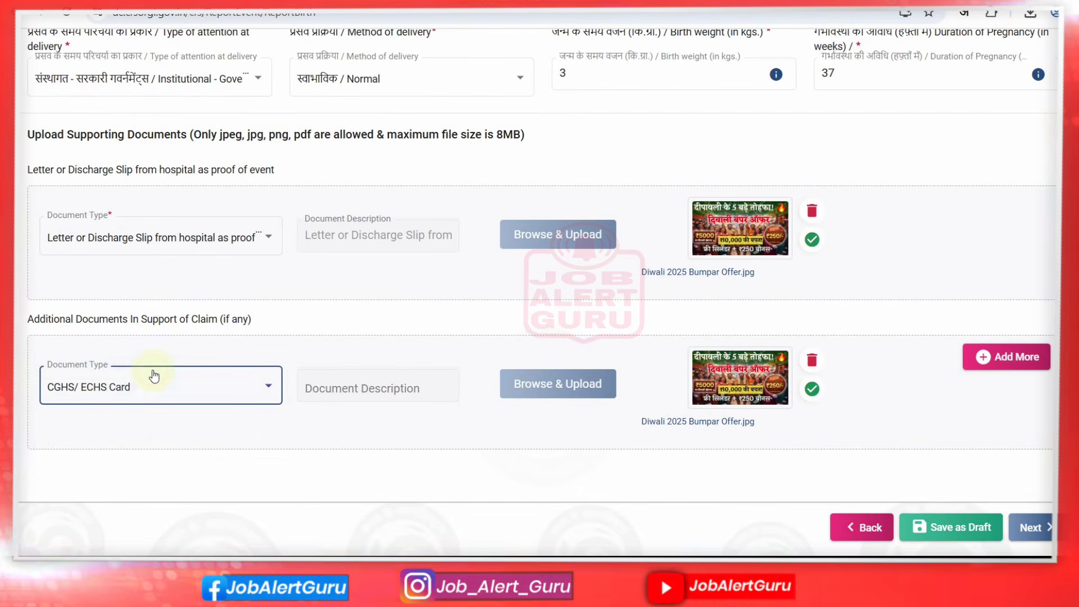
left_click(569, 382)
left_click(1007, 356)
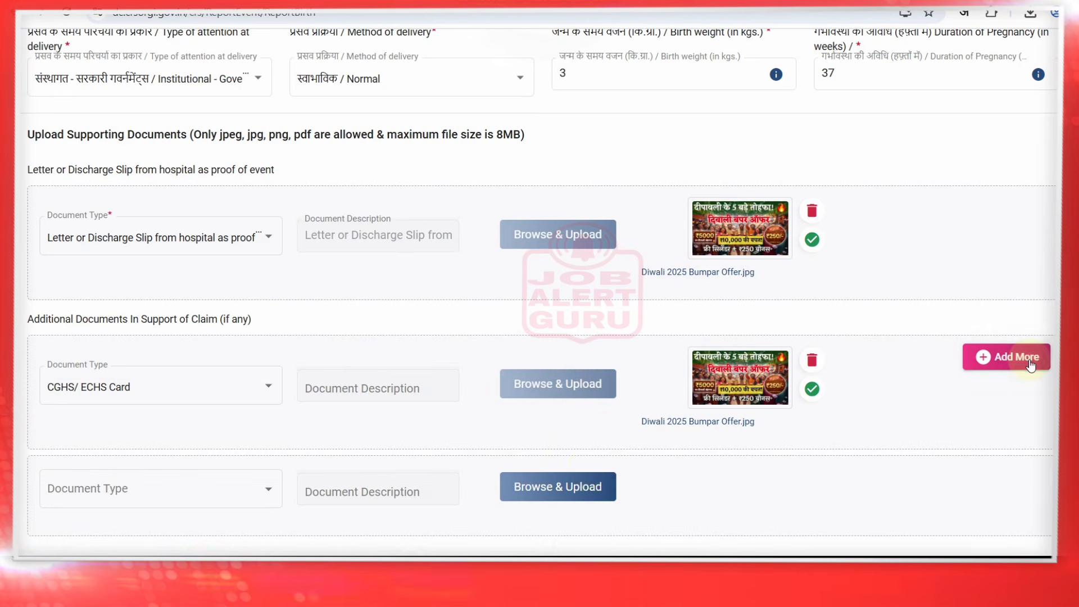
left_click(169, 506)
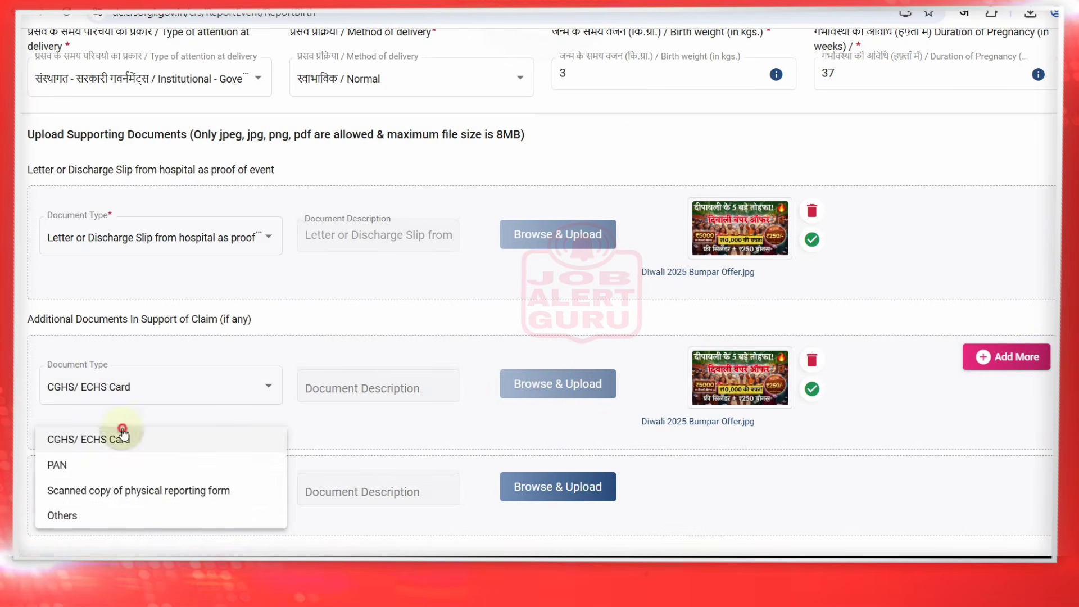
left_click(121, 436)
left_click(144, 384)
left_click(127, 422)
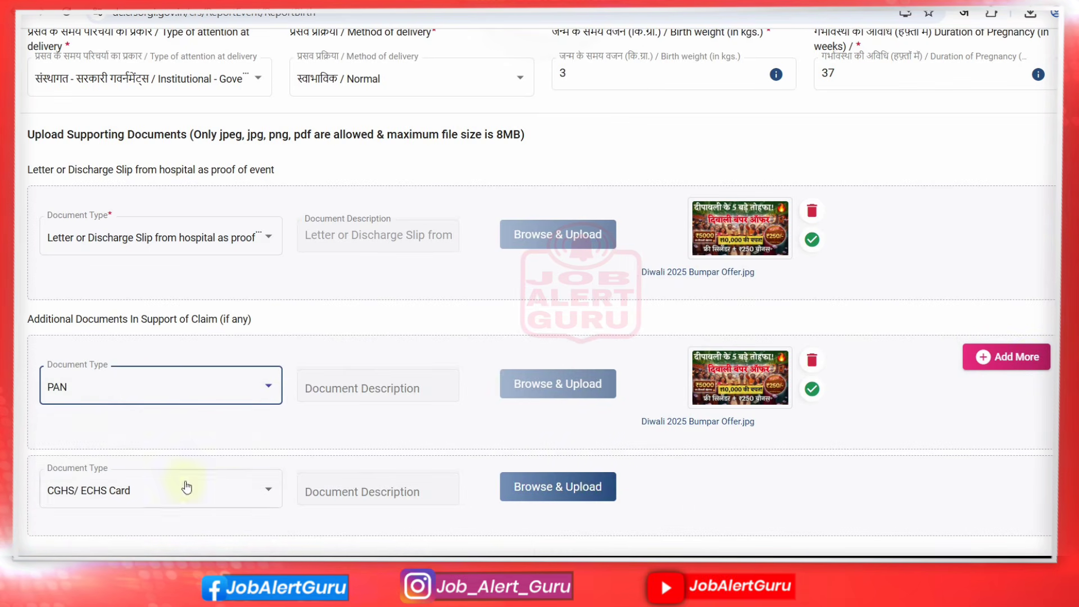
left_click(543, 493)
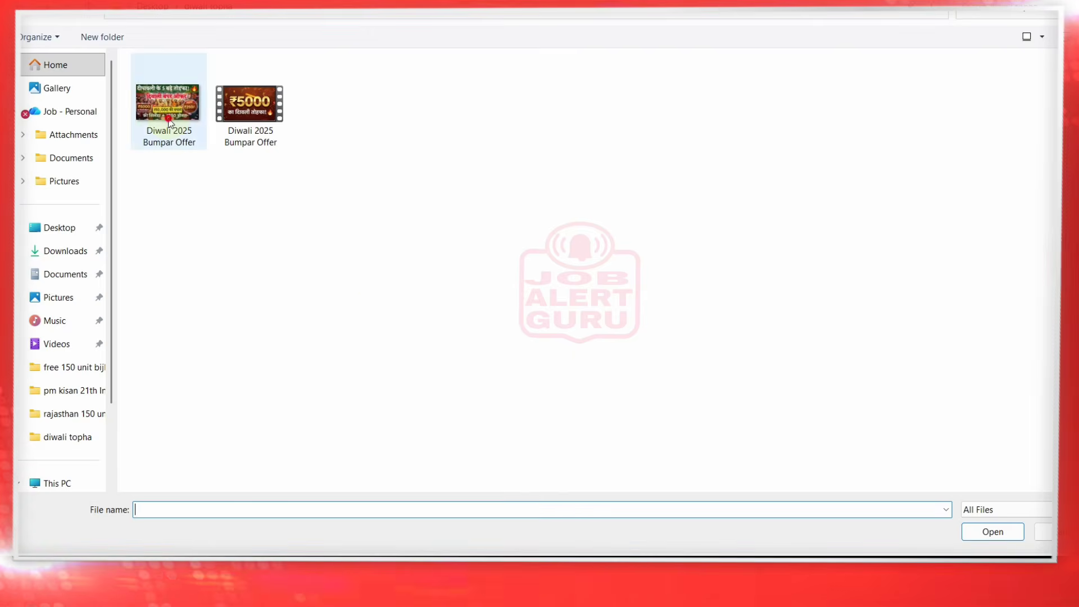
double_click(169, 120)
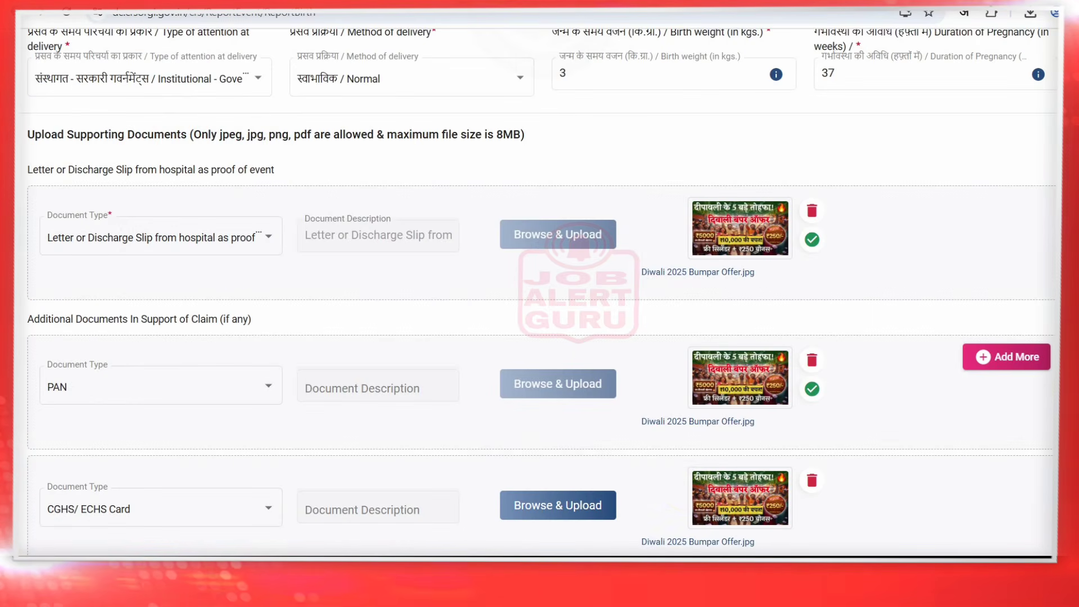
scroll(539, 292, "down", 5)
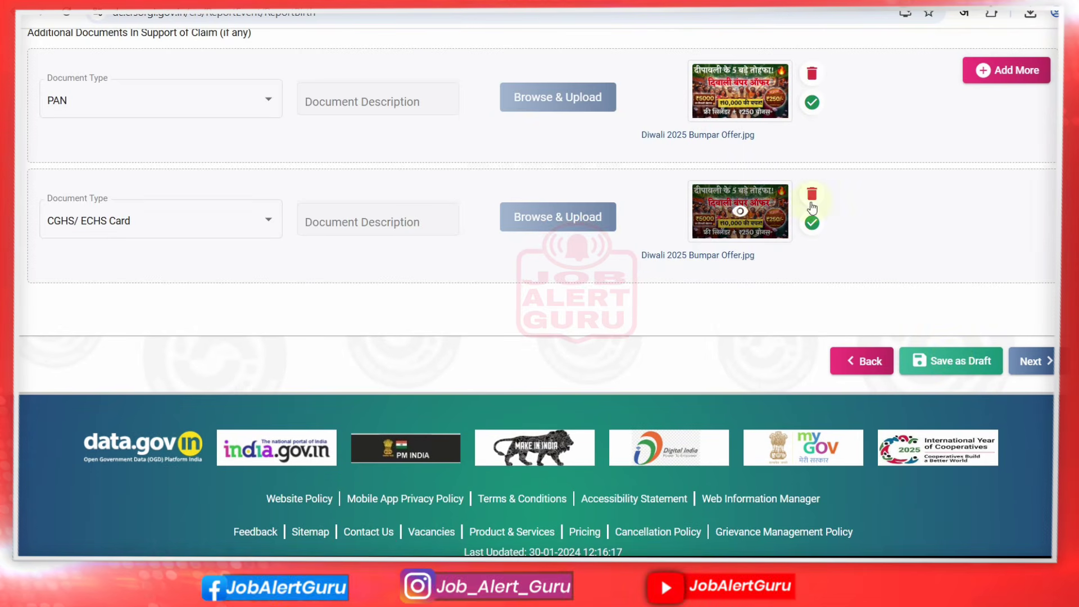
Save the draft and statistical information, advancing to Legal Information Confirmation
left_click(940, 361)
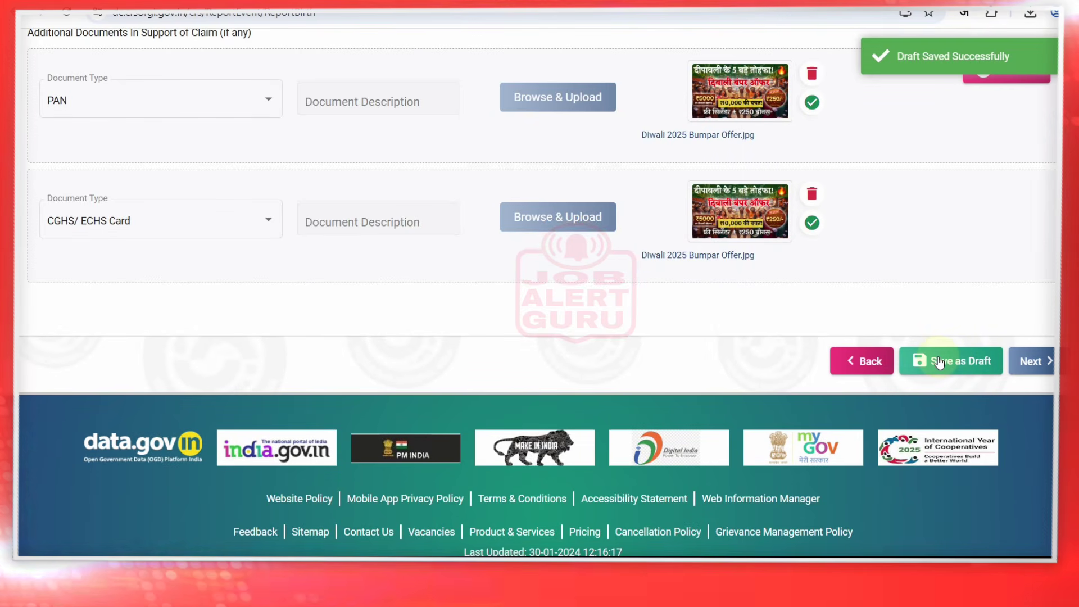
scroll(534, 281, "up", 1)
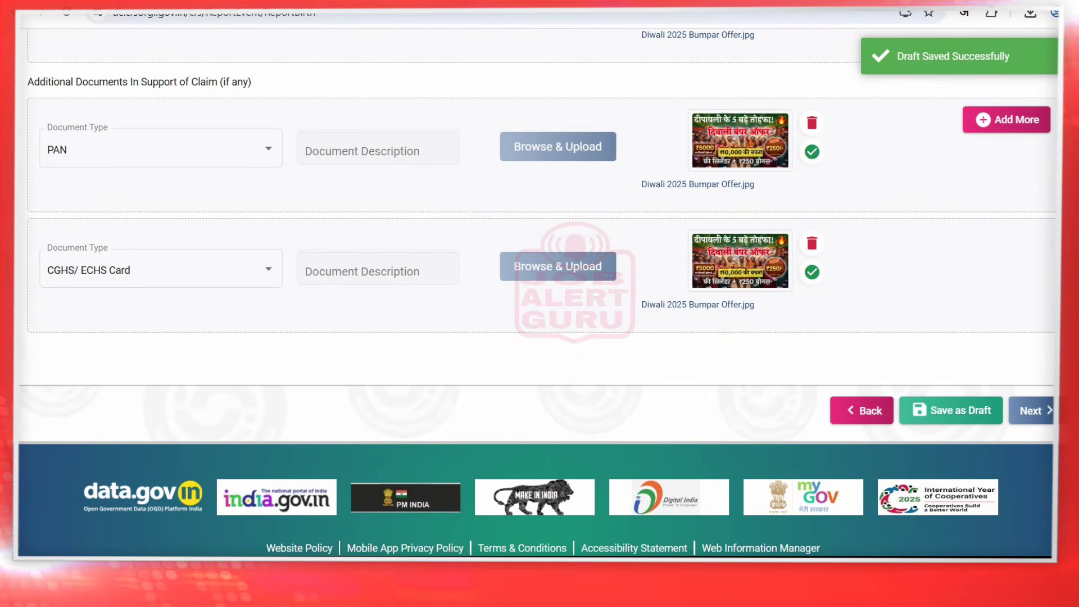
left_click(1033, 411)
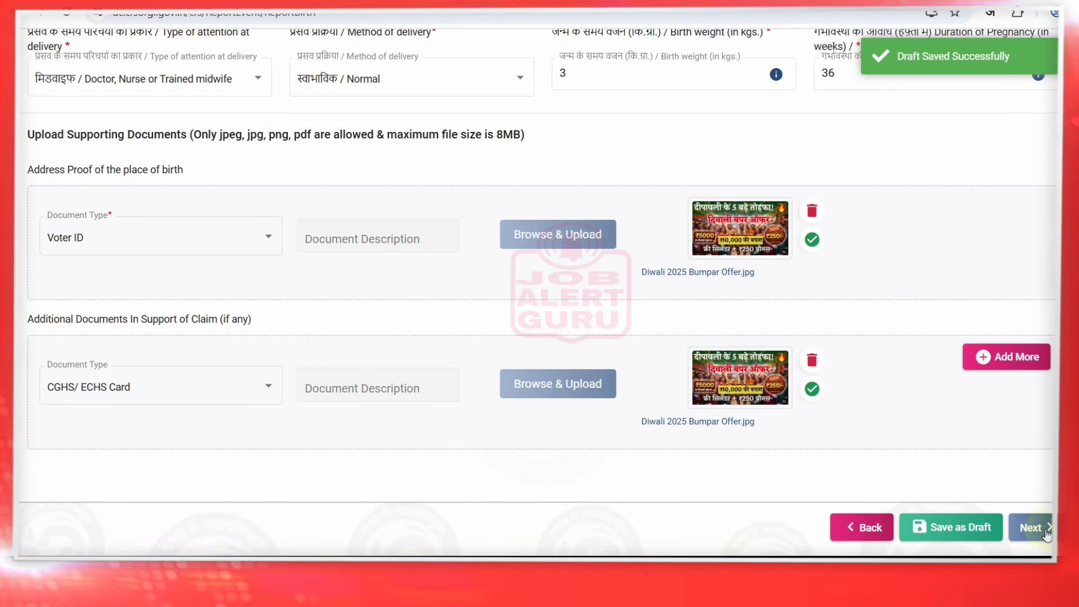
left_click(1043, 528)
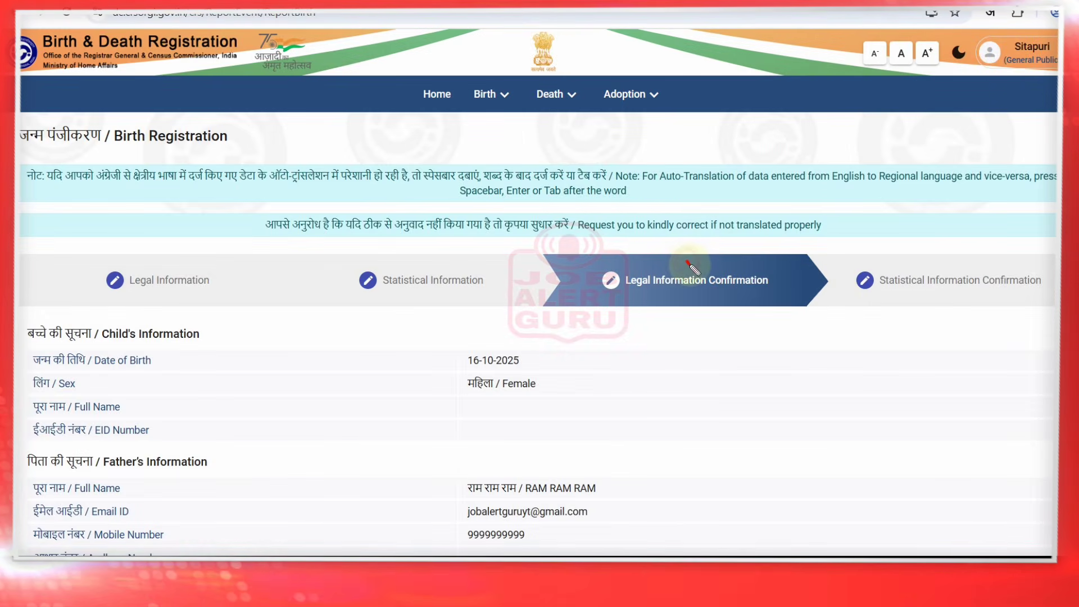
Read through the Legal Information Confirmation details, then continue to the Statistical Information Confirmation step
left_click_drag(688, 262, 729, 246)
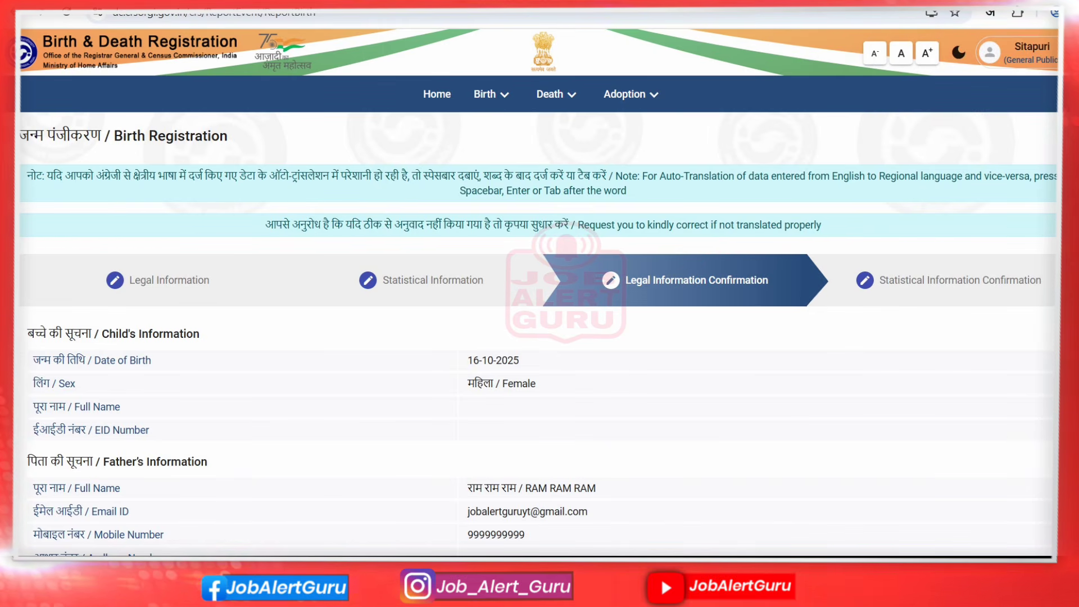
scroll(538, 303, "down", 3)
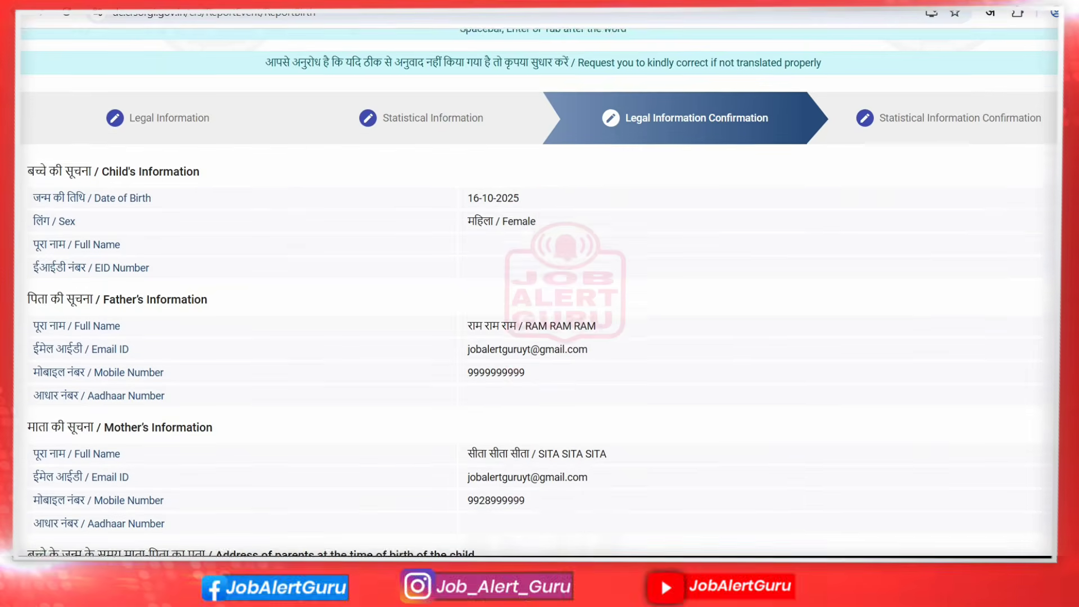
scroll(539, 304, "down", 4)
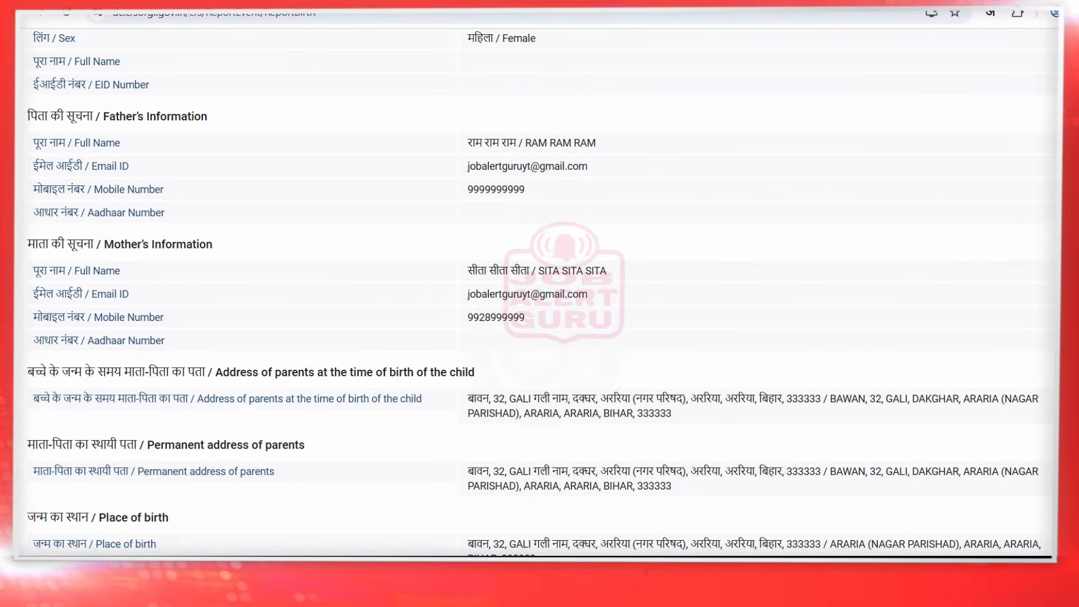
scroll(268, 333, "down", 5)
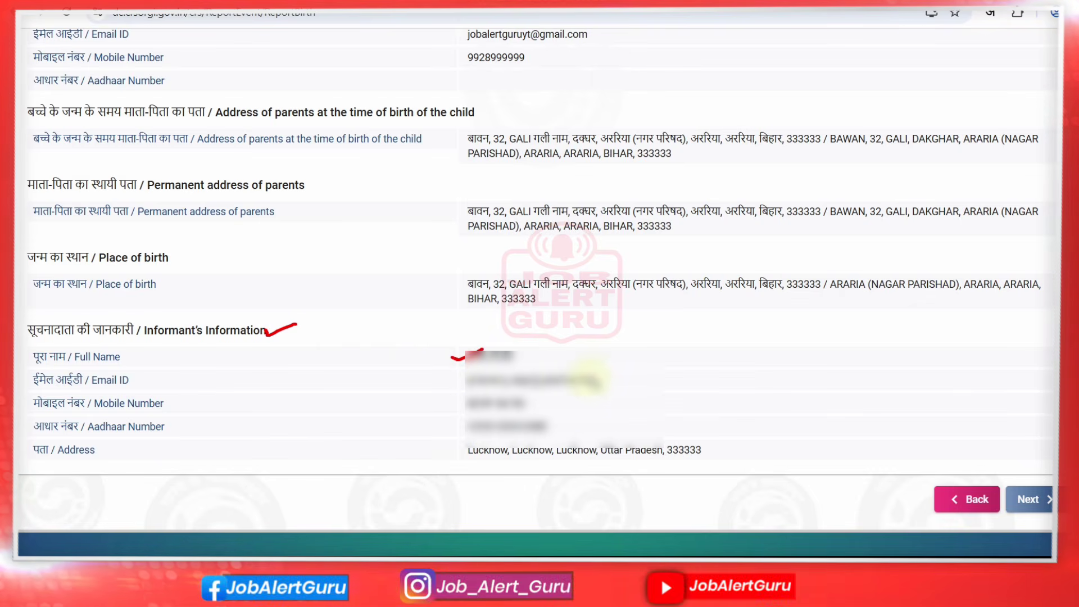
left_click_drag(589, 380, 634, 371)
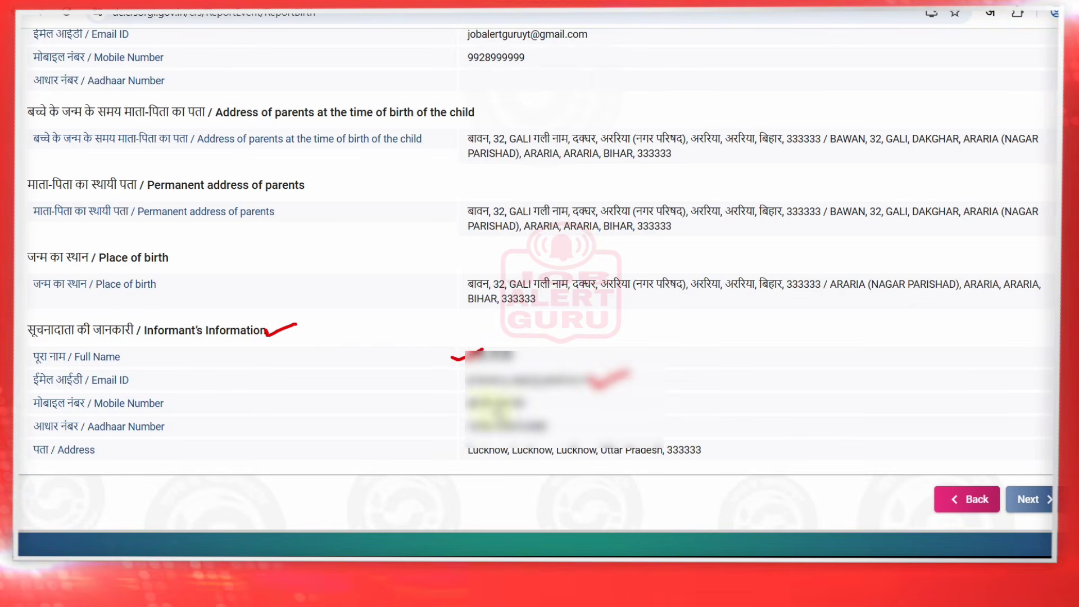
mouse_move(531, 400)
left_mouse_down()
mouse_move(568, 393)
mouse_move(579, 416)
left_mouse_up()
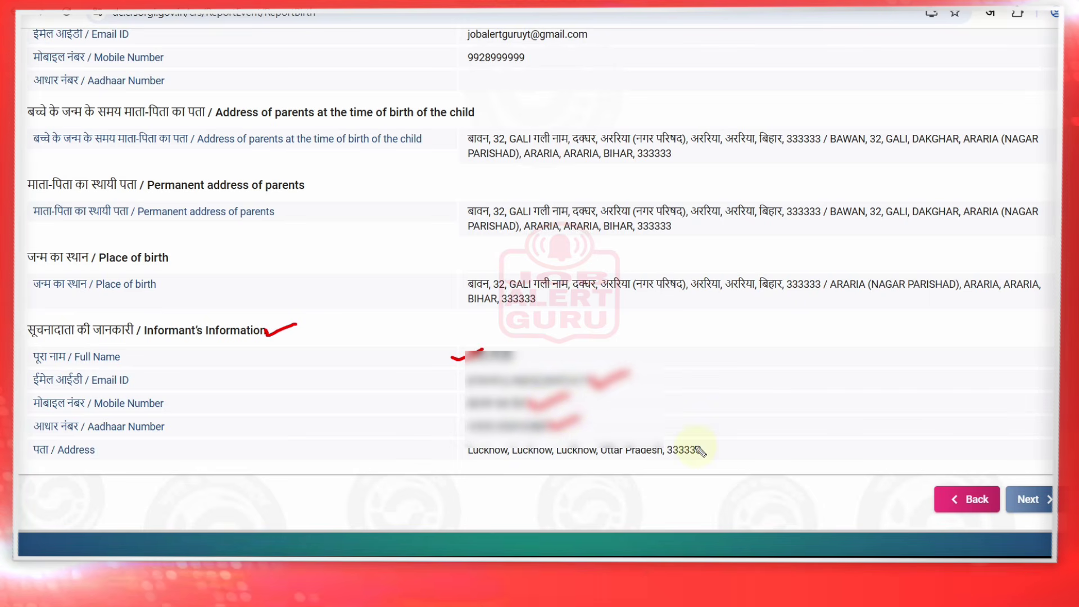
left_click_drag(706, 448, 752, 436)
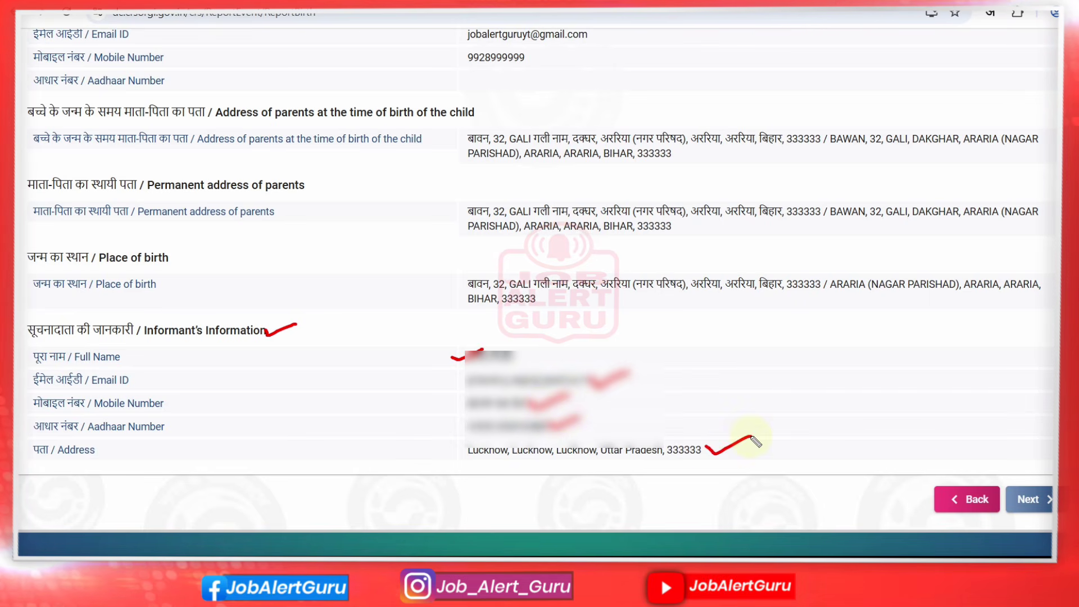
left_click(1026, 493)
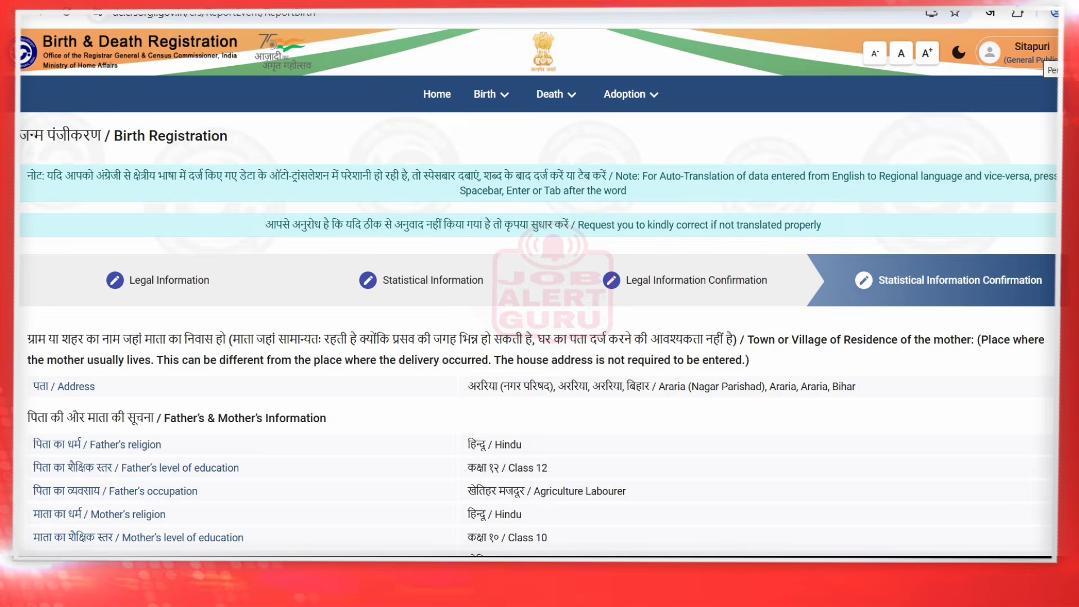
Set the Certificate Option to BOTH and tick the declaration that the information is true
scroll(42, 365, "down", 15)
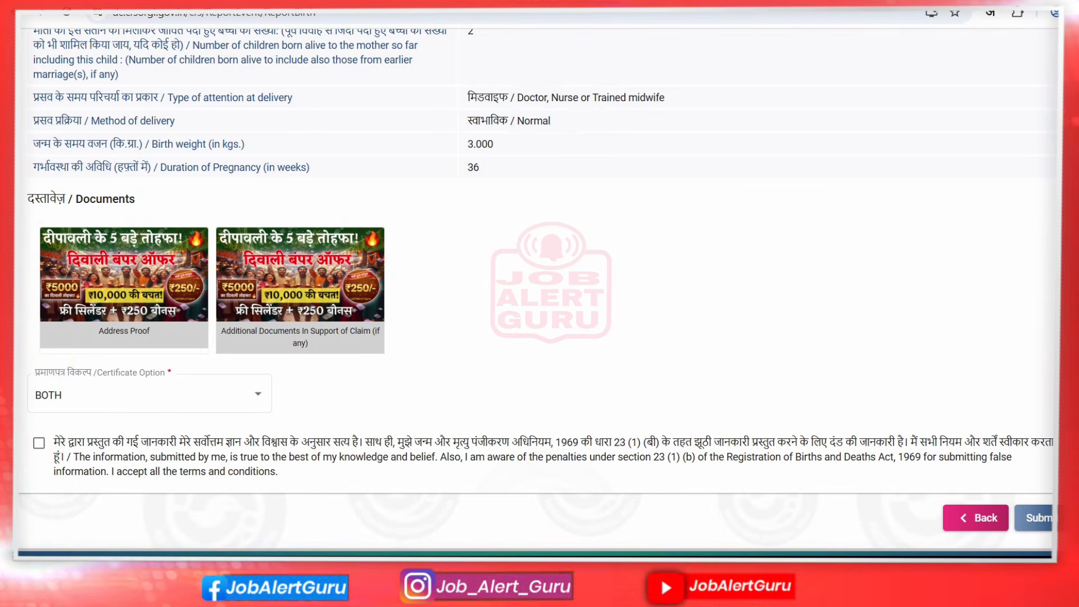
left_click(249, 392)
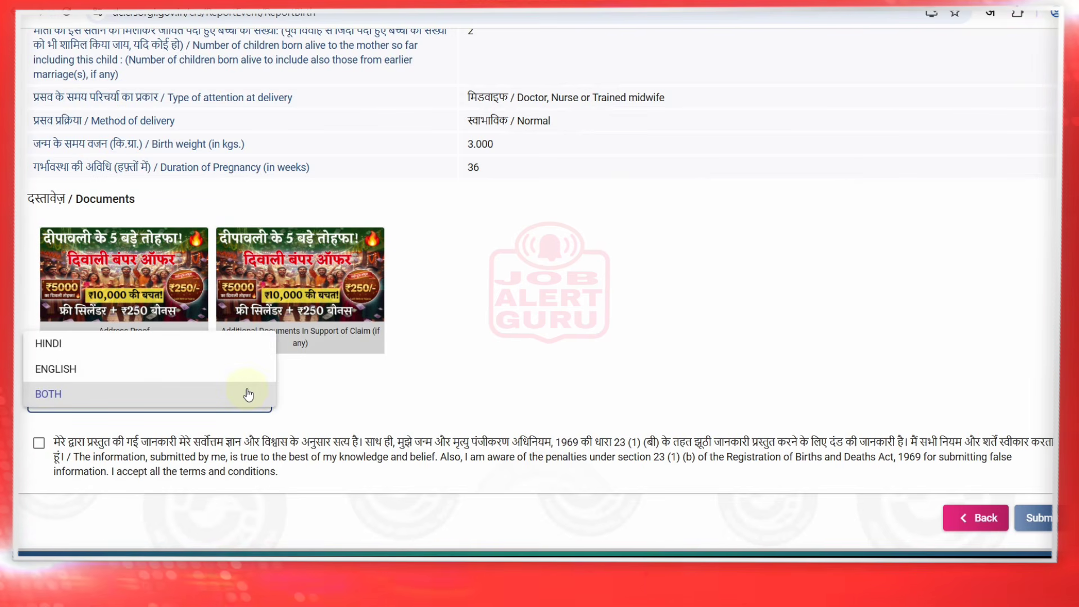
left_click(248, 394)
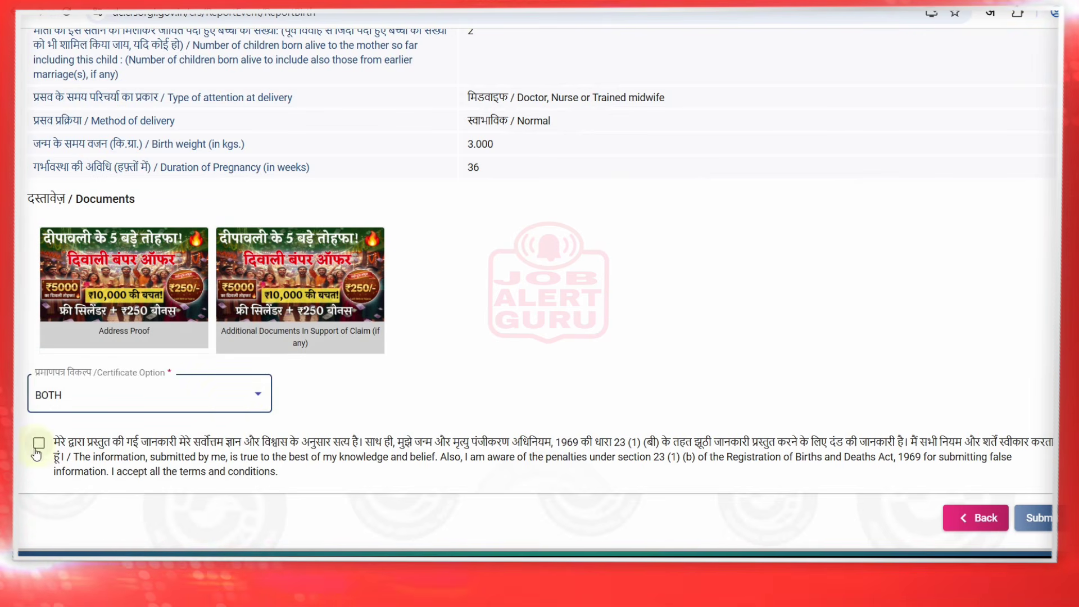
left_click_drag(66, 442, 786, 443)
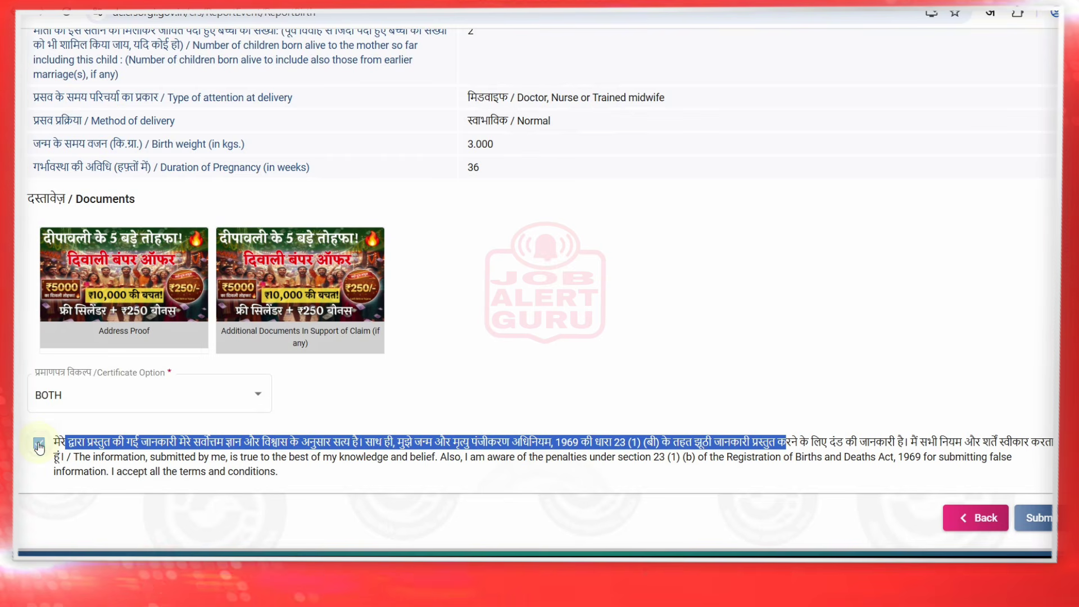
left_click(903, 353)
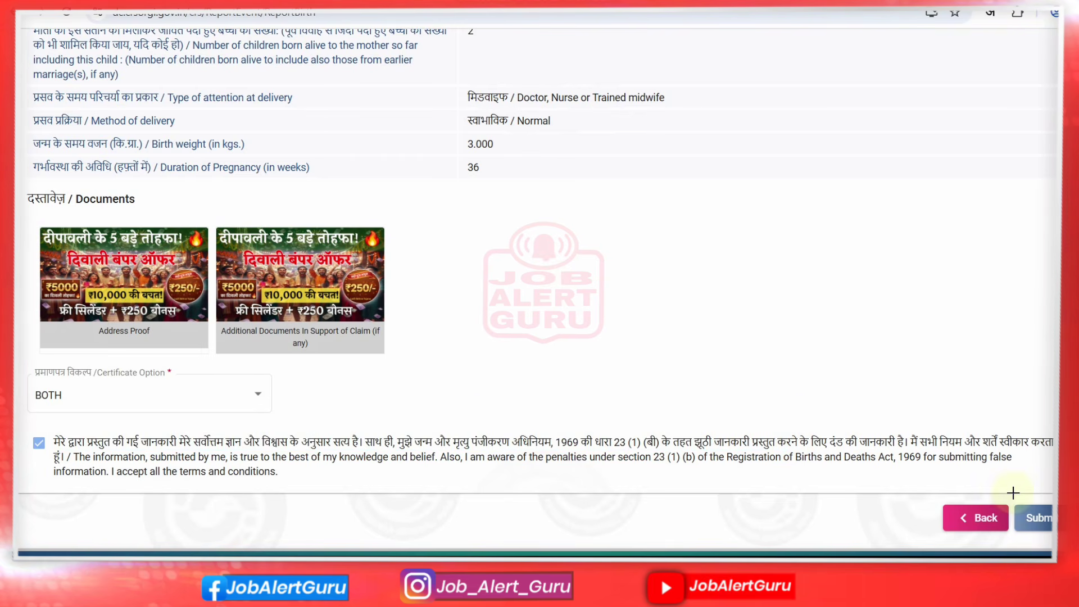
left_click_drag(1013, 493, 1043, 530)
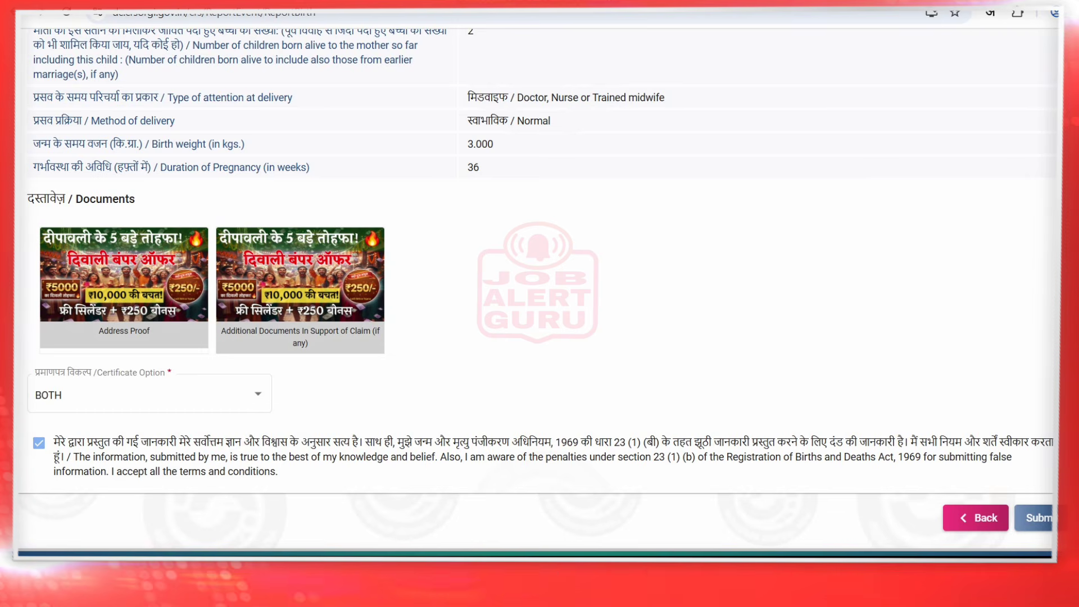
scroll(538, 292, "up", 15)
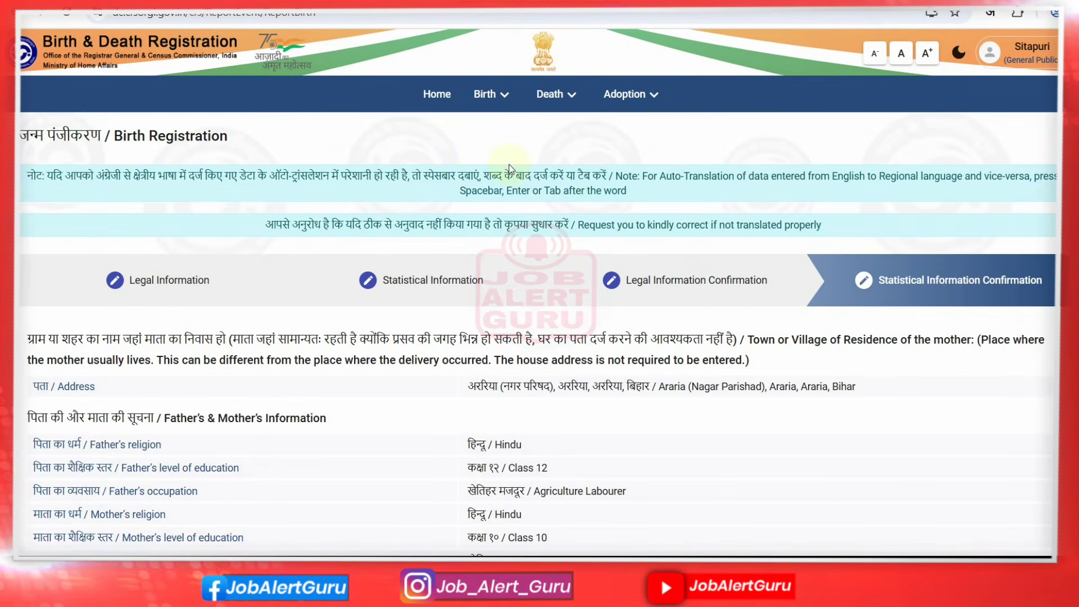
Return to the portal's Home dashboard and look over its options
left_click(438, 101)
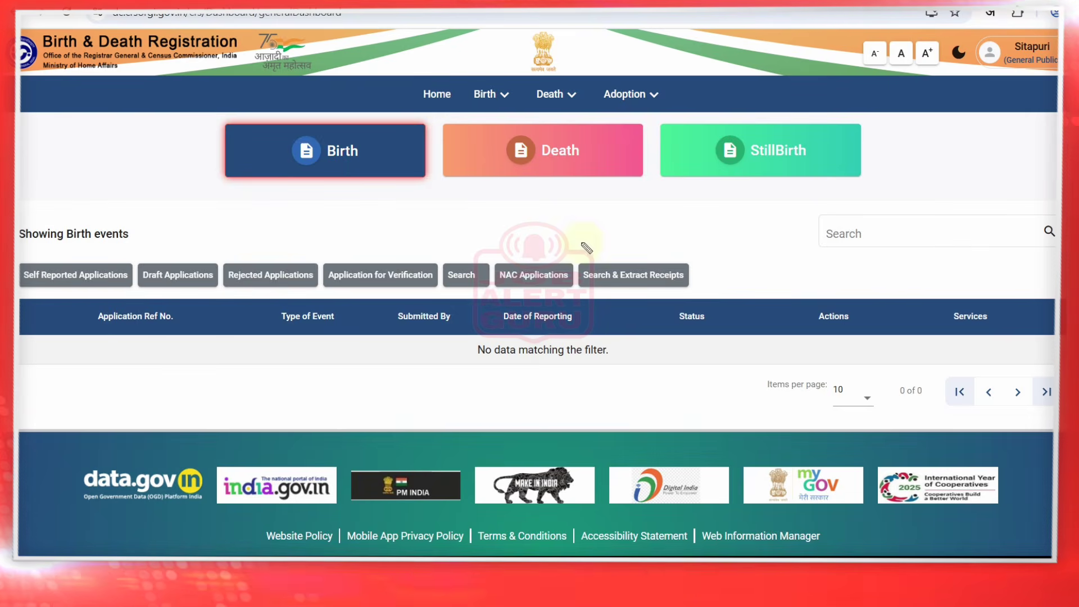
left_click_drag(66, 362, 96, 346)
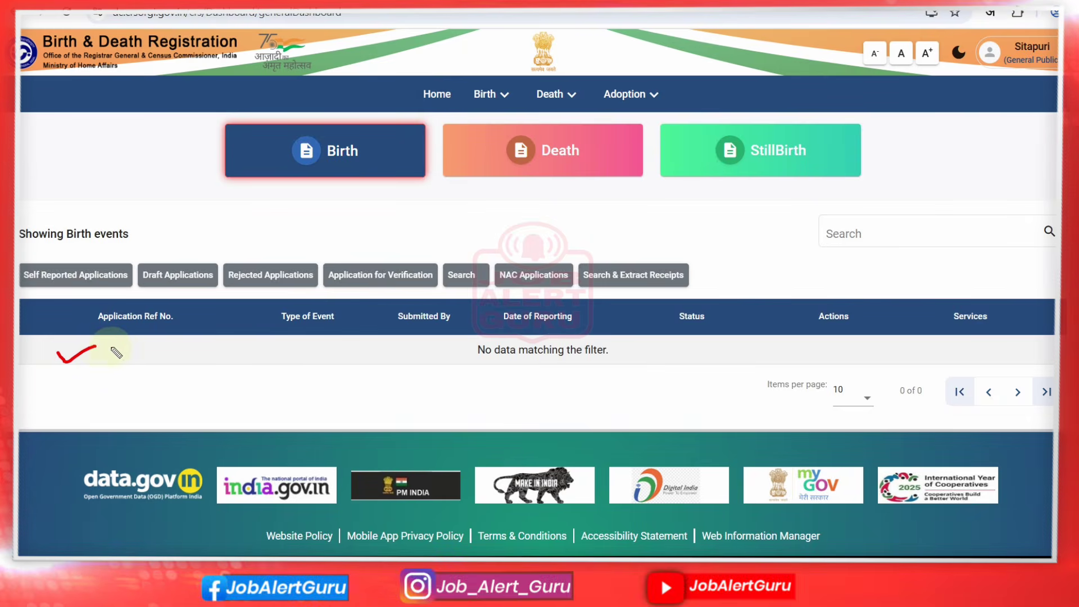
left_click_drag(284, 351, 324, 341)
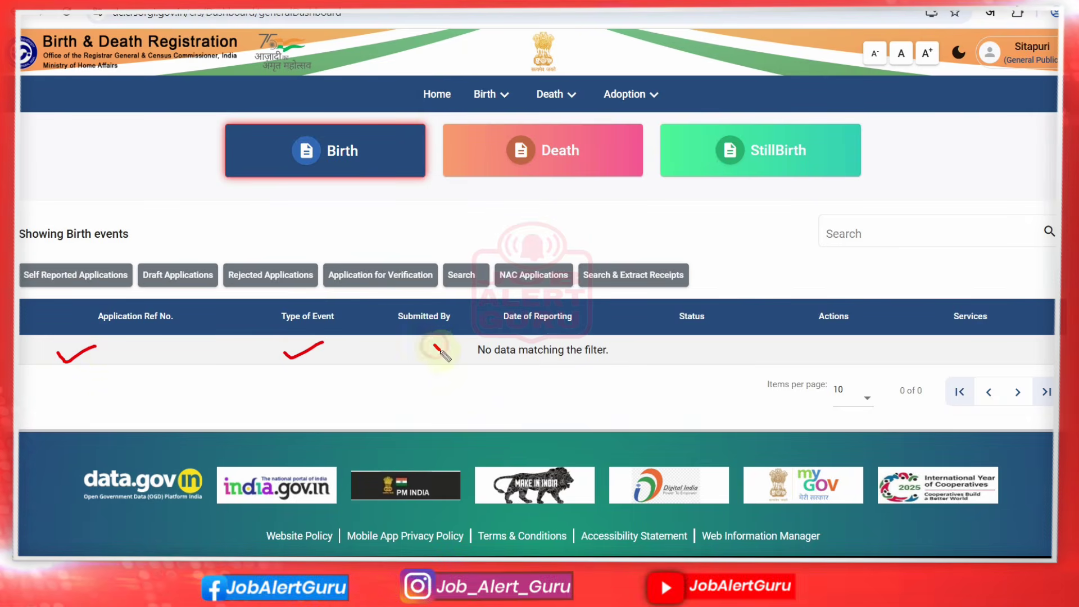
left_click_drag(441, 353, 467, 331)
left_click_drag(574, 343, 615, 325)
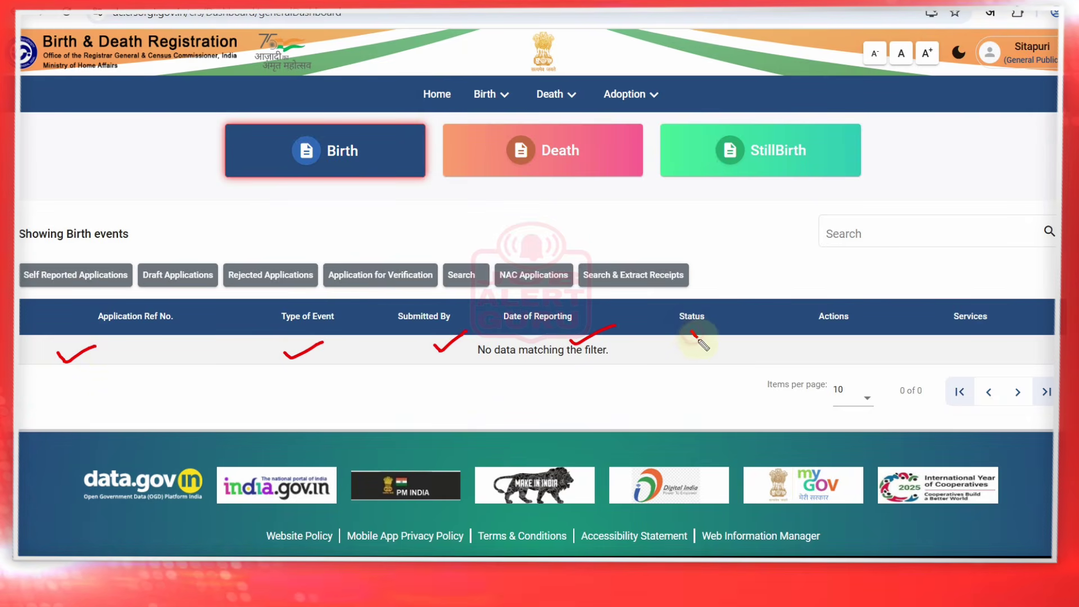
left_click_drag(700, 340, 725, 326)
left_click_drag(831, 342, 839, 348)
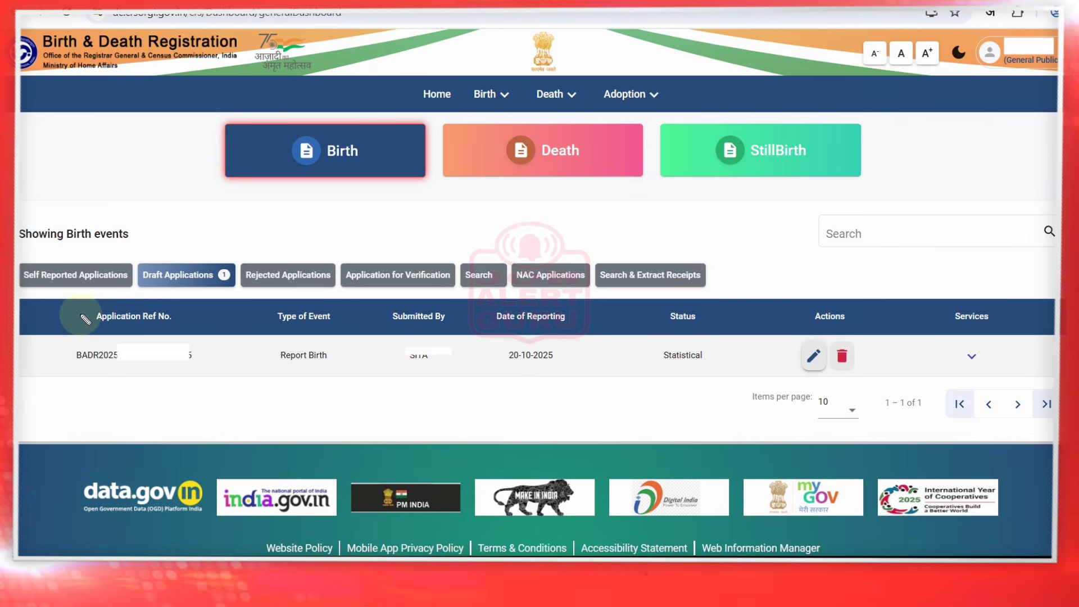
left_click_drag(82, 318, 112, 307)
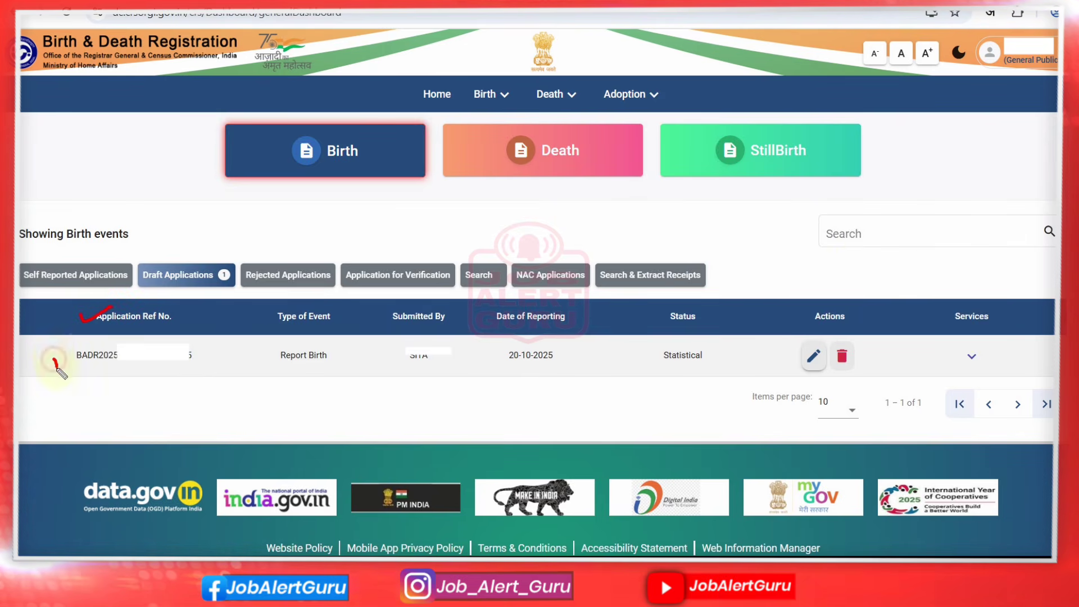
left_click_drag(56, 361, 81, 352)
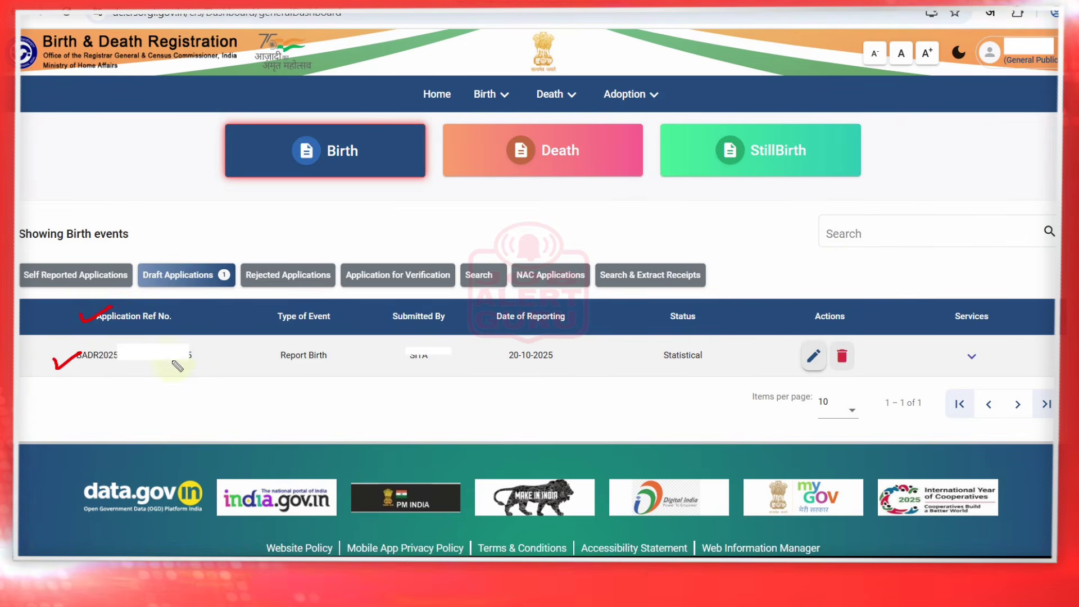
Open Draft Applications to find the Report Birth application dated 20-10-2025, status Statistical
left_click(434, 369)
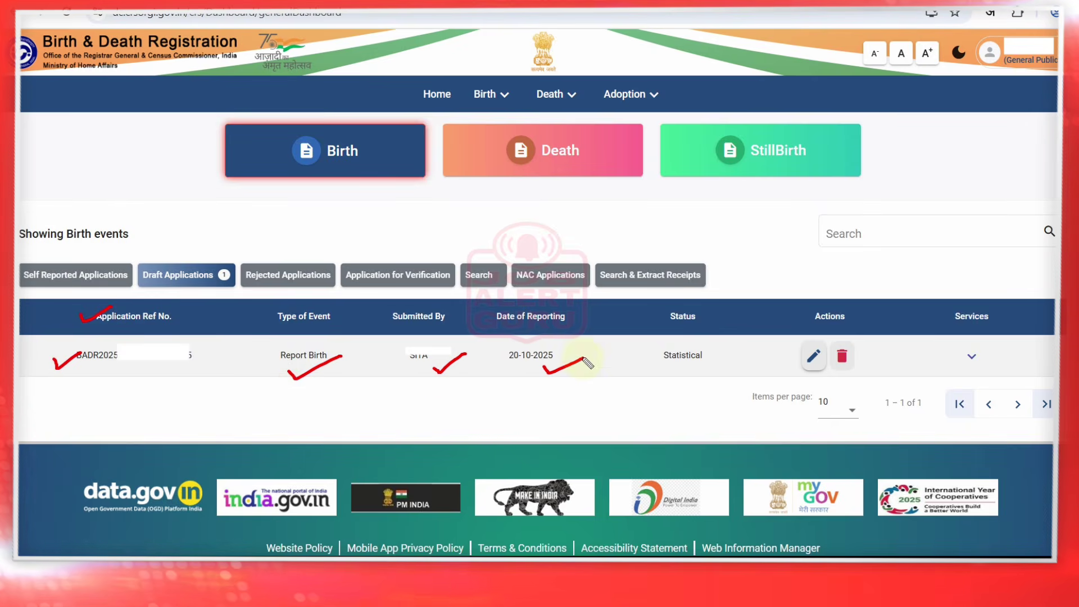
left_click_drag(675, 374, 707, 362)
left_click_drag(857, 362, 880, 354)
left_click(976, 360)
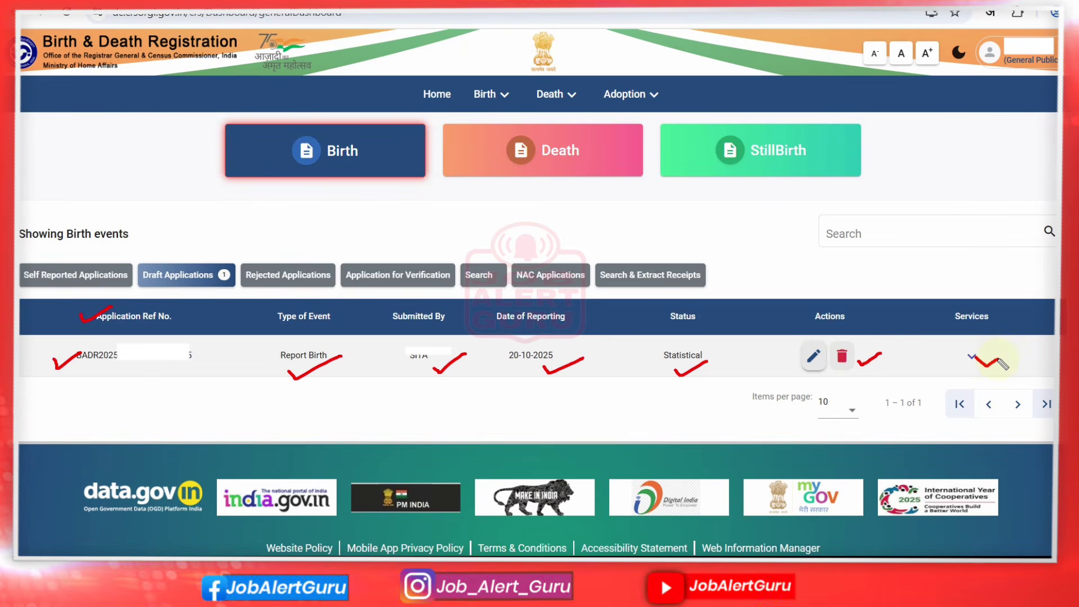
key("ctrl+z")
key("ctrl+z")
key("ctrl+z")
key("ctrl+z")
key("ctrl+z")
key("ctrl+z")
key("ctrl+z")
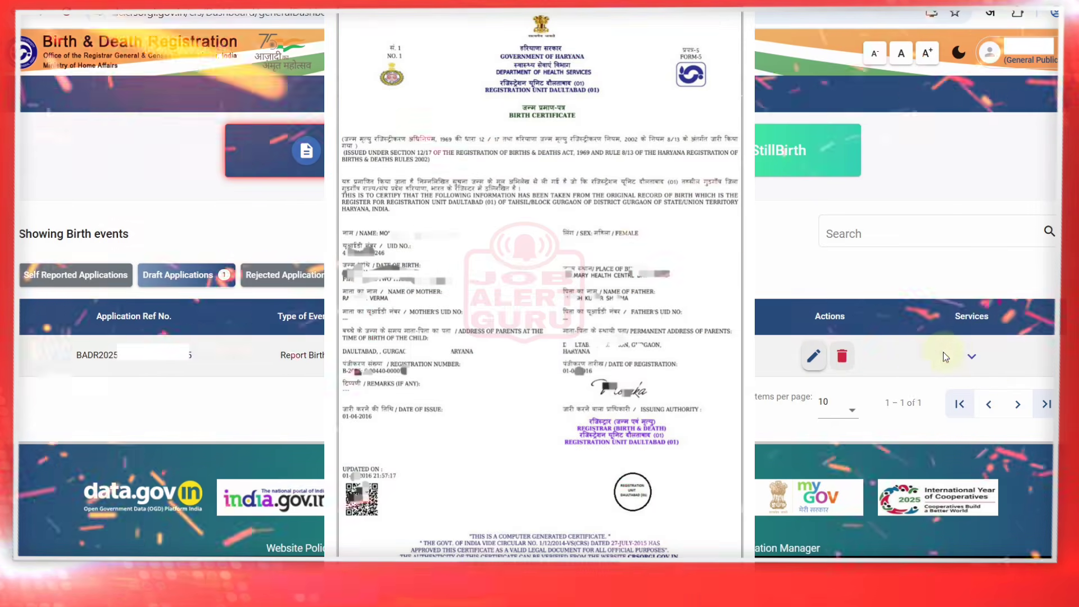
left_click(961, 355)
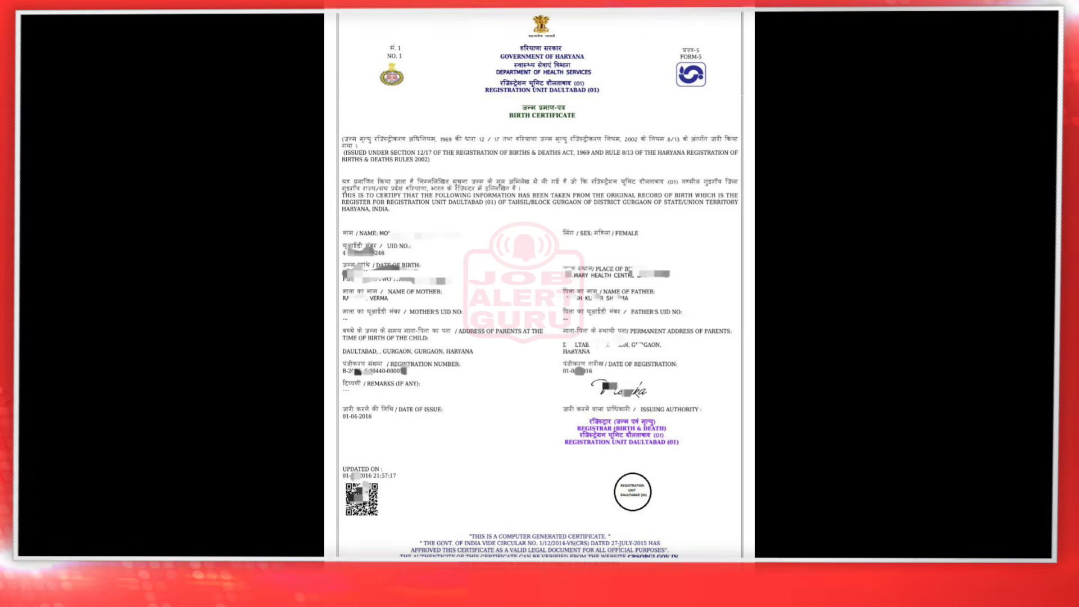